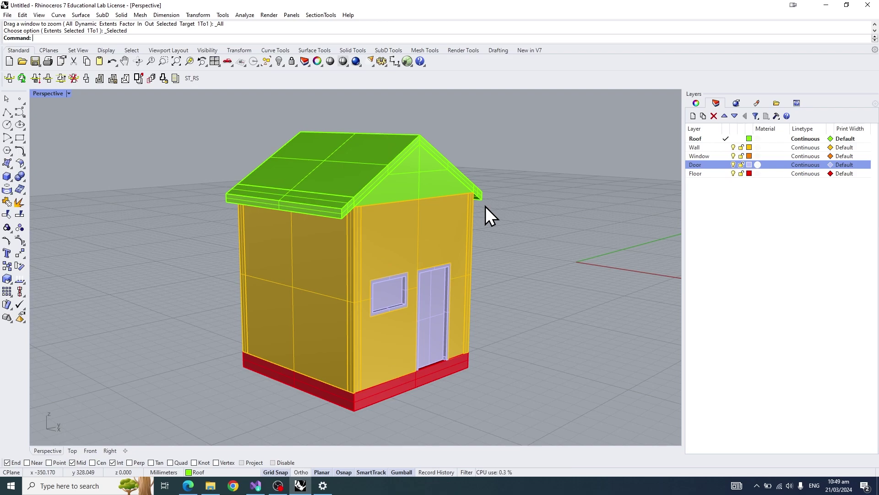
- Hide every object of the house model and return to the four-viewport layout
{"action": "left_click", "coordinate": [416, 231]}
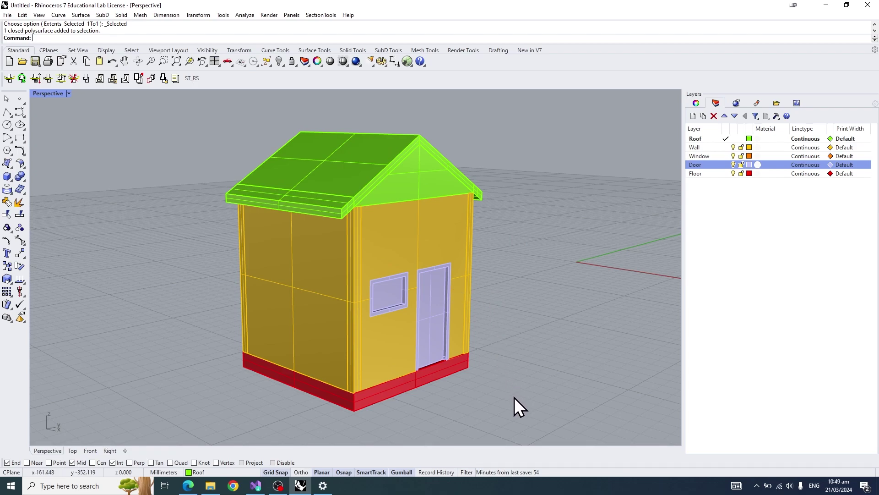
{"action": "left_click_drag", "start_coordinate": [521, 400], "coordinate": [140, 101]}
{"action": "type", "text": "hi"}
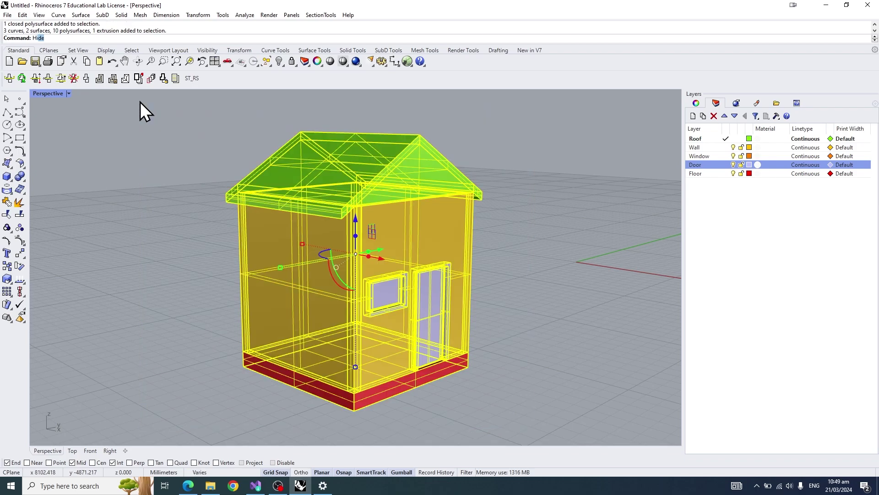
{"action": "key", "text": "Return"}
{"action": "right_click_drag", "start_coordinate": [364, 178], "coordinate": [340, 216]}
{"action": "double_click", "coordinate": [51, 92]}
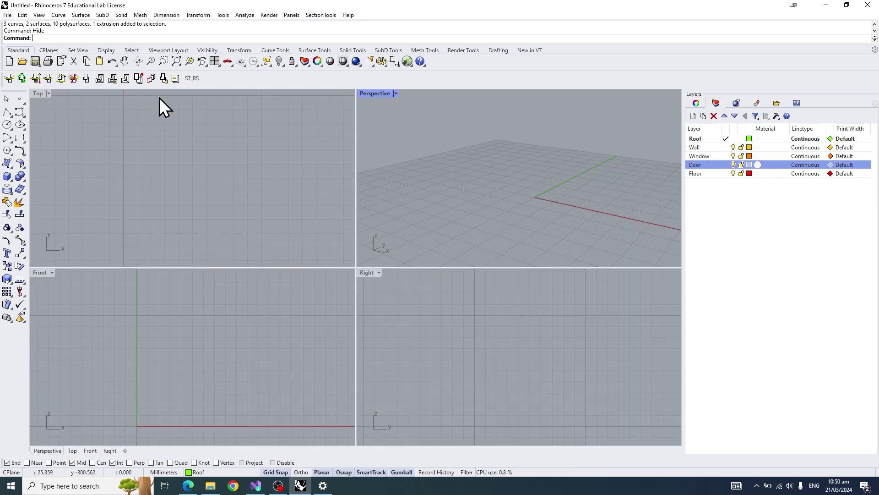
- Review the document's unit settings and the grid line count, spacing and major line settings
{"action": "left_click", "coordinate": [7, 15]}
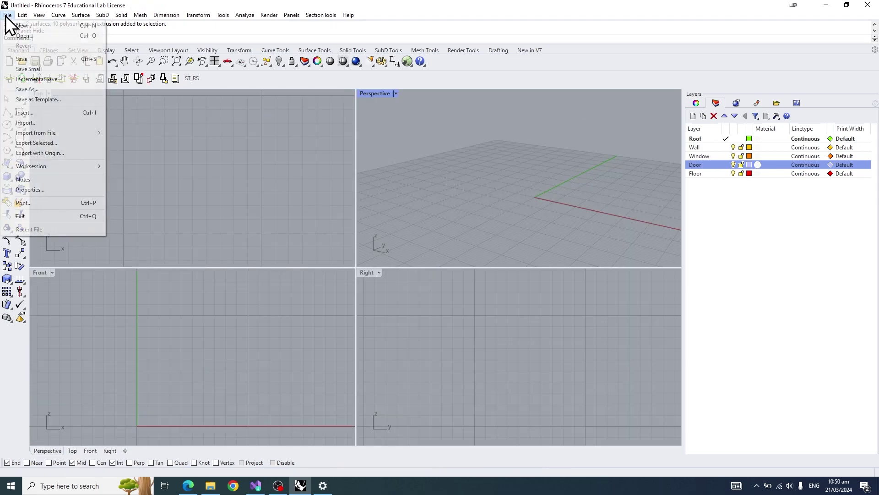
{"action": "left_click", "coordinate": [69, 190]}
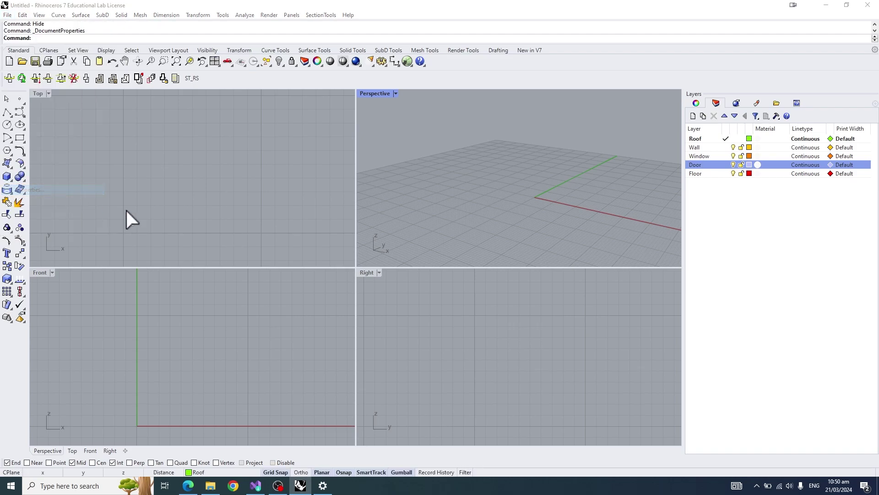
{"action": "left_click", "coordinate": [278, 191]}
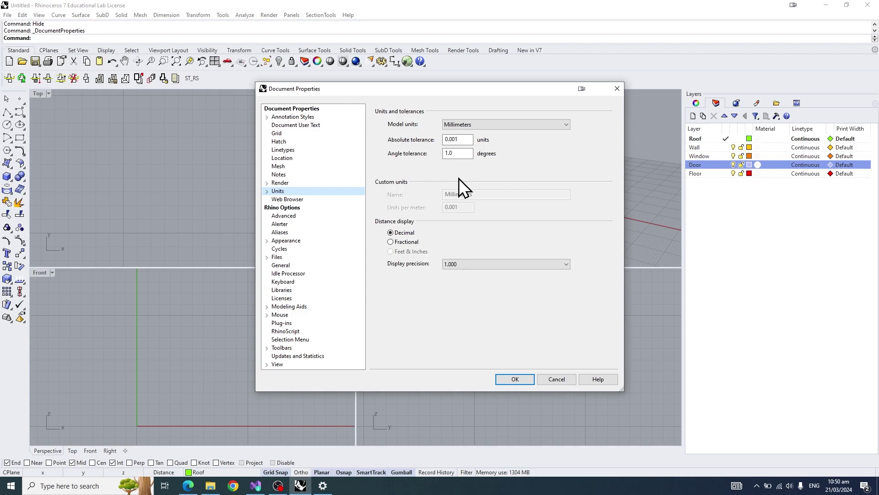
{"action": "left_click", "coordinate": [314, 134]}
{"action": "left_click", "coordinate": [481, 159]}
{"action": "left_click", "coordinate": [474, 186]}
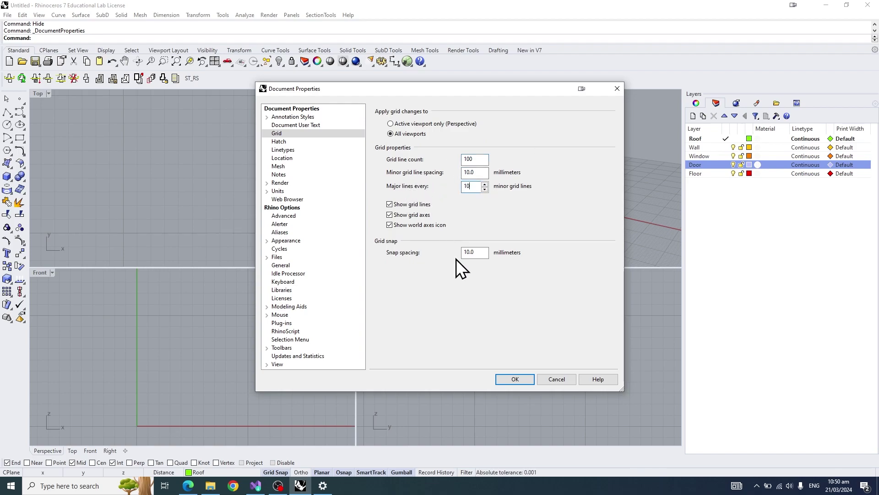
{"action": "left_click", "coordinate": [516, 379]}
{"action": "right_click_drag", "start_coordinate": [446, 139], "coordinate": [503, 156]}
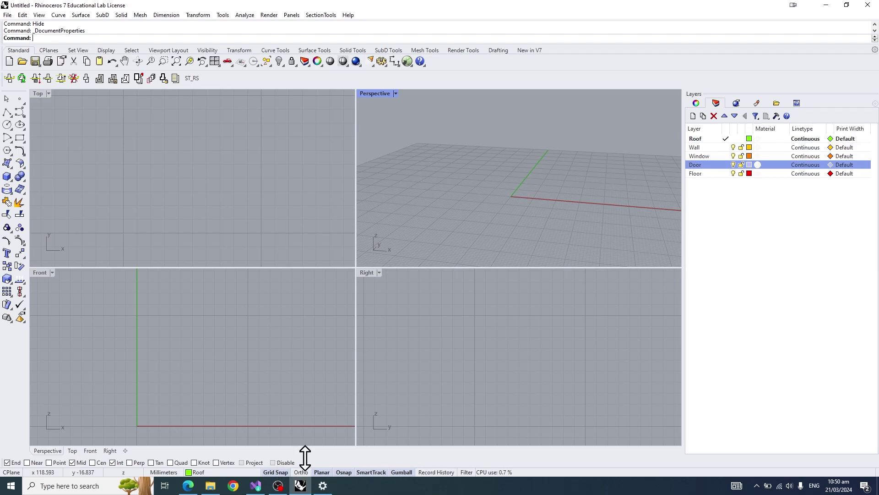
- Turn object snapping off and back on
{"action": "left_click", "coordinate": [344, 472]}
{"action": "left_click", "coordinate": [344, 472]}
{"action": "left_click", "coordinate": [345, 472]}
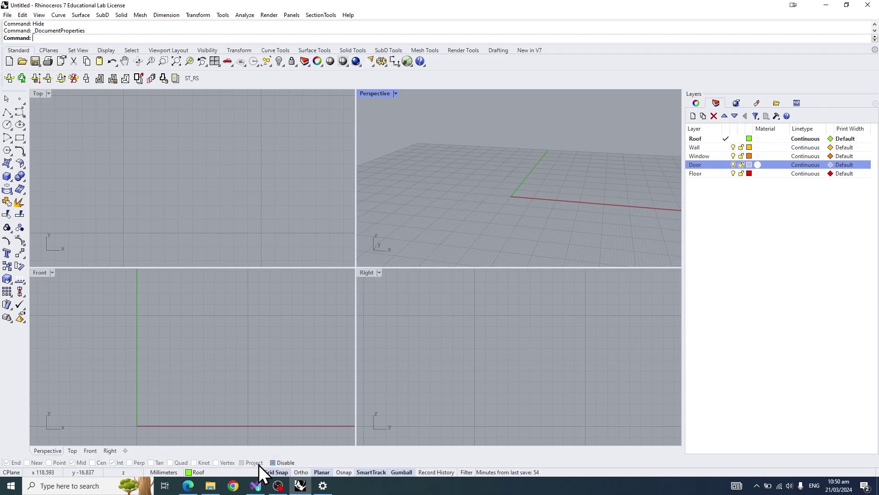
{"action": "left_click", "coordinate": [339, 472]}
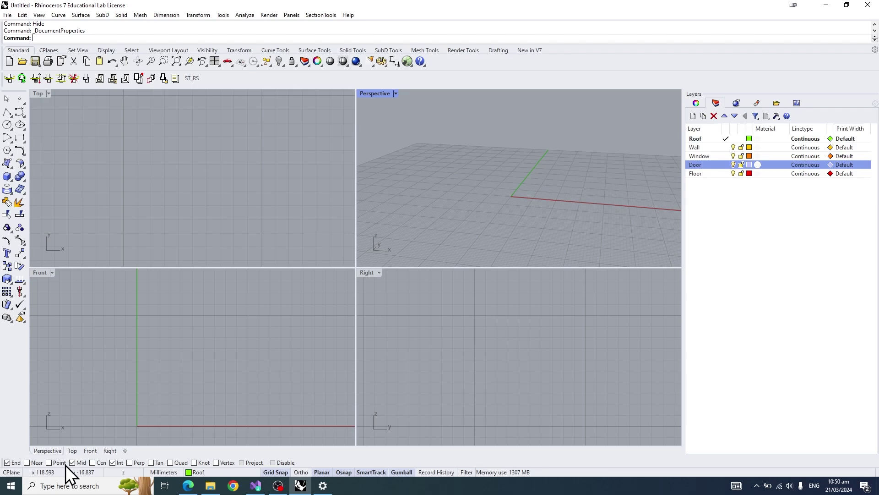
{"action": "left_click", "coordinate": [113, 462]}
- Draw a 100 × 100 × 100 mm box from the origin in the maximized Perspective viewport
{"action": "right_click_drag", "start_coordinate": [482, 192], "coordinate": [490, 180]}
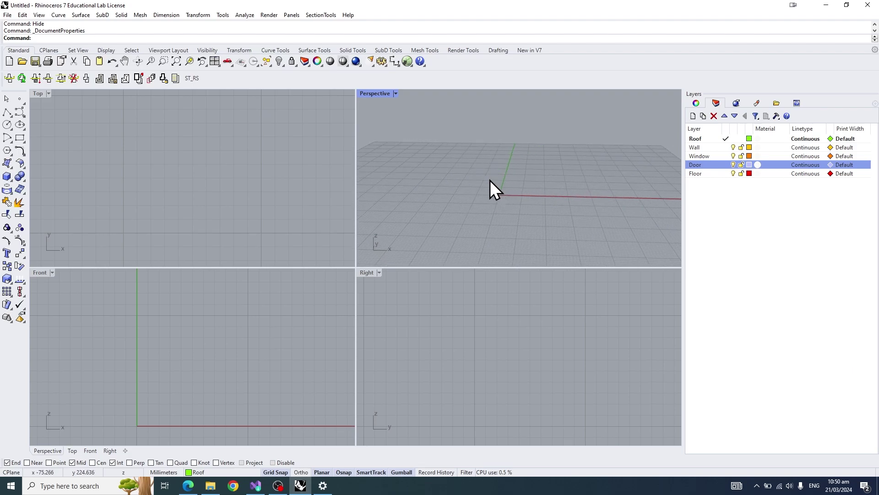
{"action": "right_click_drag", "start_coordinate": [398, 105], "coordinate": [486, 170]}
{"action": "double_click", "coordinate": [370, 94]}
{"action": "right_click_drag", "start_coordinate": [359, 160], "coordinate": [316, 188]}
{"action": "left_click", "coordinate": [8, 175]}
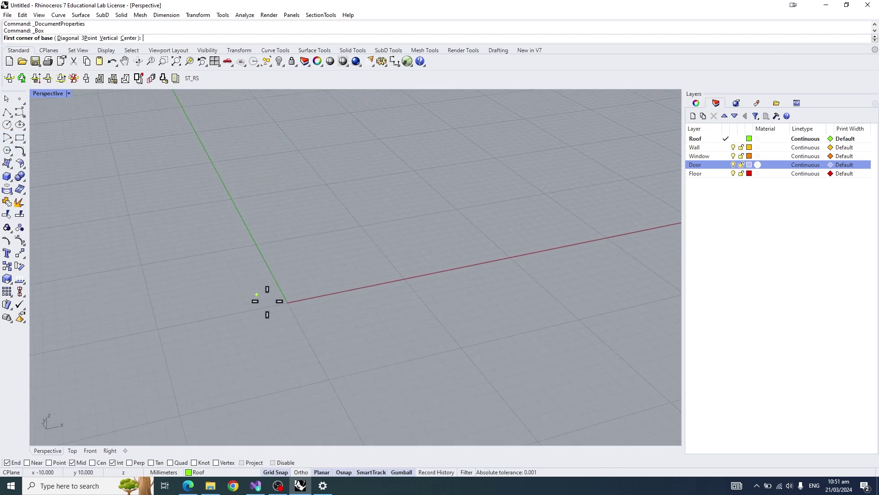
{"action": "left_click", "coordinate": [287, 302]}
{"action": "type", "text": "100"}
{"action": "key", "text": "Return"}
{"action": "type", "text": "100"}
{"action": "key", "text": "Return"}
{"action": "type", "text": "100"}
{"action": "key", "text": "Return"}
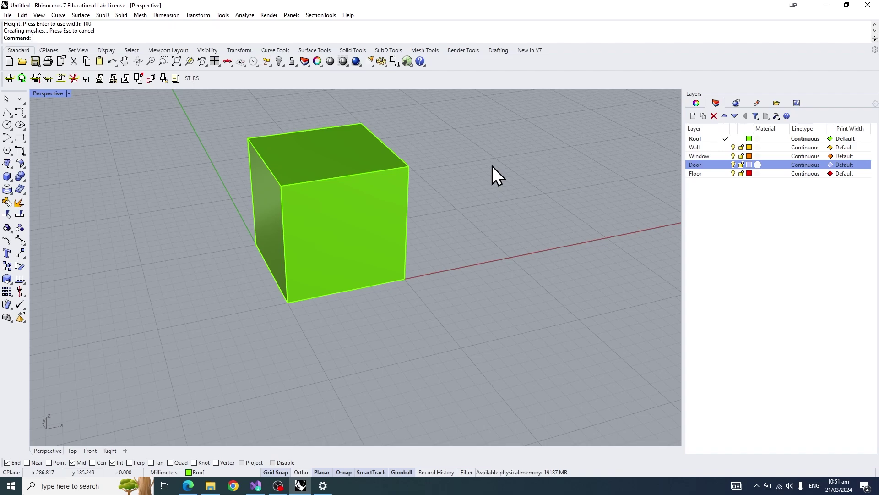
- Examine the box and look through the Wall, Window, Door and Floor layers
{"action": "right_click_drag", "start_coordinate": [493, 166], "coordinate": [306, 236]}
{"action": "left_click", "coordinate": [488, 273]}
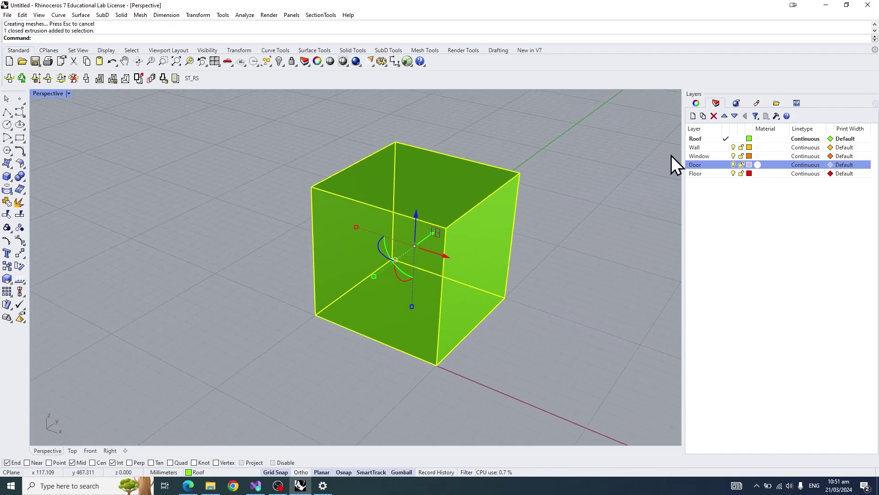
{"action": "left_click", "coordinate": [598, 186]}
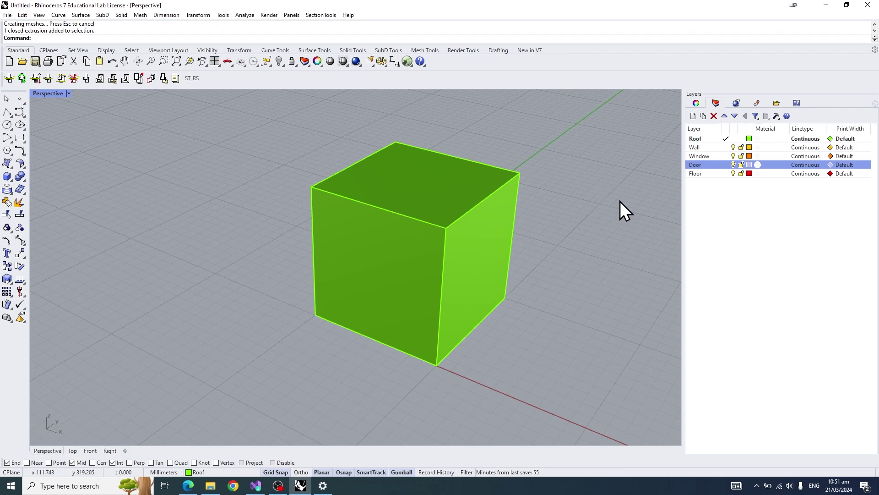
{"action": "left_click", "coordinate": [710, 193]}
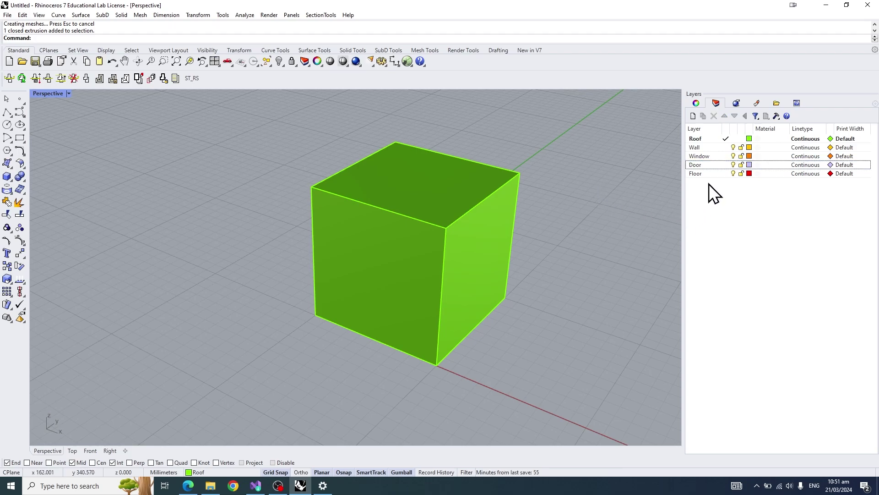
{"action": "left_click", "coordinate": [712, 146]}
{"action": "left_click", "coordinate": [713, 156]}
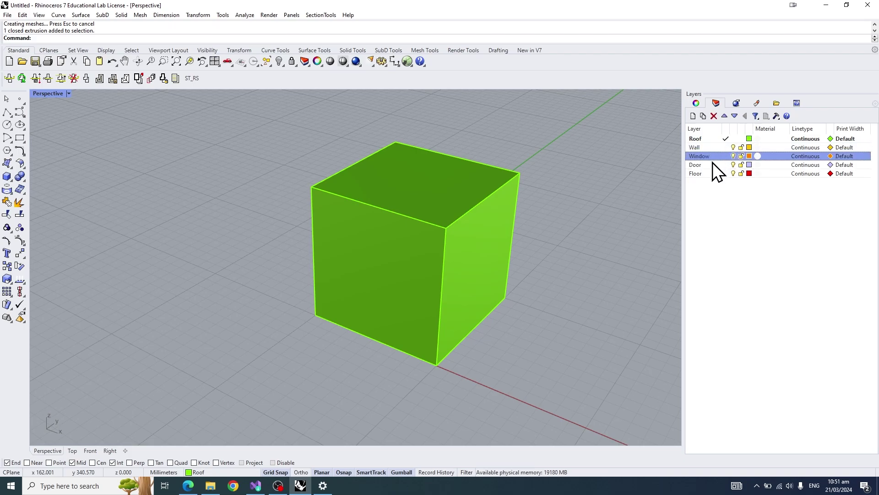
{"action": "left_click", "coordinate": [712, 164]}
{"action": "left_click", "coordinate": [713, 174]}
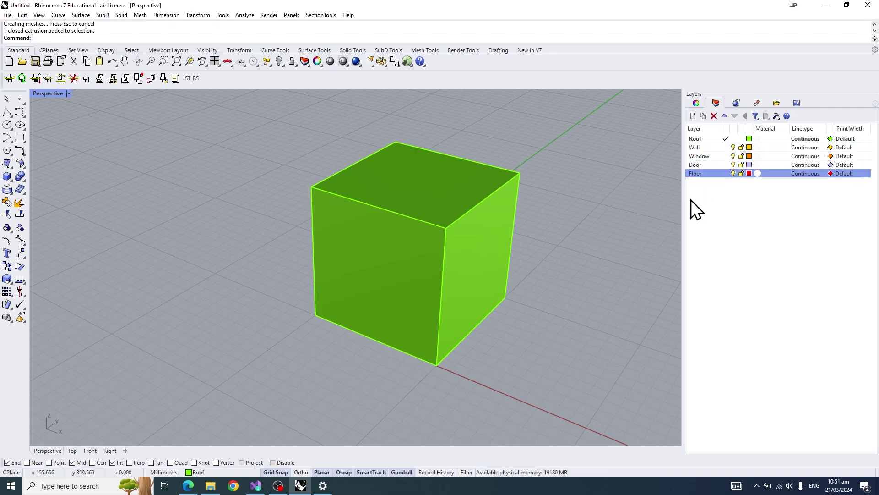
{"action": "left_click", "coordinate": [710, 207]}
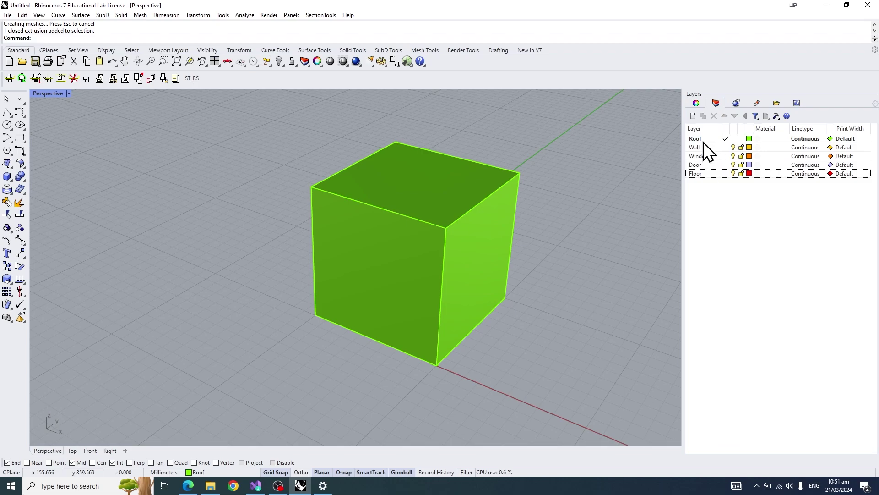
- Create a new layer named "example" and make it the current layer
{"action": "left_click", "coordinate": [693, 115]}
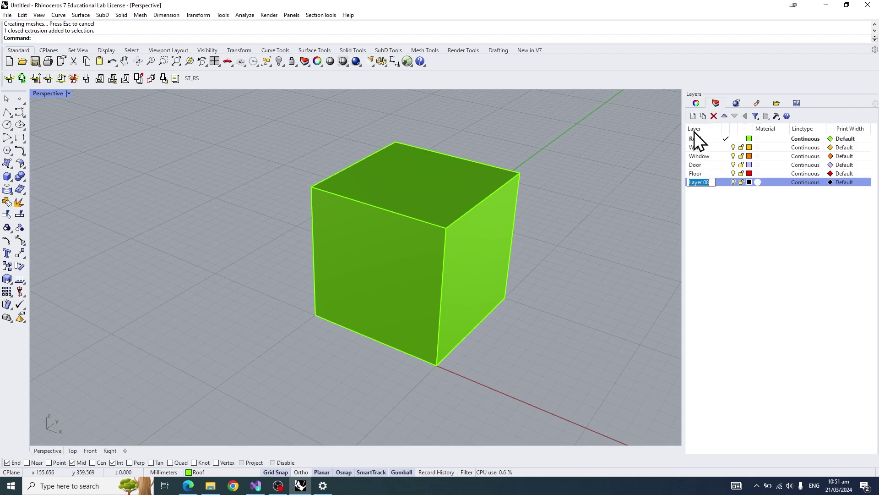
{"action": "double_click", "coordinate": [697, 183]}
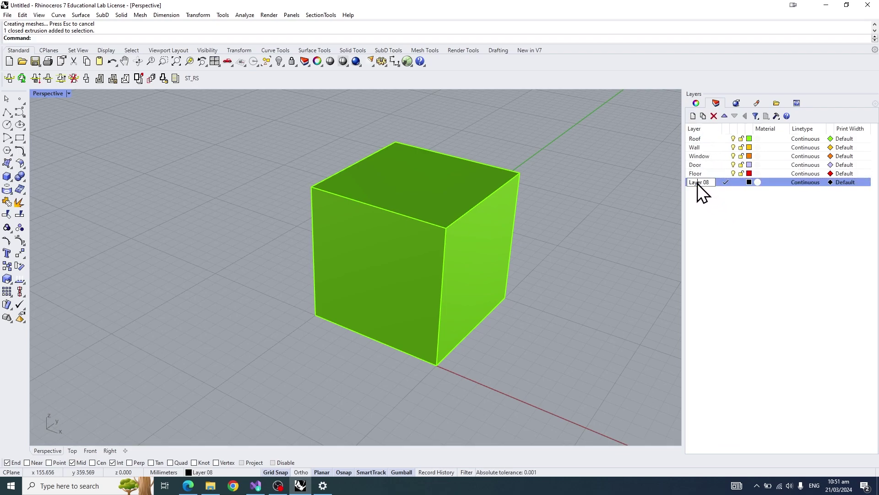
{"action": "left_click_drag", "start_coordinate": [710, 183], "coordinate": [688, 185]}
{"action": "type", "text": "example"}
{"action": "key", "text": "Return"}
{"action": "left_click", "coordinate": [691, 189]}
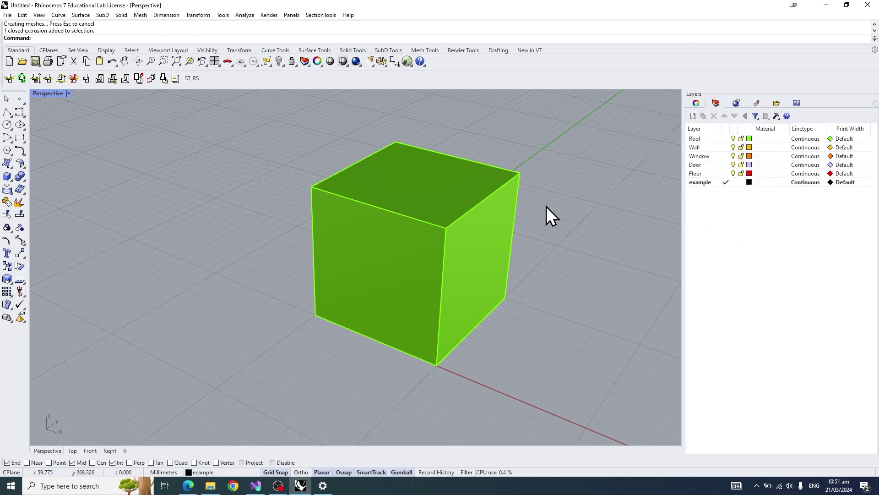
{"action": "left_click", "coordinate": [740, 196]}
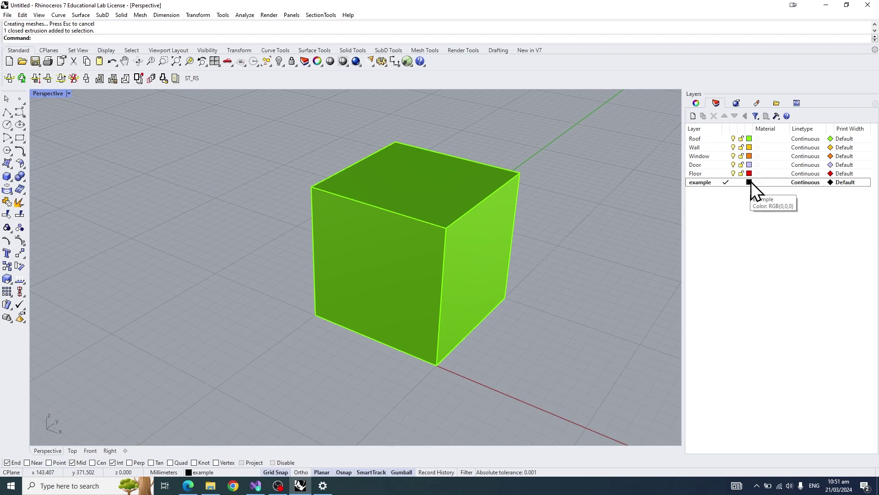
- Preview bright green #5AFF2C as the example layer's color without applying it
{"action": "left_click", "coordinate": [749, 182]}
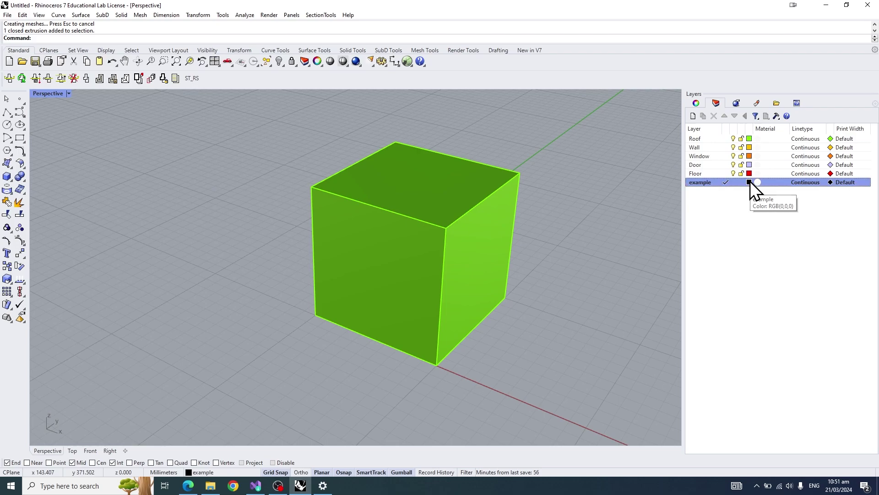
{"action": "left_click_drag", "start_coordinate": [362, 98], "coordinate": [338, 97]}
{"action": "key", "text": "Escape"}
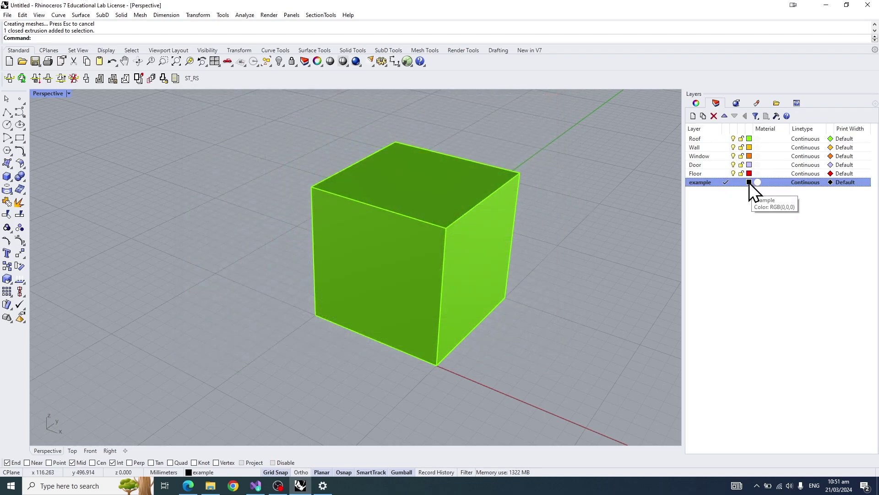
{"action": "left_click", "coordinate": [749, 182]}
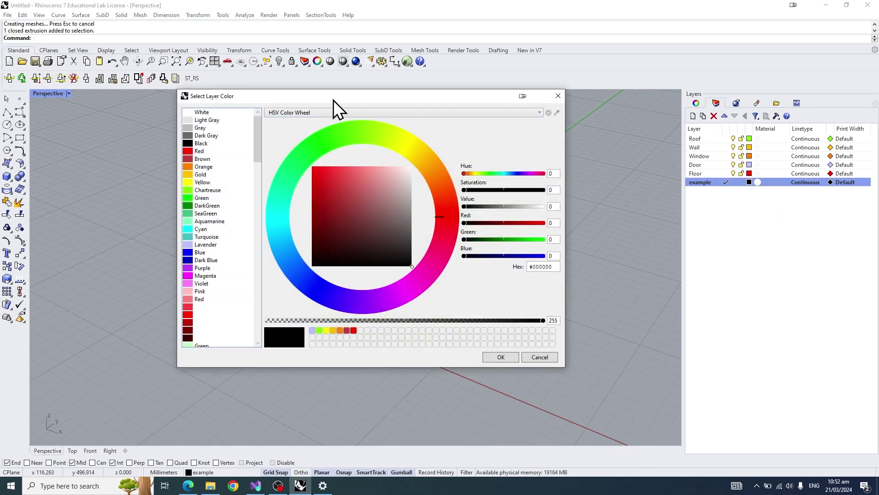
{"action": "left_click_drag", "start_coordinate": [257, 150], "coordinate": [405, 195]}
{"action": "left_click_drag", "start_coordinate": [397, 146], "coordinate": [342, 125]}
{"action": "mouse_move", "coordinate": [542, 190]}
{"action": "left_mouse_down"}
{"action": "mouse_move", "coordinate": [474, 193]}
{"action": "mouse_move", "coordinate": [529, 191]}
{"action": "left_mouse_up"}
{"action": "left_click", "coordinate": [541, 356]}
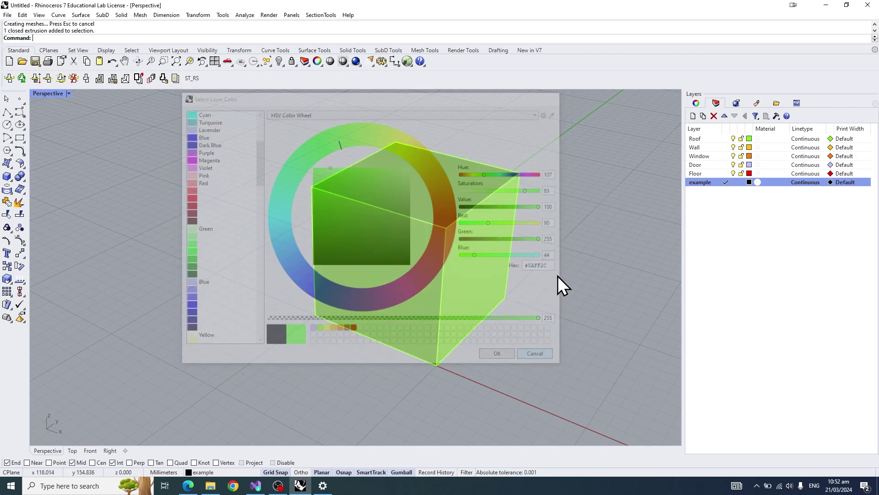
- Delete the example layer
{"action": "right_click", "coordinate": [719, 183]}
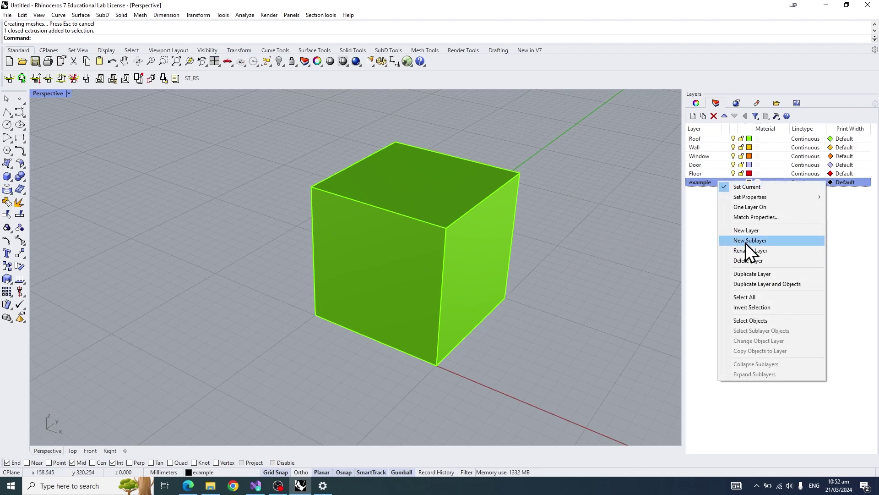
{"action": "left_click", "coordinate": [729, 186]}
{"action": "left_click", "coordinate": [718, 183]}
{"action": "key", "text": "Delete"}
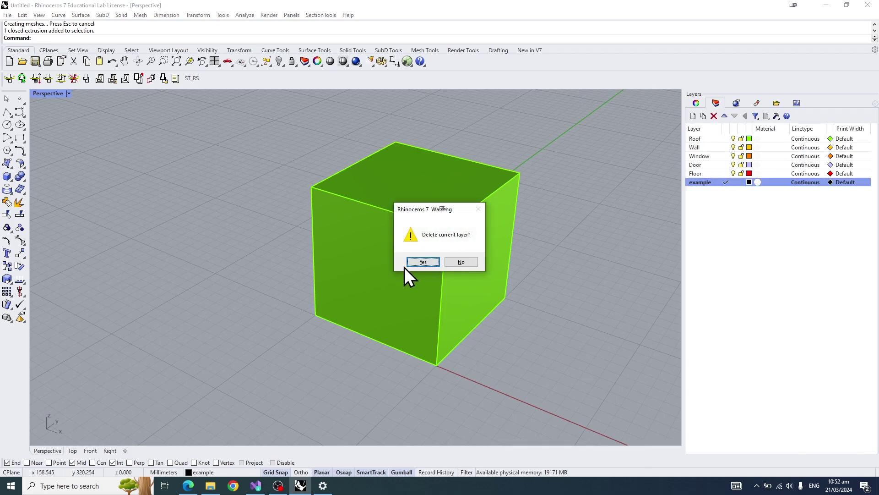
{"action": "left_click", "coordinate": [423, 262]}
- Explode the green box into separate surfaces
{"action": "right_click_drag", "start_coordinate": [577, 191], "coordinate": [426, 196], "text": "shift"}
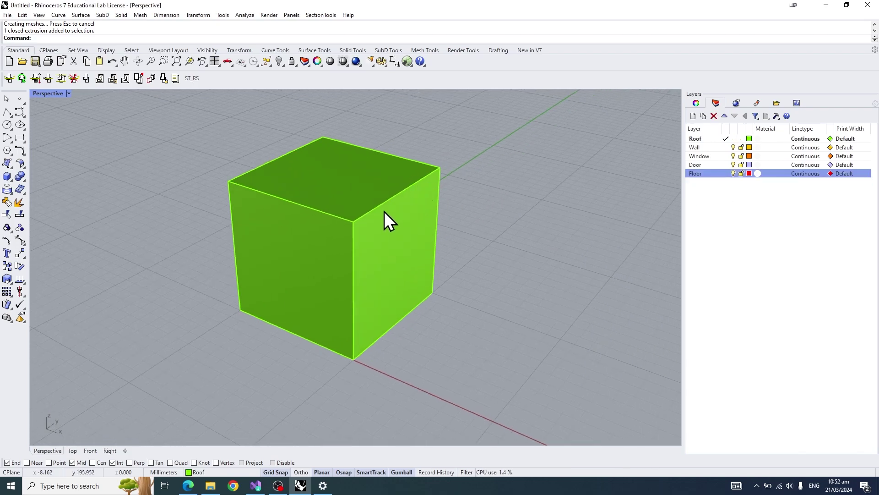
{"action": "left_click", "coordinate": [384, 216]}
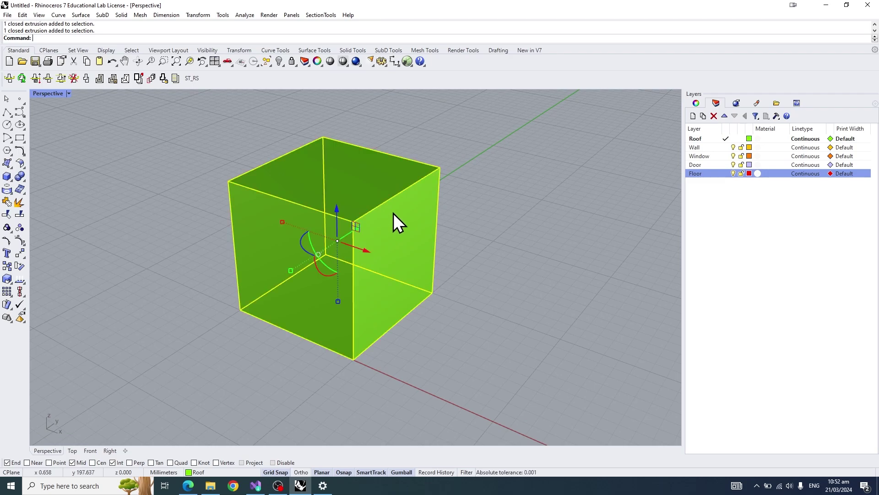
{"action": "type", "text": "E"}
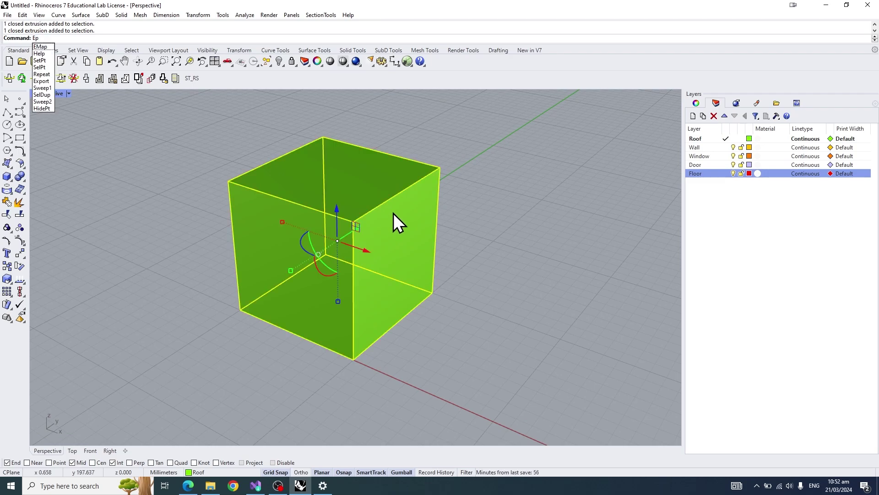
{"action": "type", "text": "xplode"}
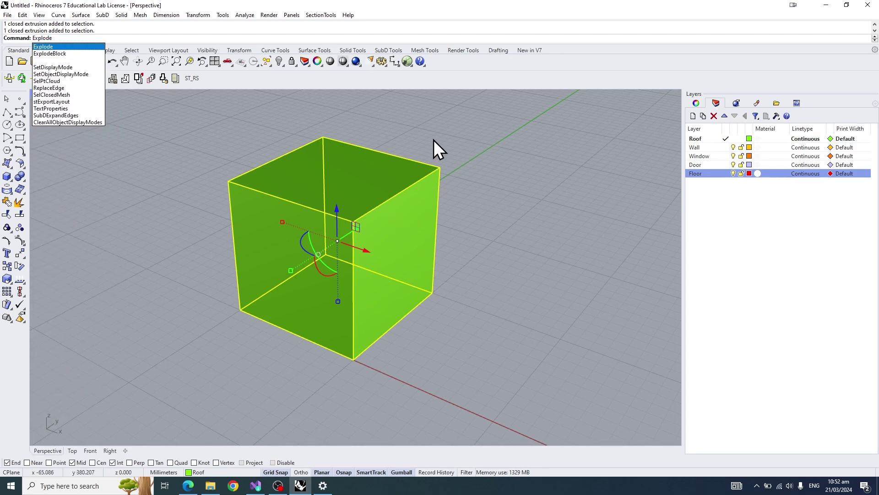
{"action": "key", "text": "Return"}
{"action": "left_click", "coordinate": [507, 145]}
{"action": "right_click_drag", "start_coordinate": [507, 145], "coordinate": [395, 234]}
{"action": "left_click_drag", "start_coordinate": [225, 180], "coordinate": [476, 371]}
{"action": "key", "text": "ctrl+shift+e"}
{"action": "left_click", "coordinate": [461, 283]}
- Set Floor as the current layer
{"action": "right_click_drag", "start_coordinate": [463, 275], "coordinate": [303, 296]}
{"action": "right_click_drag", "start_coordinate": [356, 223], "coordinate": [402, 373]}
{"action": "right_click_drag", "start_coordinate": [459, 251], "coordinate": [438, 166]}
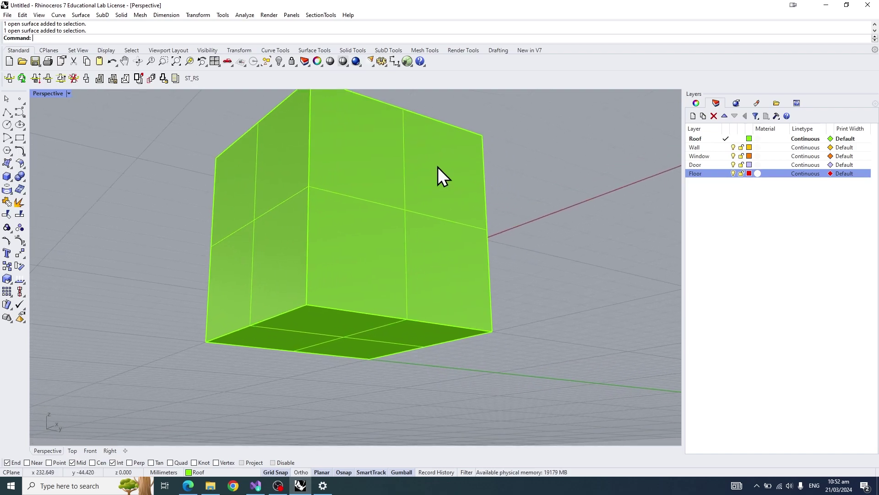
{"action": "left_click", "coordinate": [724, 173]}
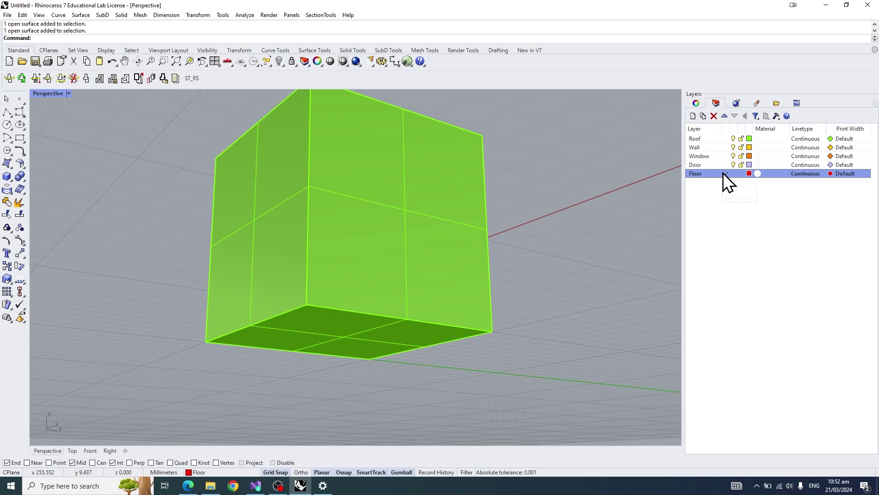
- Move the box's bottom surface to the Floor layer
{"action": "left_click", "coordinate": [392, 337]}
{"action": "right_click_drag", "start_coordinate": [392, 337], "coordinate": [372, 271]}
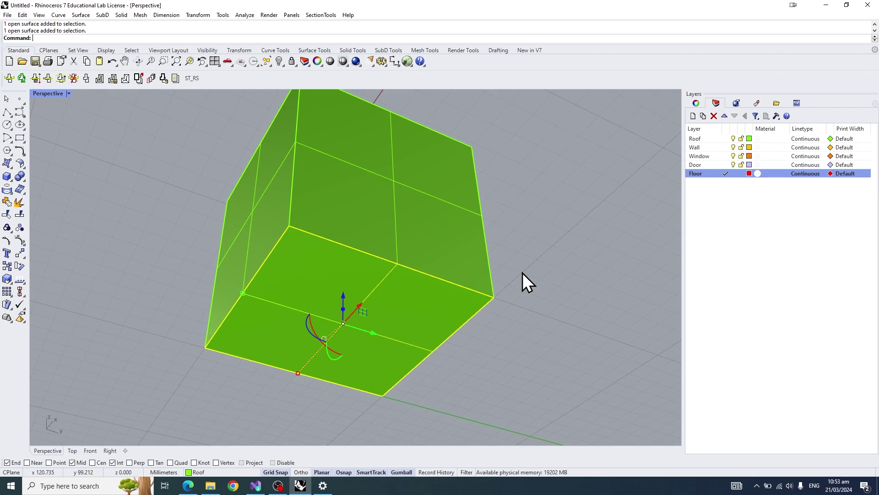
{"action": "right_click", "coordinate": [733, 173]}
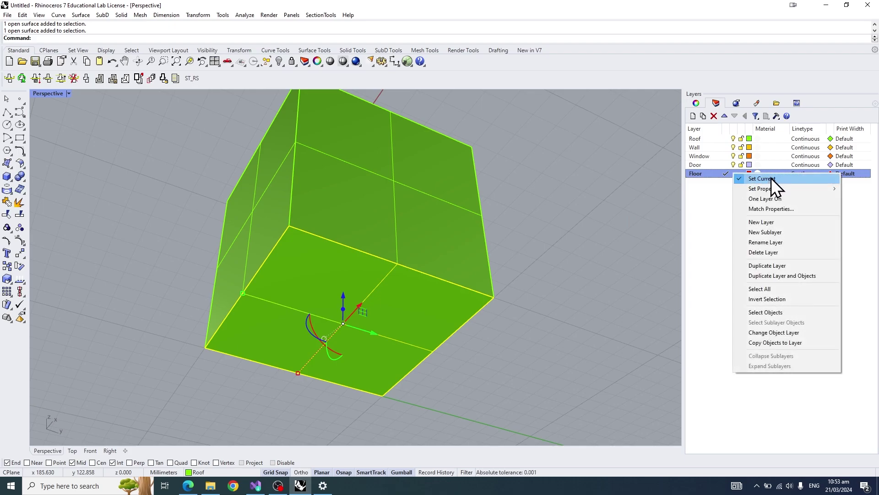
{"action": "left_click", "coordinate": [782, 331]}
{"action": "left_click", "coordinate": [489, 296]}
{"action": "right_click_drag", "start_coordinate": [481, 230], "coordinate": [502, 248]}
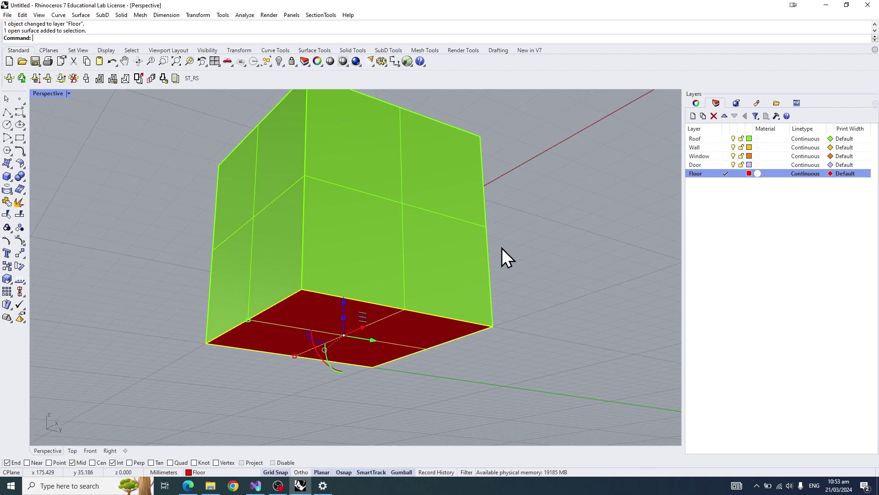
{"action": "right_click_drag", "start_coordinate": [502, 232], "coordinate": [391, 296]}
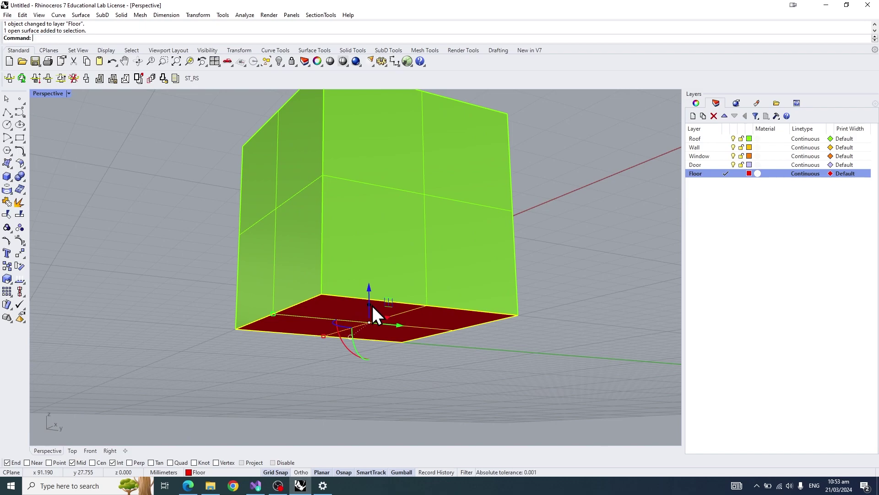
- Extrude the red bottom surface 10 mm downward into a solid floor slab with ExtrudeSrf
{"action": "key", "text": "Escape"}
{"action": "type", "text": "ExtrudeSrf"}
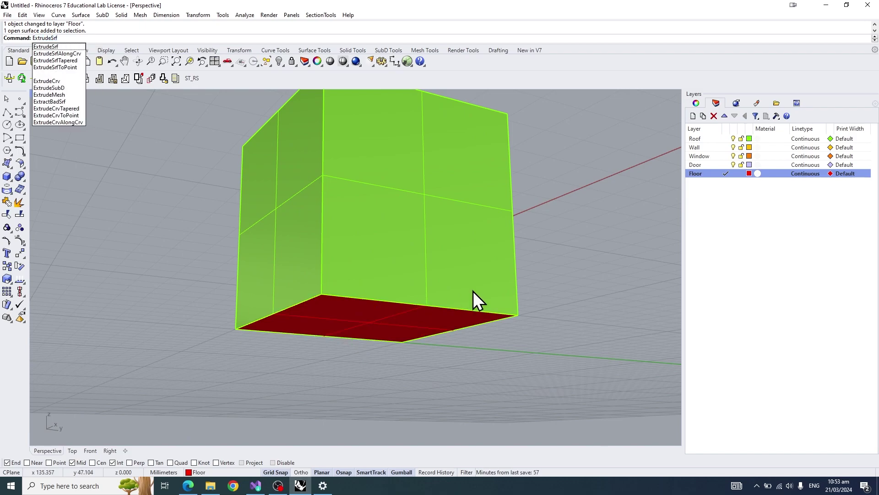
{"action": "key", "text": "Return"}
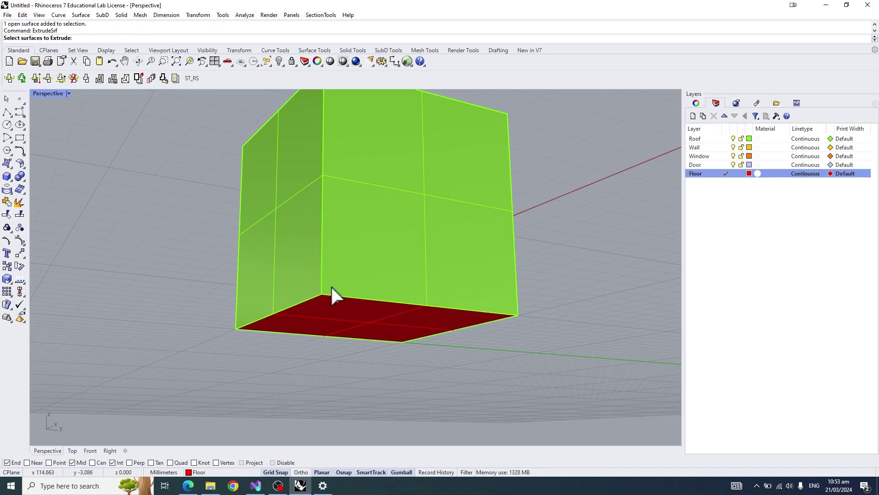
{"action": "right_click_drag", "start_coordinate": [380, 314], "coordinate": [376, 300]}
{"action": "left_click", "coordinate": [377, 303]}
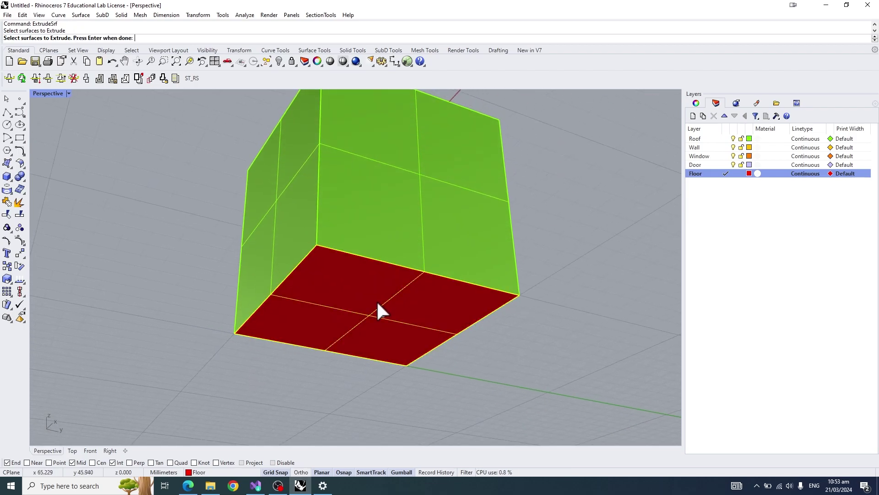
{"action": "key", "text": "Return"}
{"action": "right_click_drag", "start_coordinate": [430, 289], "coordinate": [440, 333]}
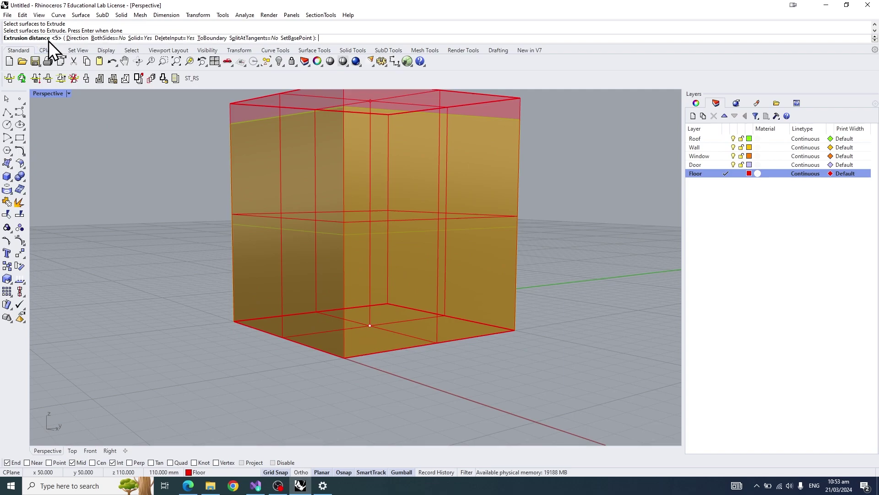
{"action": "left_click", "coordinate": [104, 38]}
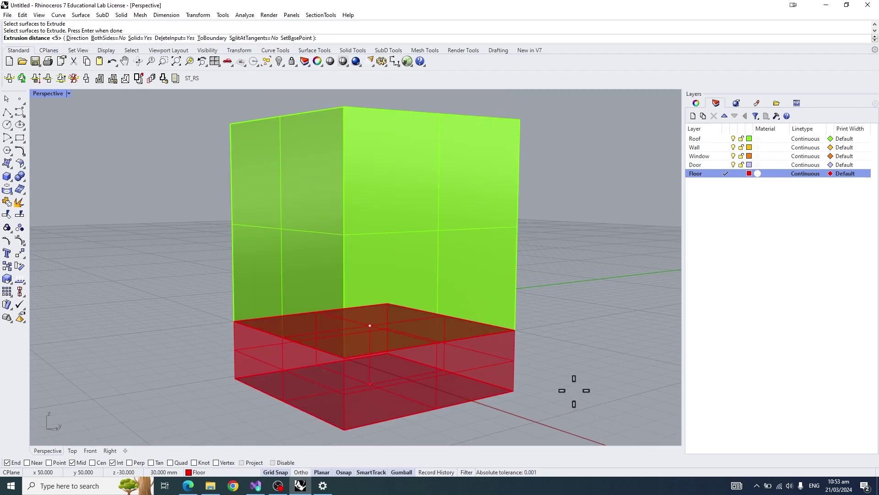
{"action": "type", "text": "10"}
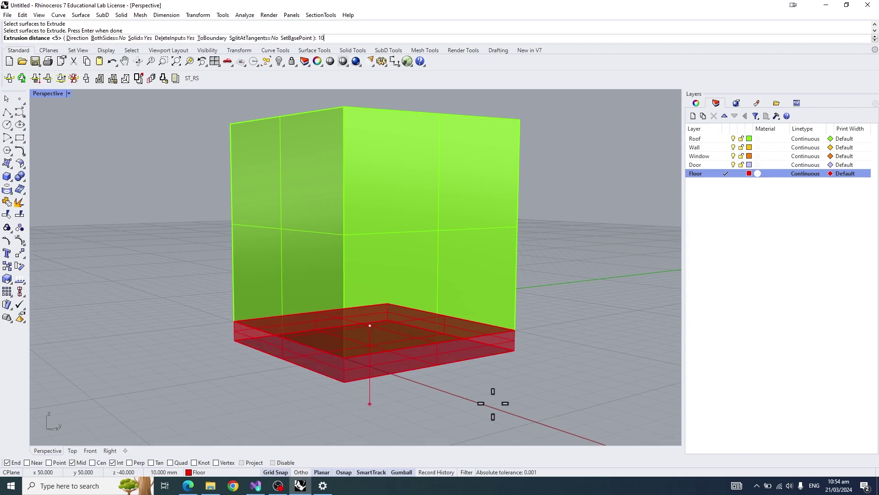
{"action": "key", "text": "Return"}
{"action": "right_click_drag", "start_coordinate": [494, 408], "coordinate": [458, 367]}
{"action": "left_click", "coordinate": [395, 349]}
{"action": "right_click_drag", "start_coordinate": [395, 350], "coordinate": [534, 296]}
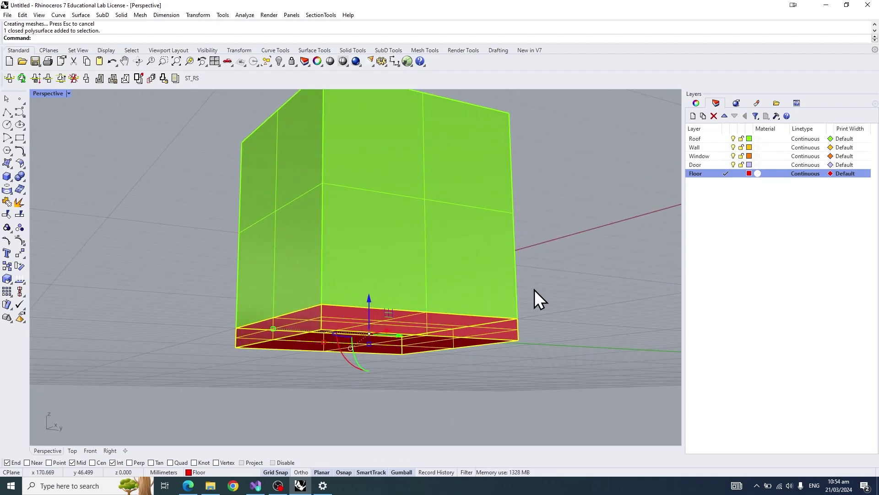
{"action": "right_click_drag", "start_coordinate": [542, 202], "coordinate": [567, 202]}
{"action": "key", "text": "Escape"}
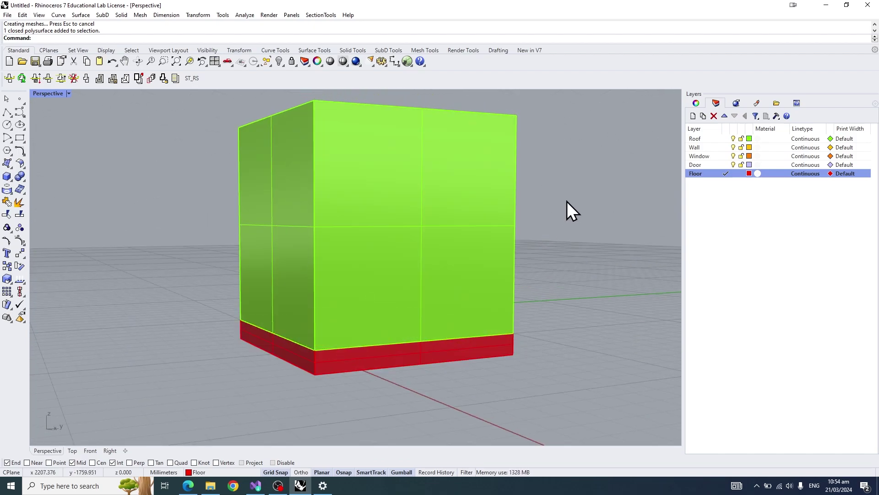
- Set Wall as the current layer
{"action": "left_click", "coordinate": [721, 148]}
{"action": "right_click_drag", "start_coordinate": [567, 198], "coordinate": [370, 168]}
{"action": "left_click", "coordinate": [370, 169]}
{"action": "right_click_drag", "start_coordinate": [650, 142], "coordinate": [575, 143]}
{"action": "left_click", "coordinate": [399, 143]}
{"action": "right_click_drag", "start_coordinate": [399, 143], "coordinate": [484, 160]}
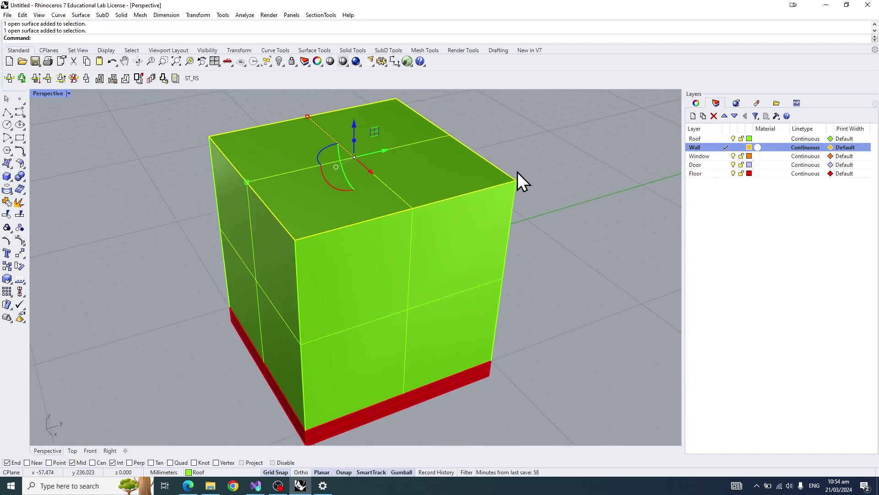
{"action": "left_click", "coordinate": [733, 139]}
{"action": "key", "text": "ctrl+z"}
- Select the box's four side surfaces together and move them to the Wall layer
{"action": "right_click_drag", "start_coordinate": [590, 174], "coordinate": [534, 137]}
{"action": "left_click_drag", "start_coordinate": [545, 216], "coordinate": [204, 183]}
{"action": "right_click_drag", "start_coordinate": [399, 174], "coordinate": [449, 177]}
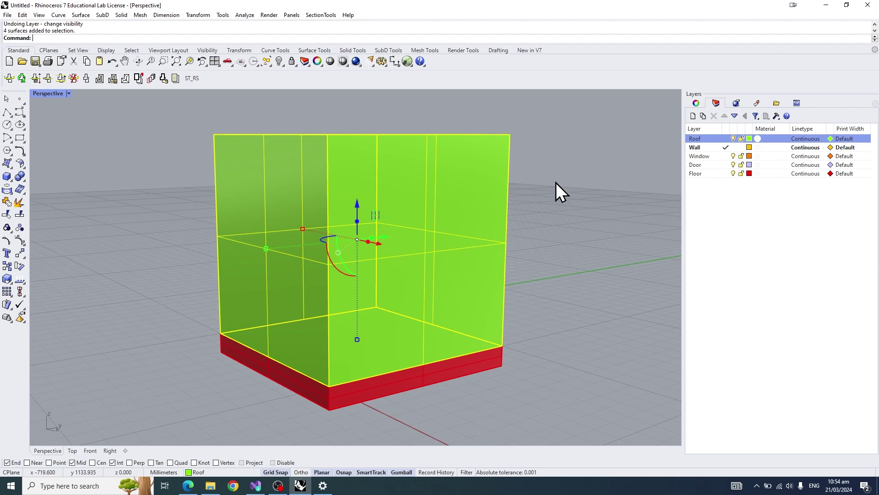
{"action": "right_click_drag", "start_coordinate": [601, 175], "coordinate": [521, 189]}
{"action": "key", "text": "Escape"}
{"action": "left_click_drag", "start_coordinate": [552, 259], "coordinate": [186, 191]}
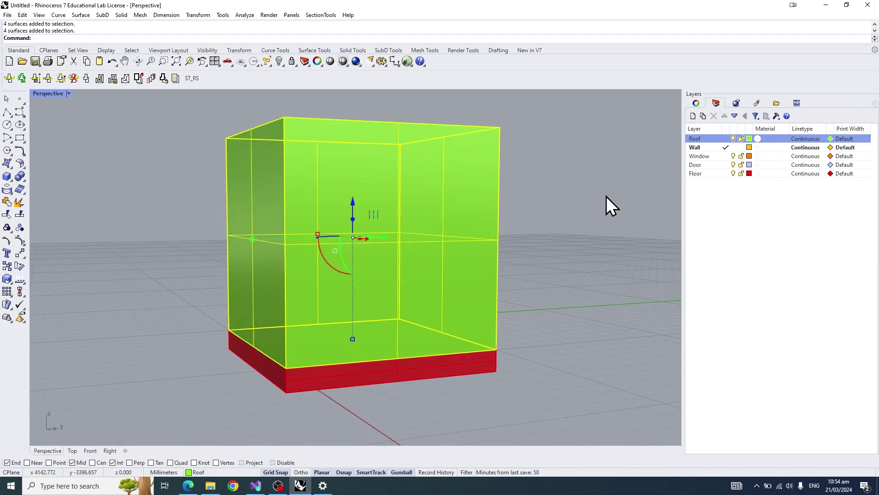
{"action": "right_click", "coordinate": [738, 147]}
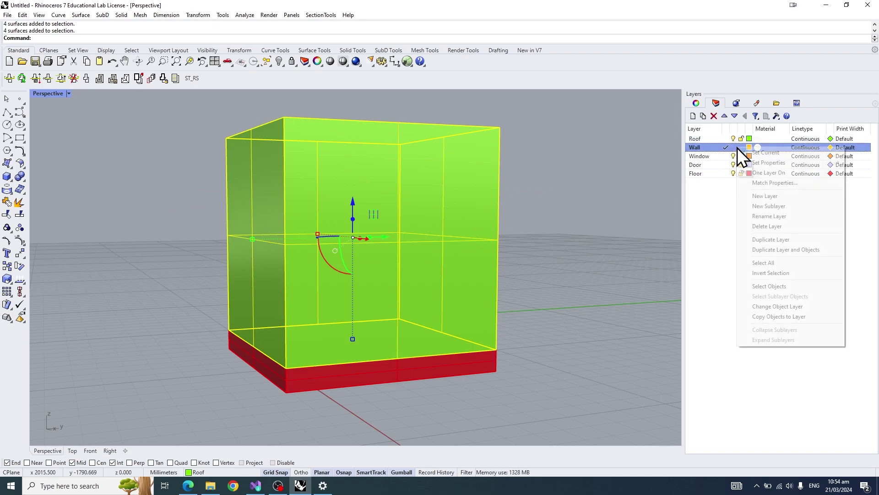
{"action": "left_click", "coordinate": [795, 305]}
{"action": "left_click", "coordinate": [575, 194]}
{"action": "right_click_drag", "start_coordinate": [575, 193], "coordinate": [538, 206]}
{"action": "right_click_drag", "start_coordinate": [579, 166], "coordinate": [581, 171]}
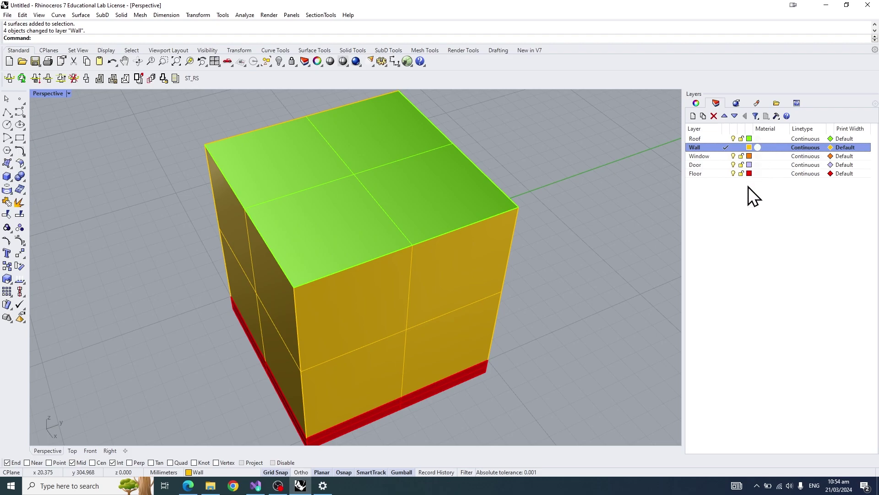
- Hide the Roof layer so the inside of the walls is exposed
{"action": "left_click", "coordinate": [733, 139]}
{"action": "right_click_drag", "start_coordinate": [550, 199], "coordinate": [476, 259]}
{"action": "left_click", "coordinate": [455, 269]}
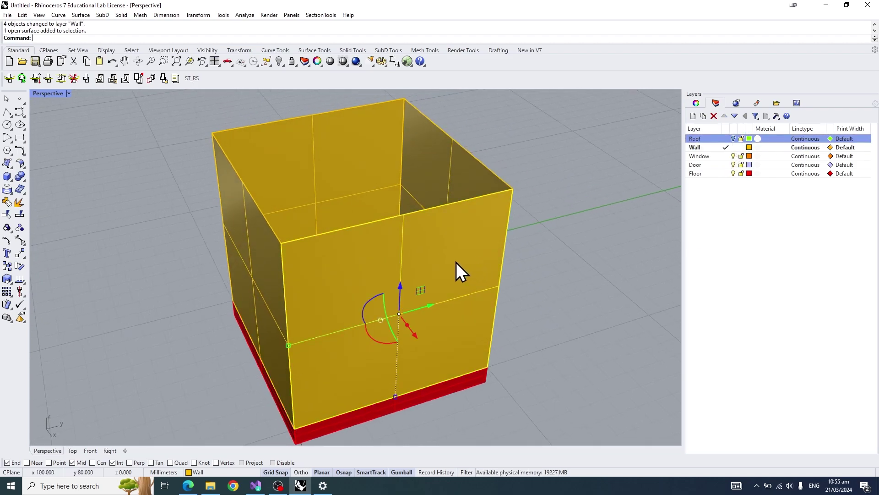
{"action": "right_click_drag", "start_coordinate": [522, 196], "coordinate": [491, 177]}
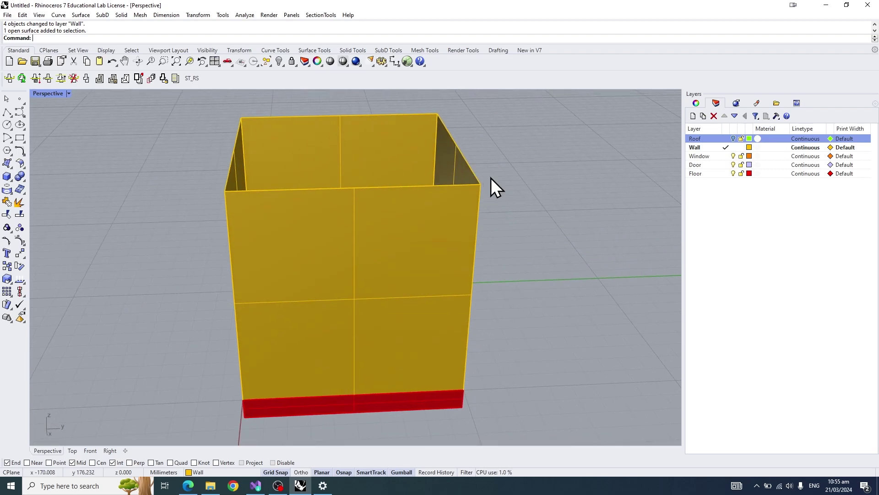
- Offset the four wall surfaces 5 mm inward as solids with OffsetSrf, flipping all directions to face inside
{"action": "type", "text": "OffsetSrf"}
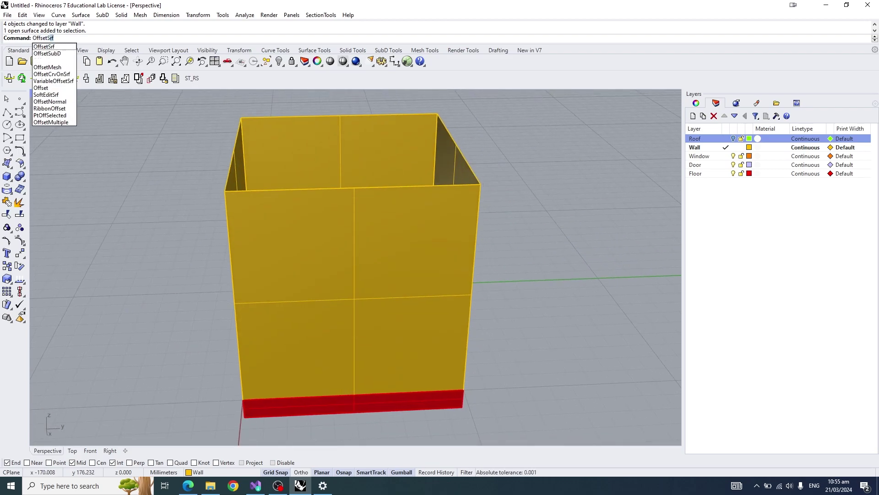
{"action": "key", "text": "Return"}
{"action": "right_click_drag", "start_coordinate": [490, 175], "coordinate": [518, 183]}
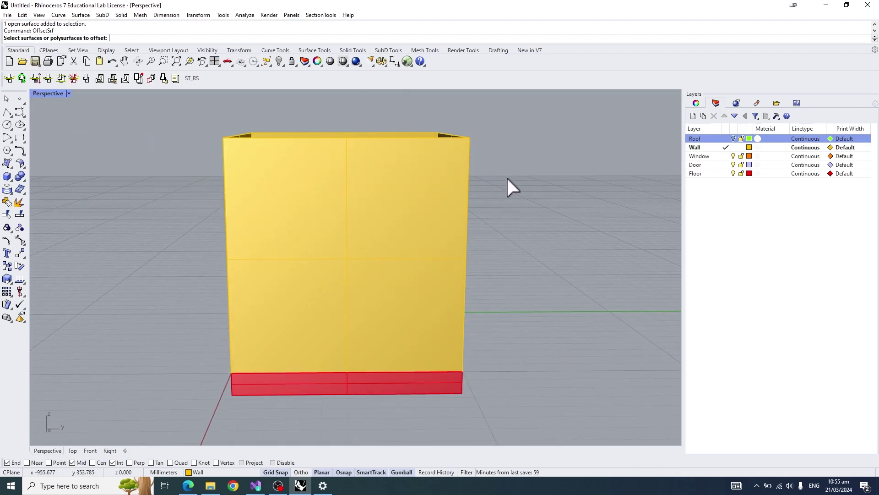
{"action": "left_click_drag", "start_coordinate": [511, 238], "coordinate": [104, 151]}
{"action": "right_click_drag", "start_coordinate": [293, 156], "coordinate": [377, 197]}
{"action": "key", "text": "Return"}
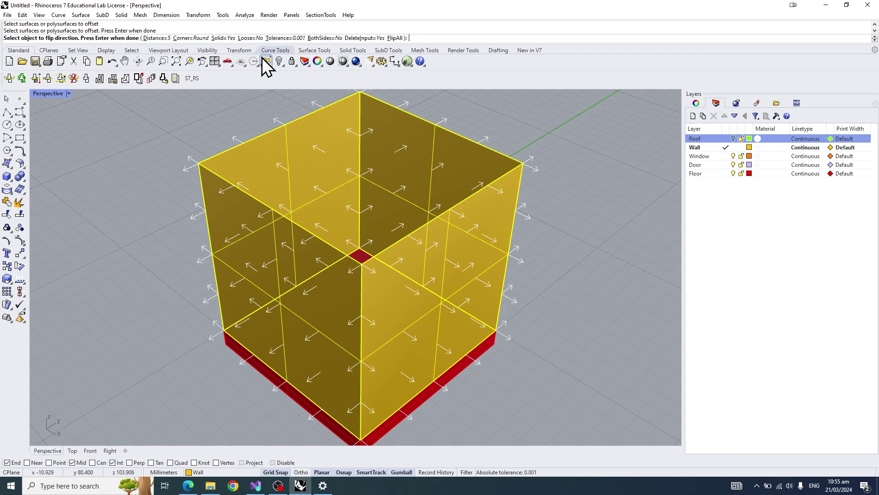
{"action": "mouse_move", "coordinate": [398, 129]}
{"action": "right_mouse_down"}
{"action": "mouse_move", "coordinate": [369, 127]}
{"action": "mouse_move", "coordinate": [408, 143]}
{"action": "mouse_move", "coordinate": [394, 151]}
{"action": "mouse_move", "coordinate": [447, 145]}
{"action": "mouse_move", "coordinate": [377, 156]}
{"action": "mouse_move", "coordinate": [405, 144]}
{"action": "right_mouse_up"}
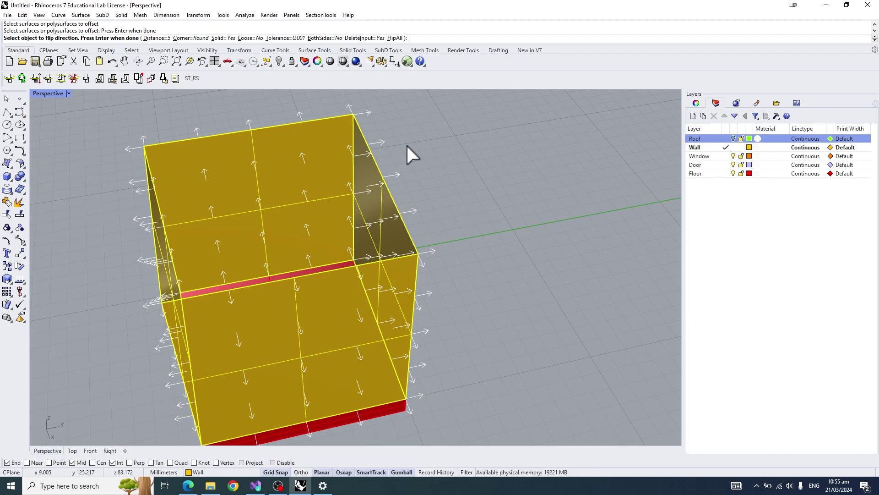
{"action": "left_click", "coordinate": [394, 38]}
{"action": "right_click_drag", "start_coordinate": [380, 128], "coordinate": [322, 148]}
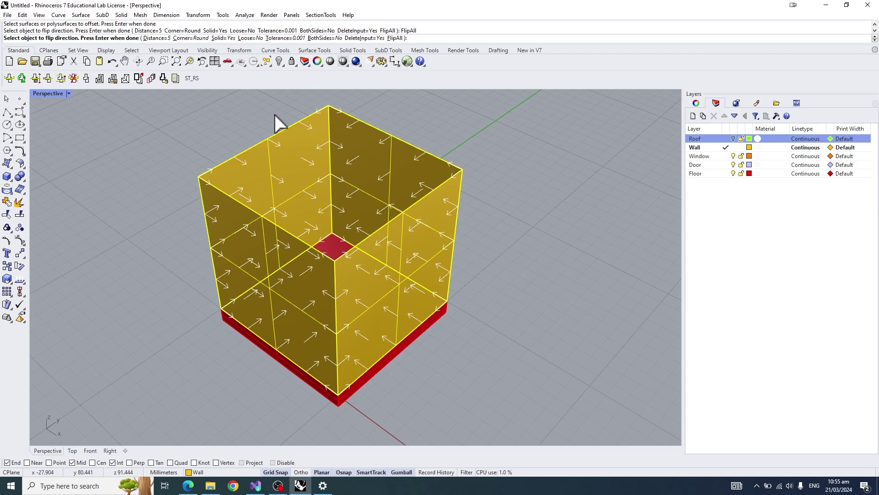
{"action": "left_click", "coordinate": [164, 40]}
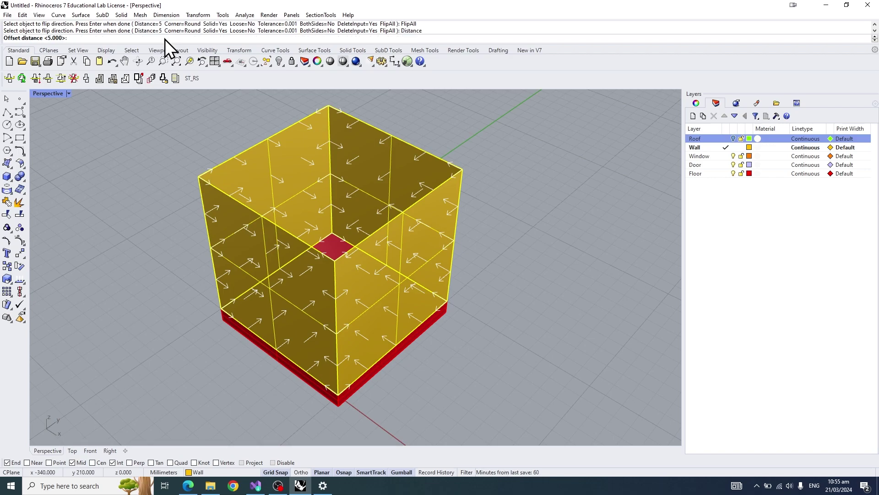
{"action": "type", "text": "5"}
{"action": "key", "text": "Return"}
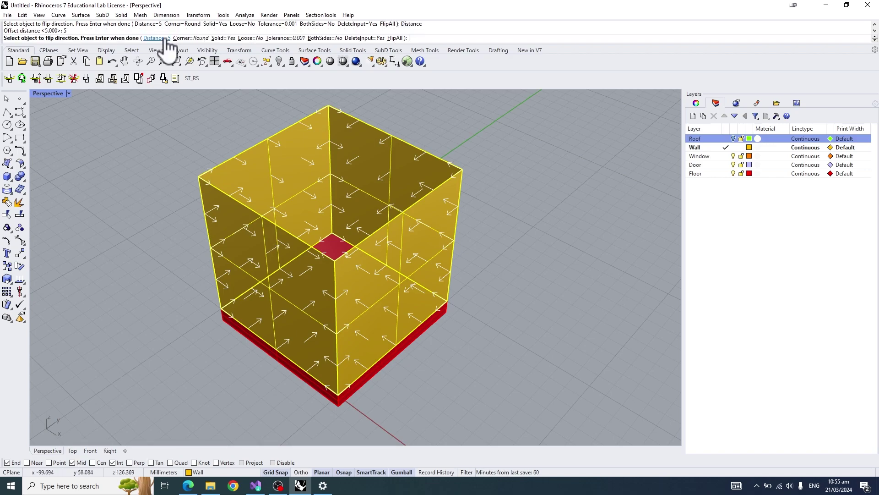
{"action": "key", "text": "Return"}
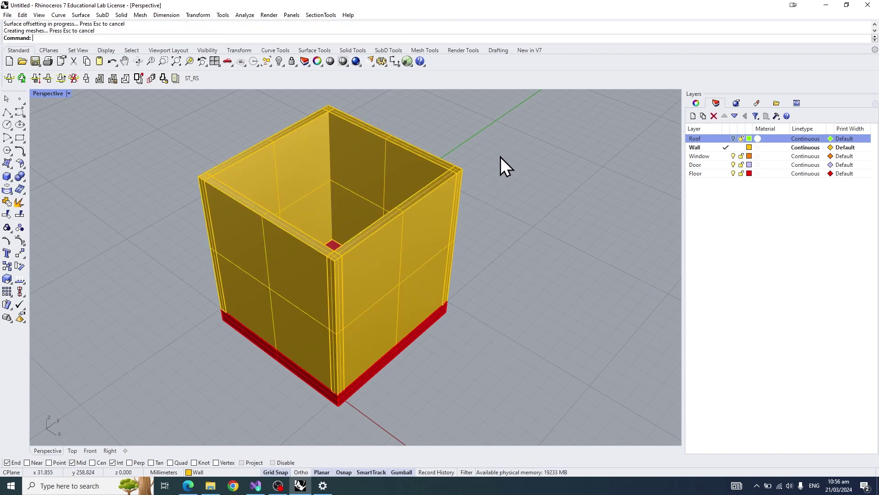
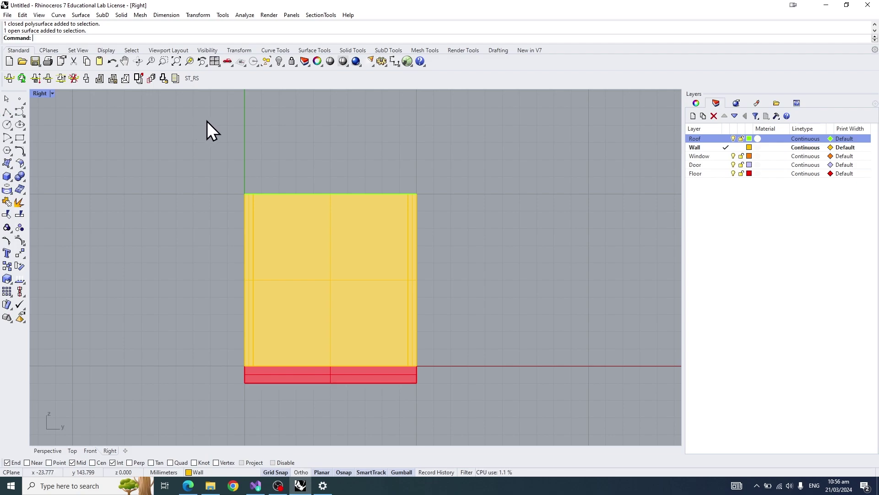
- Turn Planar off and draw a closed triangular polyline over the wall's top corners in the Right view, with a centred apex about 30 mm above
{"action": "right_click_drag", "start_coordinate": [207, 121], "coordinate": [272, 144]}
{"action": "key", "text": "Home"}
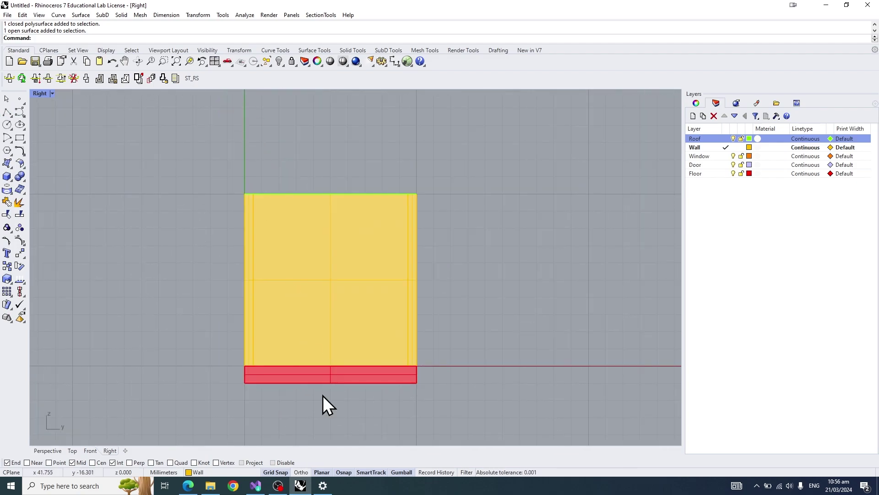
{"action": "left_click", "coordinate": [323, 472]}
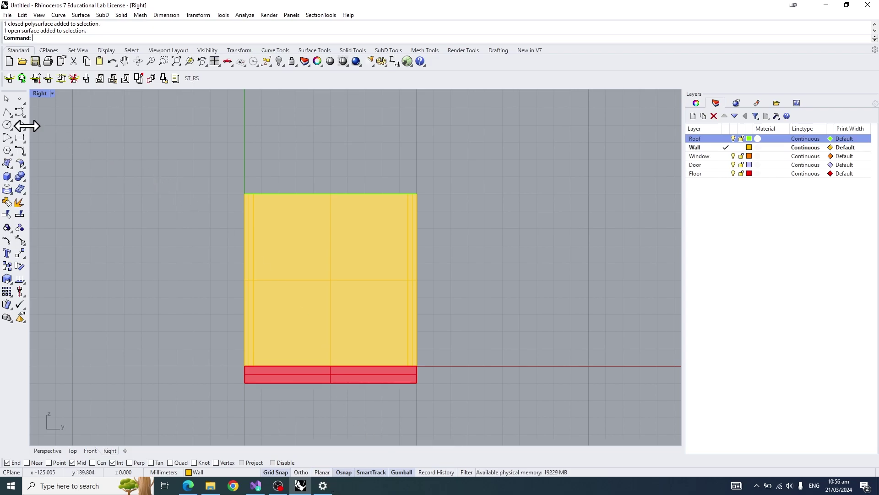
{"action": "left_click", "coordinate": [7, 114]}
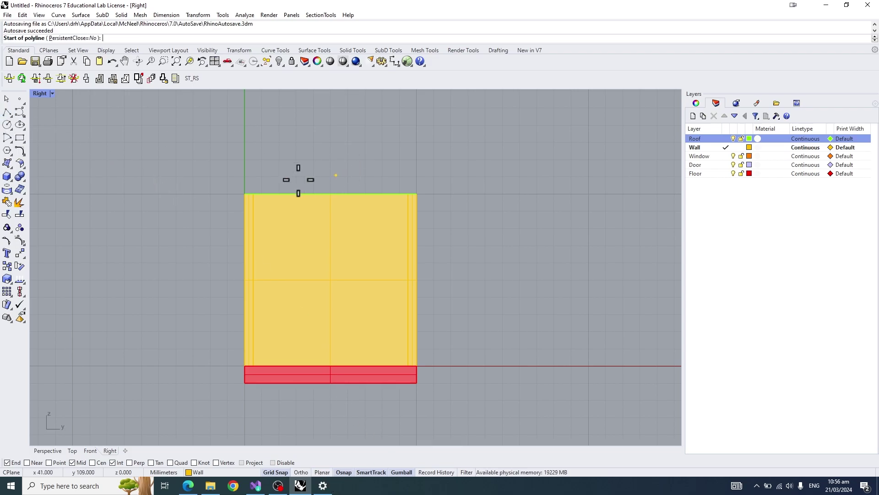
{"action": "scroll", "coordinate": [260, 183], "scroll_direction": "up", "scroll_amount": 2}
{"action": "left_click", "coordinate": [235, 201]}
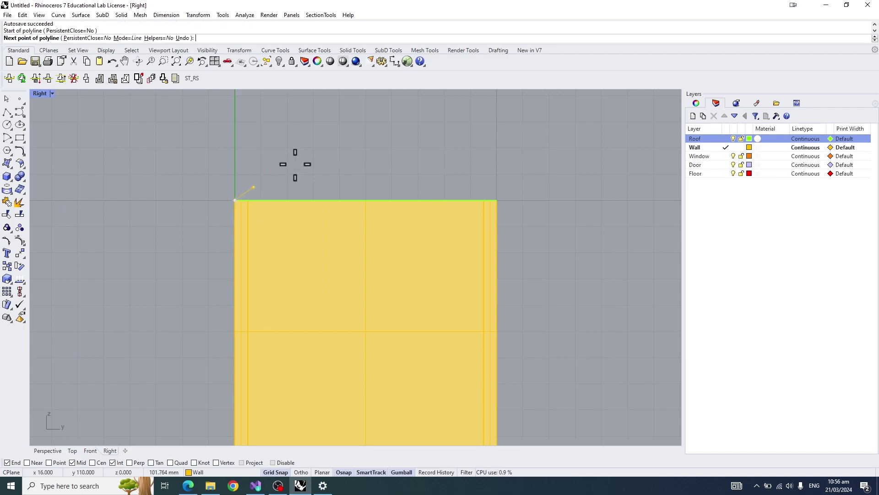
{"action": "left_click", "coordinate": [366, 123]}
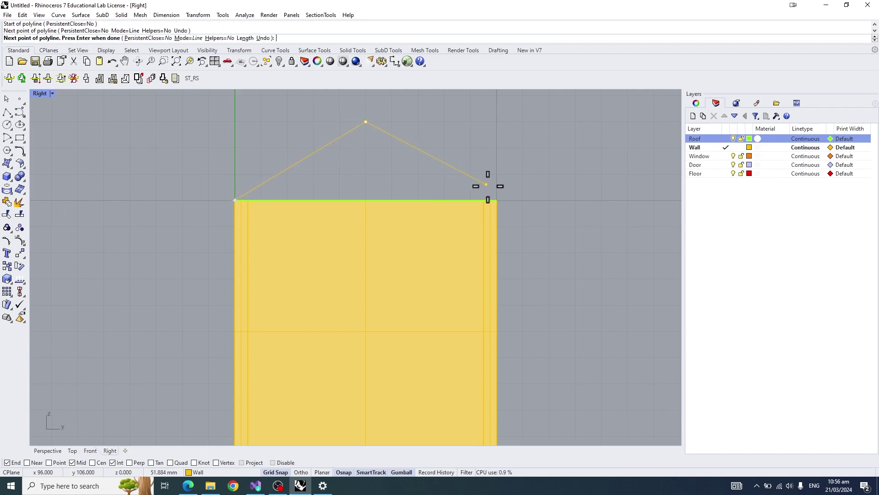
{"action": "left_click", "coordinate": [496, 200]}
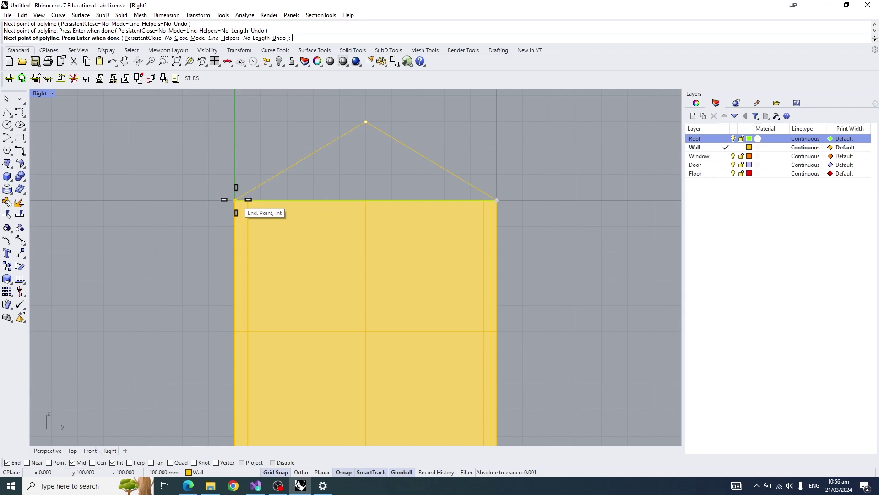
{"action": "left_click", "coordinate": [235, 200]}
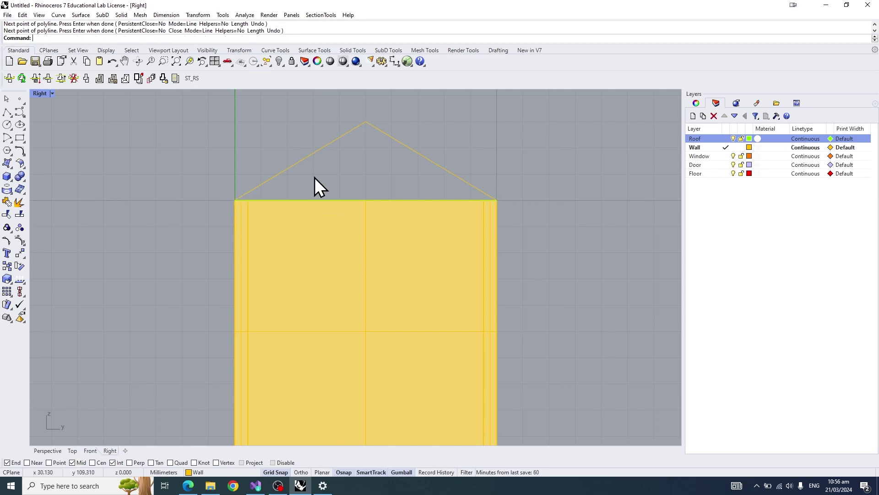
- Delete the triangular polyline above the walls and turn Planar mode on
{"action": "right_click_drag", "start_coordinate": [337, 164], "coordinate": [419, 174], "text": "ctrl+shift"}
{"action": "left_click", "coordinate": [418, 175]}
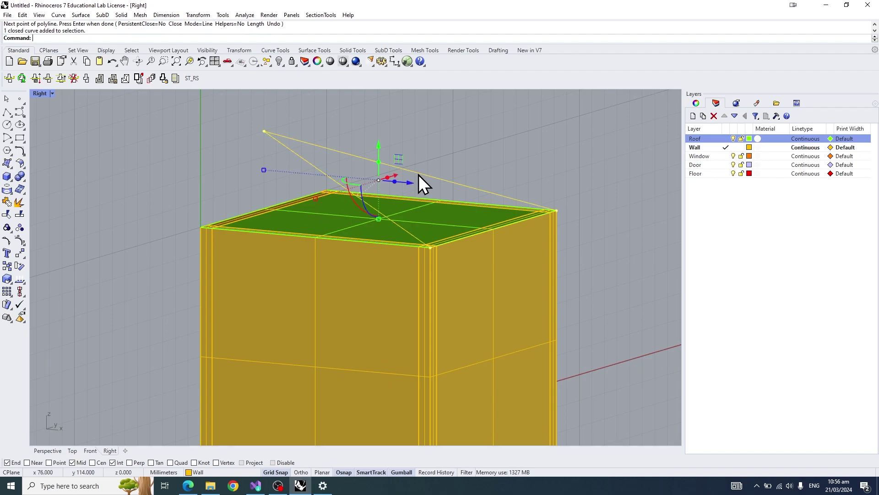
{"action": "left_click", "coordinate": [257, 134]}
{"action": "right_click_drag", "start_coordinate": [368, 142], "coordinate": [265, 152], "text": "ctrl+shift"}
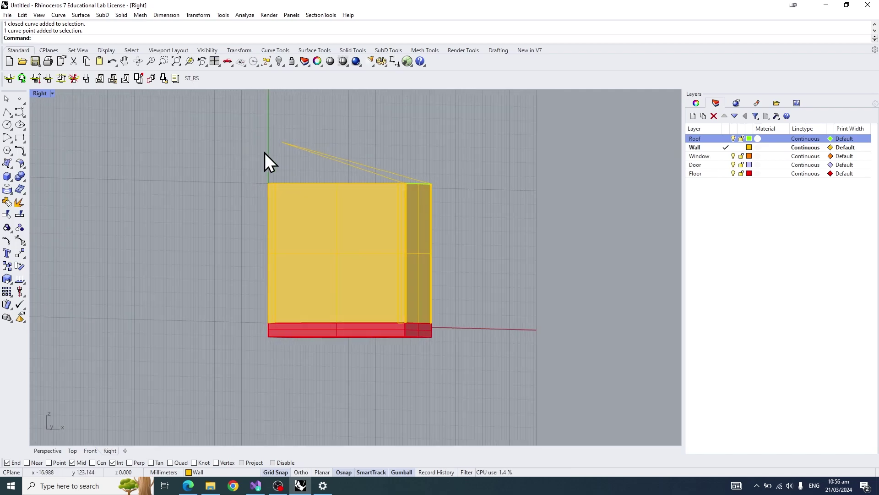
{"action": "right_click_drag", "start_coordinate": [446, 194], "coordinate": [417, 201], "text": "ctrl+shift"}
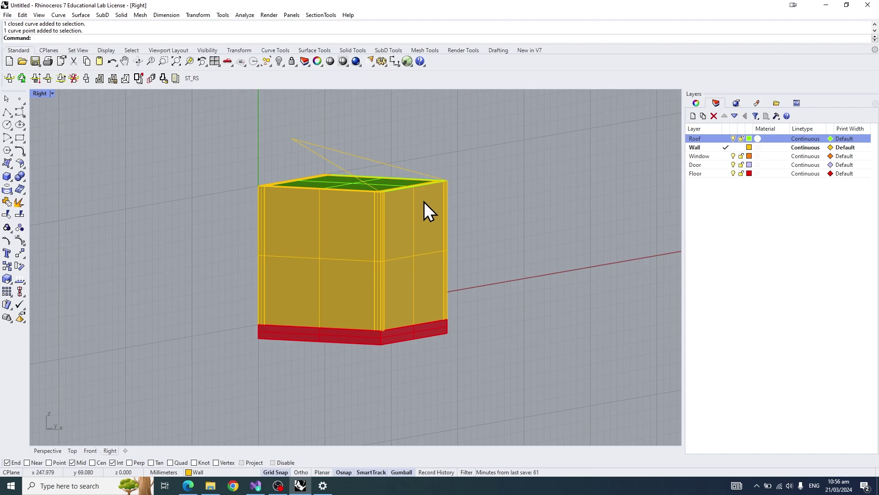
{"action": "key", "text": "Home"}
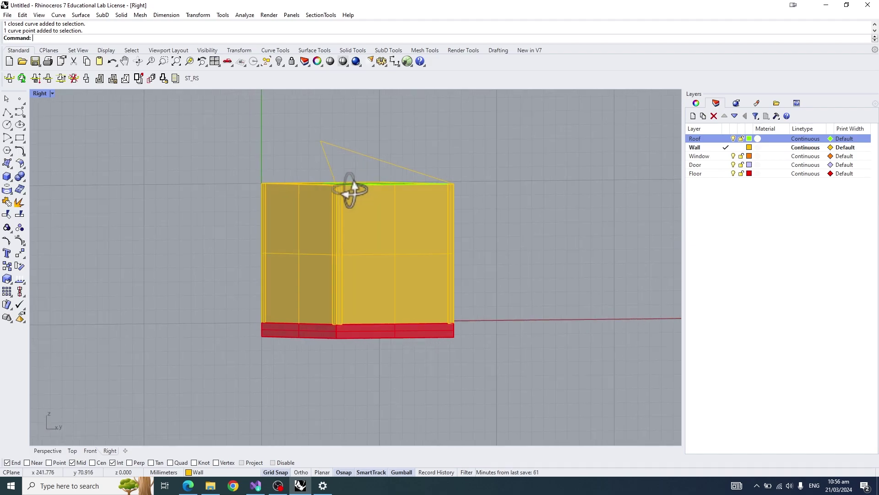
{"action": "scroll", "coordinate": [426, 164], "scroll_direction": "up", "scroll_amount": 2}
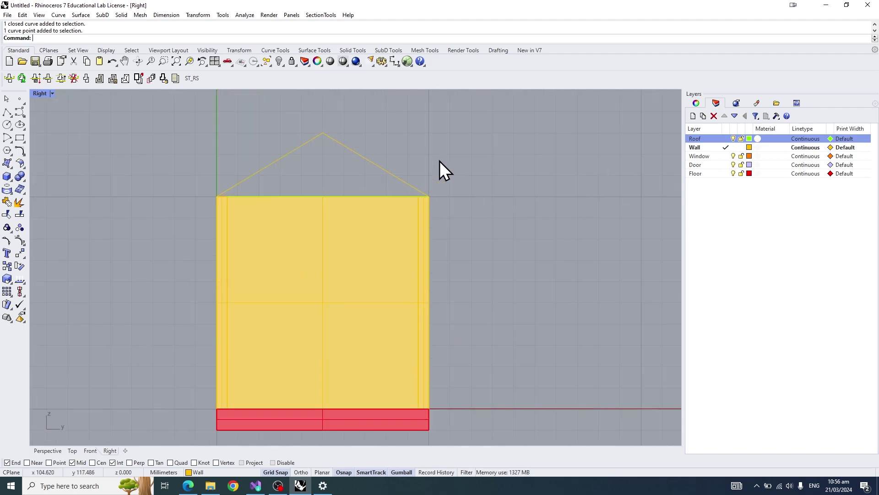
{"action": "left_click", "coordinate": [290, 132]}
{"action": "key", "text": "Delete"}
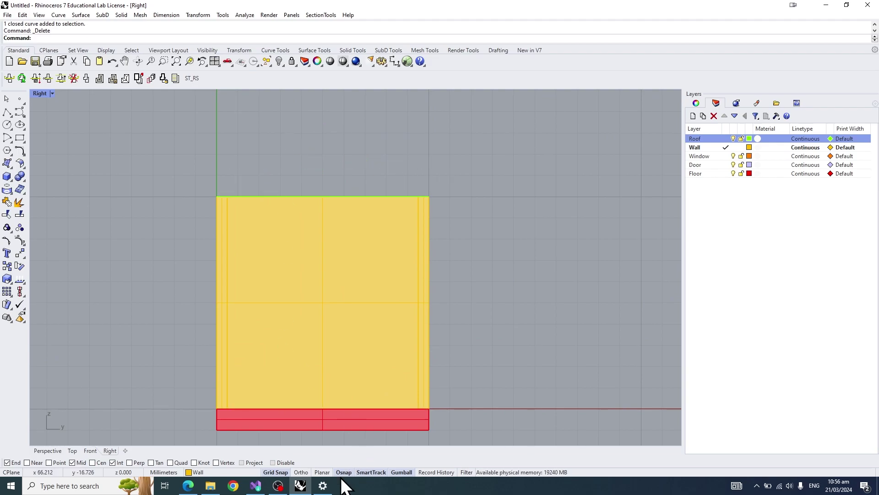
{"action": "left_click", "coordinate": [322, 472]}
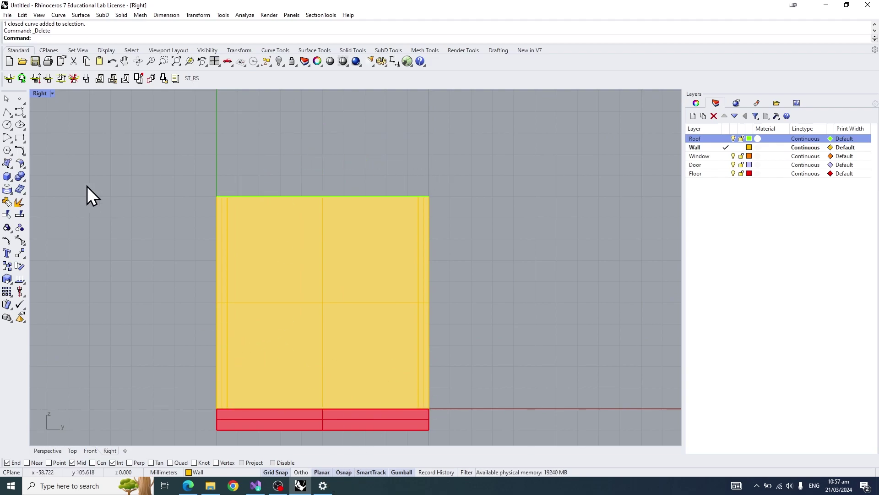
{"action": "right_click_drag", "start_coordinate": [251, 161], "coordinate": [272, 160]}
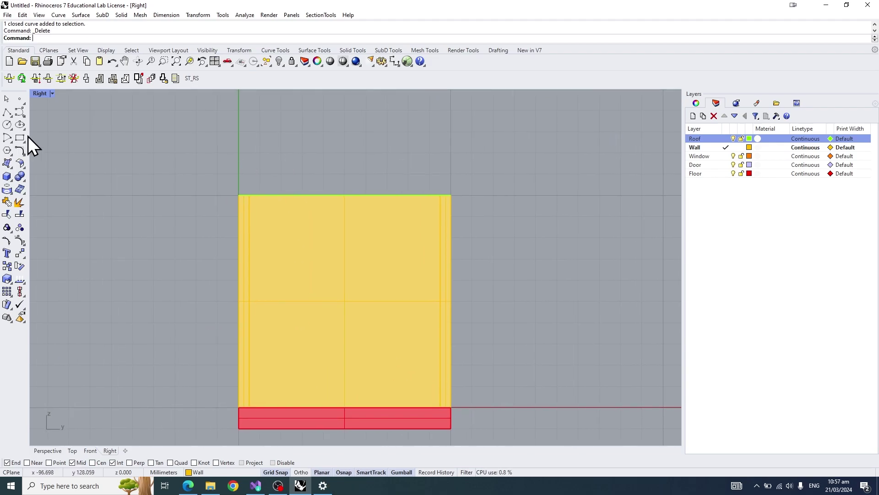
{"action": "left_click", "coordinate": [8, 112]}
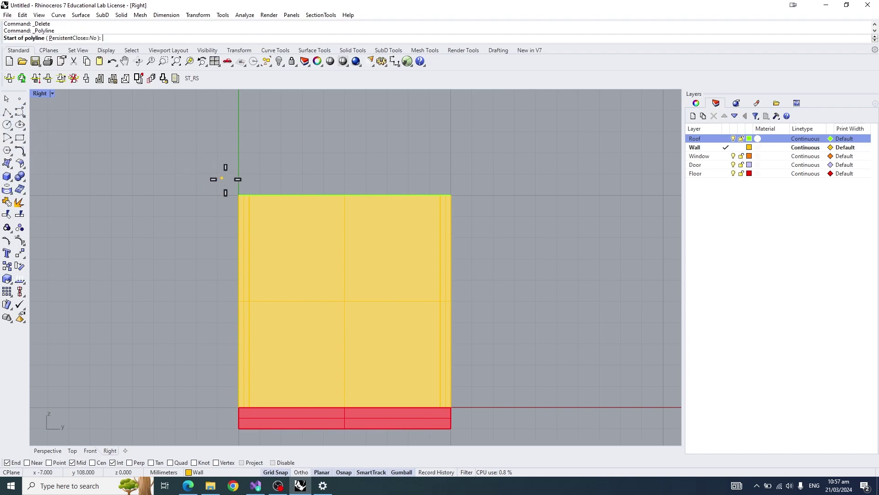
{"action": "left_click", "coordinate": [238, 195]}
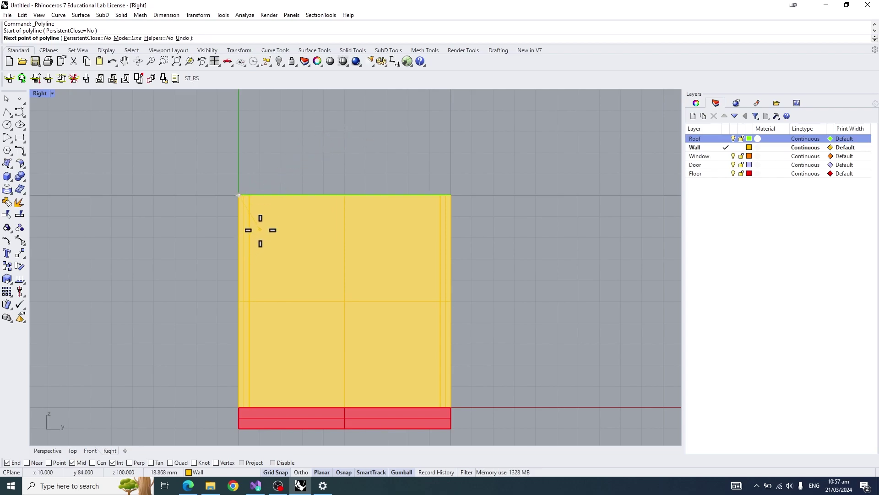
{"action": "key", "text": "F8"}
{"action": "right_click_drag", "start_coordinate": [259, 222], "coordinate": [310, 246], "text": "ctrl+shift"}
{"action": "key", "text": "Escape"}
{"action": "left_click", "coordinate": [347, 256]}
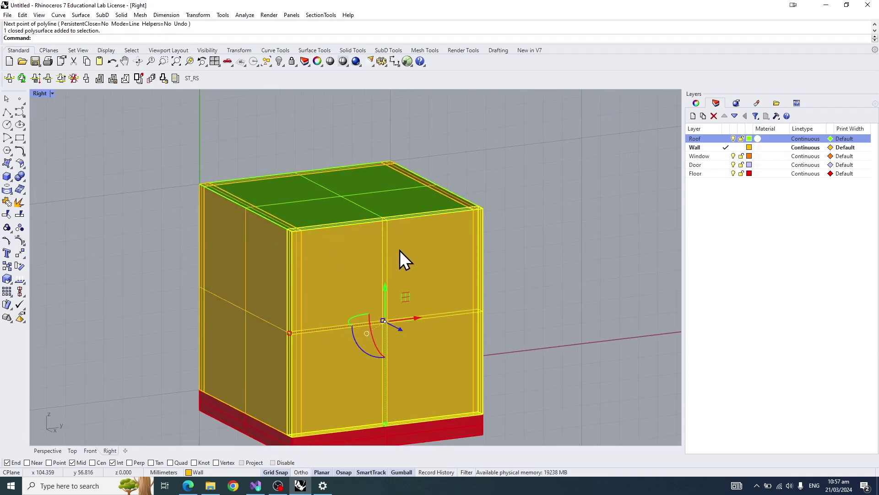
{"action": "key", "text": "Home"}
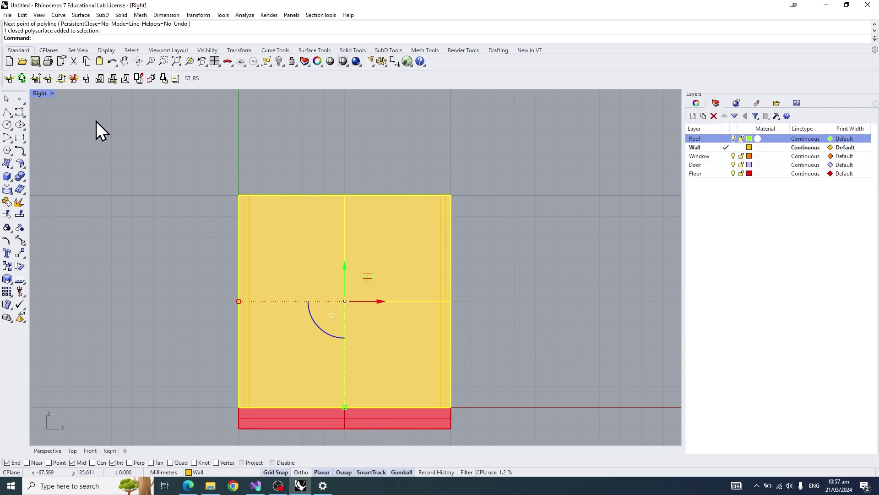
- Redraw the closed triangular gable polyline in the Right view from the wall's top corners, with a centred apex about 30 mm above
{"action": "left_click", "coordinate": [8, 112]}
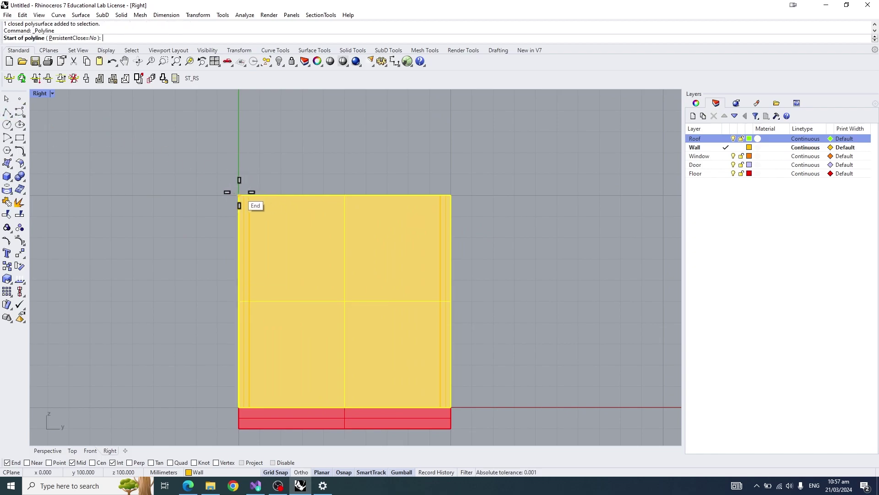
{"action": "left_click", "coordinate": [239, 195]}
{"action": "left_click", "coordinate": [451, 195]}
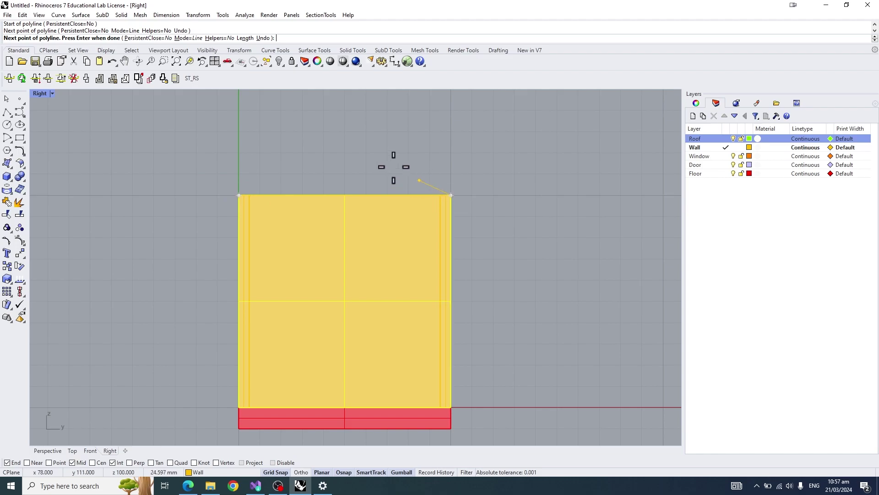
{"action": "scroll", "coordinate": [345, 133], "scroll_direction": "up", "scroll_amount": 1}
{"action": "left_click", "coordinate": [345, 130]}
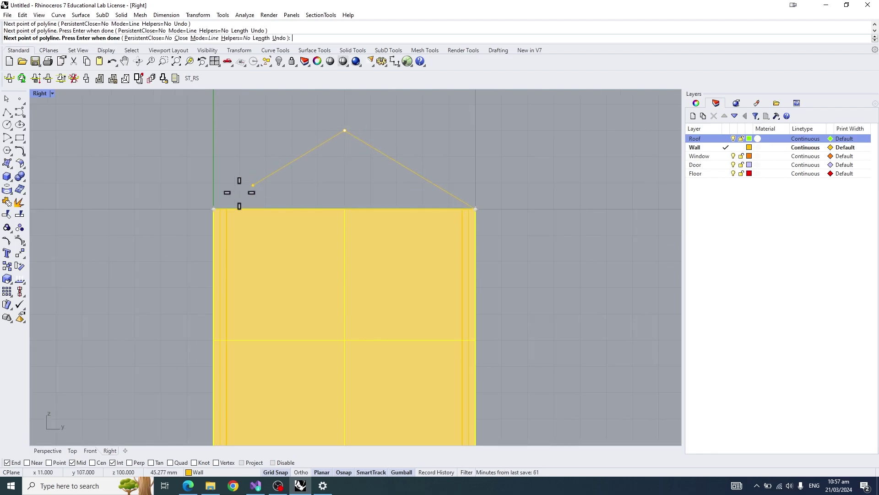
{"action": "left_click", "coordinate": [215, 207]}
- Move the triangular gable polyline to the Roof layer and make Roof the current layer
{"action": "right_click_drag", "start_coordinate": [311, 180], "coordinate": [441, 197], "text": "ctrl+shift"}
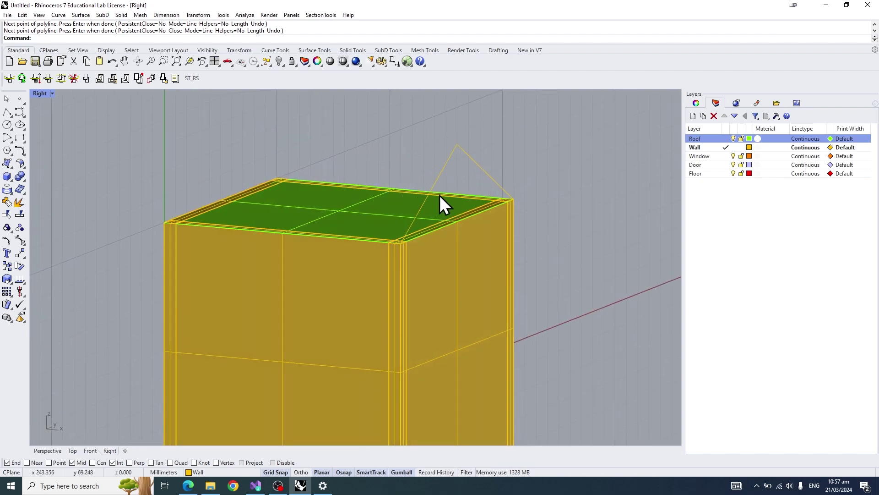
{"action": "left_click", "coordinate": [454, 271]}
{"action": "left_click", "coordinate": [539, 178]}
{"action": "left_click", "coordinate": [483, 245]}
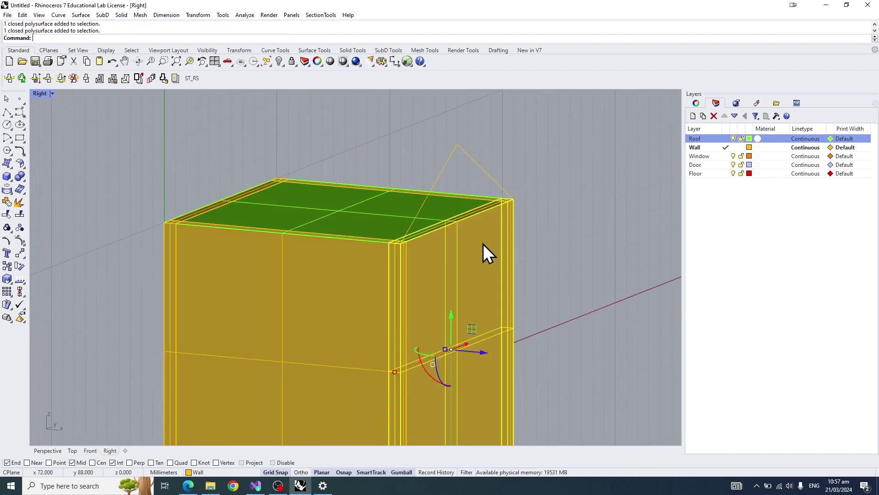
{"action": "left_click", "coordinate": [546, 211]}
{"action": "left_click", "coordinate": [486, 172]}
{"action": "right_click_drag", "start_coordinate": [542, 141], "coordinate": [453, 126], "text": "ctrl+shift"}
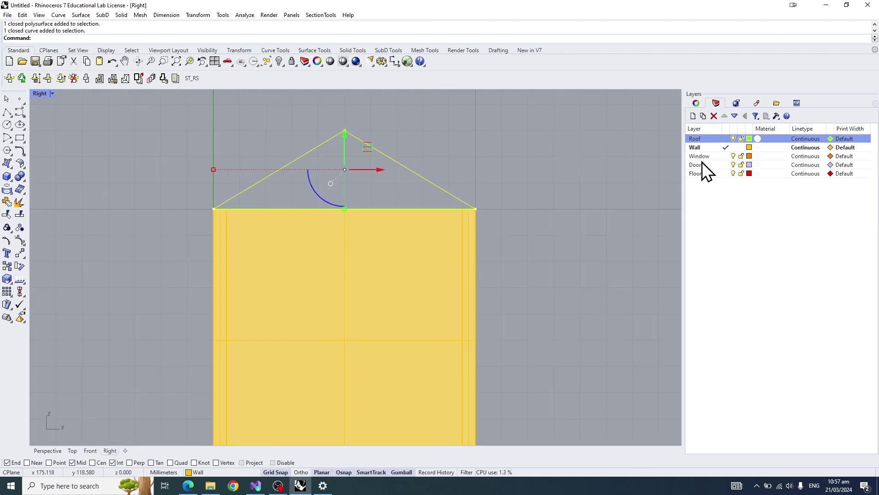
{"action": "right_click", "coordinate": [718, 139]}
{"action": "left_click", "coordinate": [756, 298]}
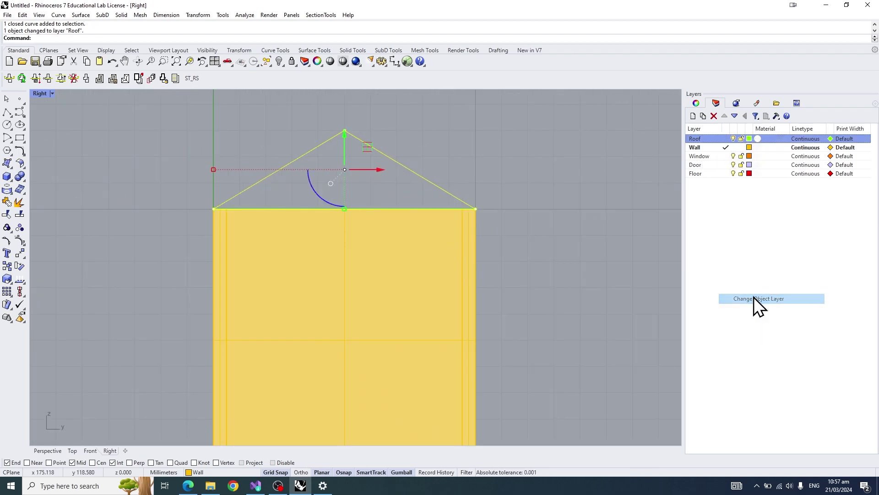
{"action": "left_click", "coordinate": [722, 137]}
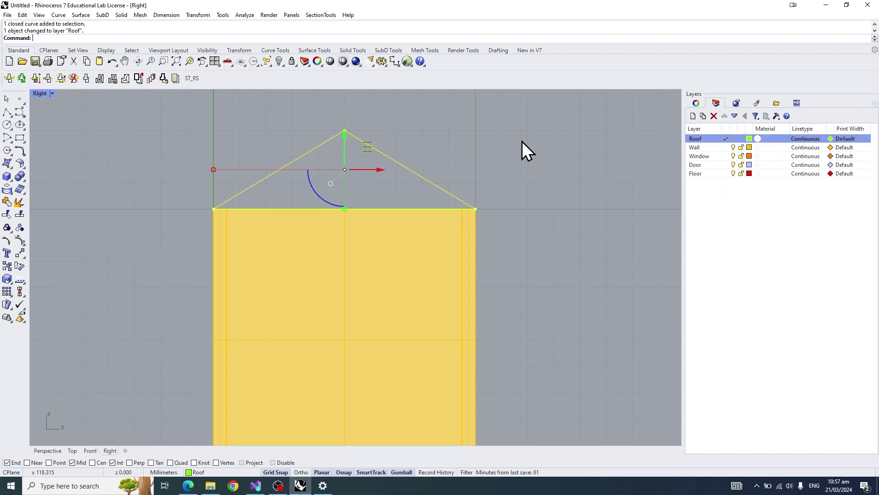
{"action": "left_click", "coordinate": [506, 141]}
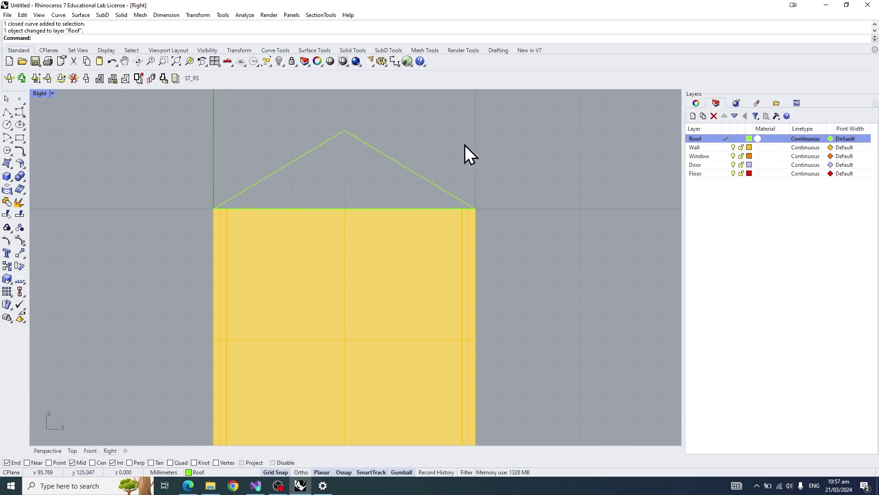
- Fill the gable triangle with a surface using PlanarSrf and switch to the Perspective view
{"action": "left_click", "coordinate": [367, 166]}
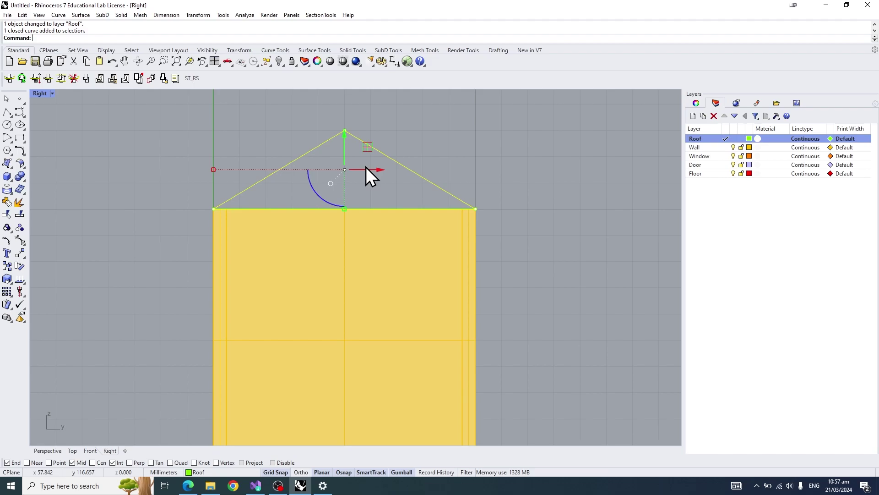
{"action": "type", "text": "PlanarSrf"}
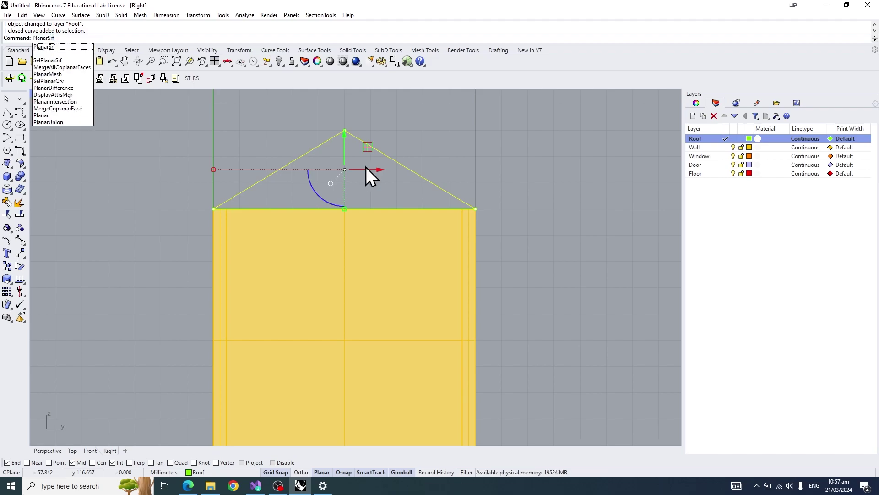
{"action": "key", "text": "Return"}
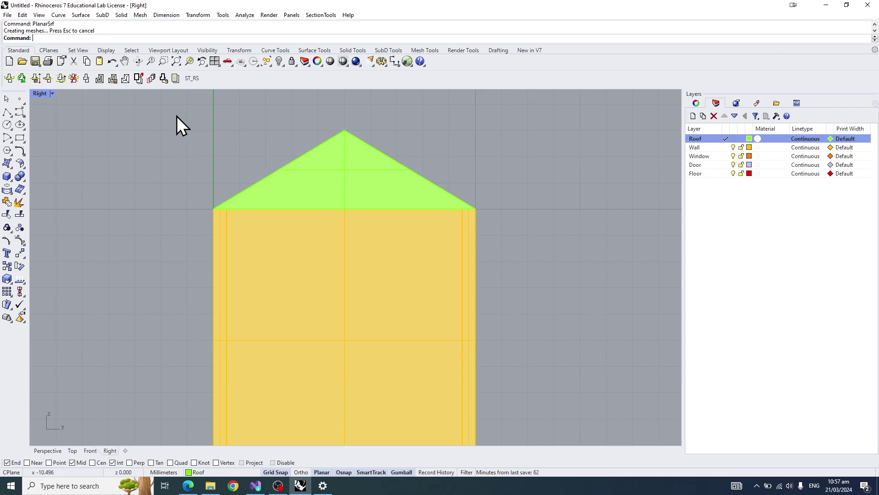
{"action": "double_click", "coordinate": [41, 92]}
{"action": "double_click", "coordinate": [390, 95]}
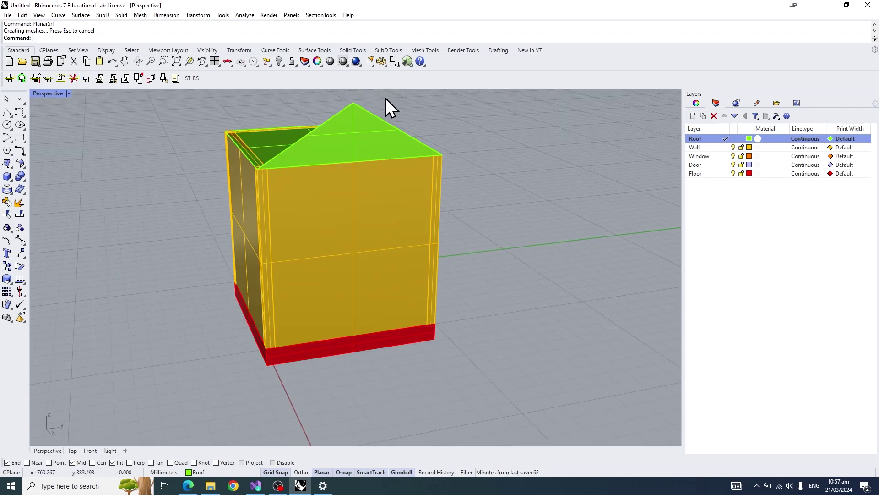
{"action": "right_click_drag", "start_coordinate": [387, 99], "coordinate": [441, 202]}
{"action": "left_click", "coordinate": [408, 197]}
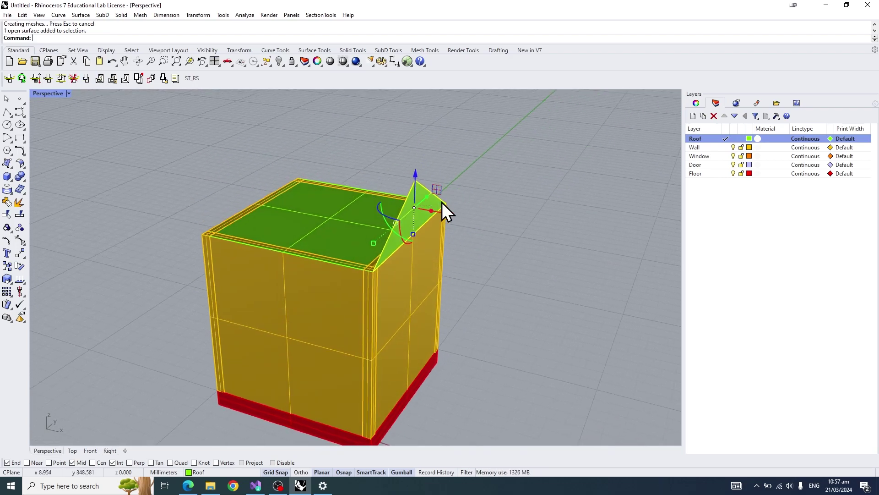
{"action": "type", "text": "Eztr"}
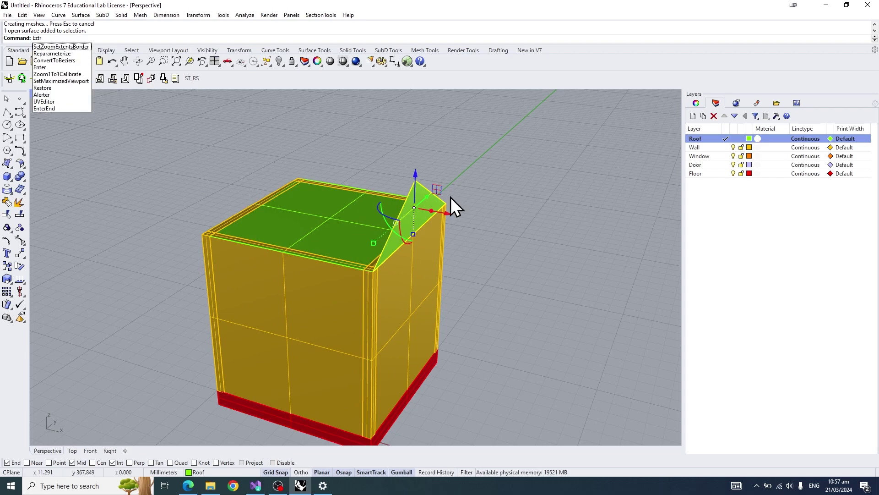
{"action": "key", "text": "BackSpace"}
{"action": "key", "text": "BackSpace"}
{"action": "key", "text": "BackSpace"}
{"action": "type", "text": "xtrudeSrf"}
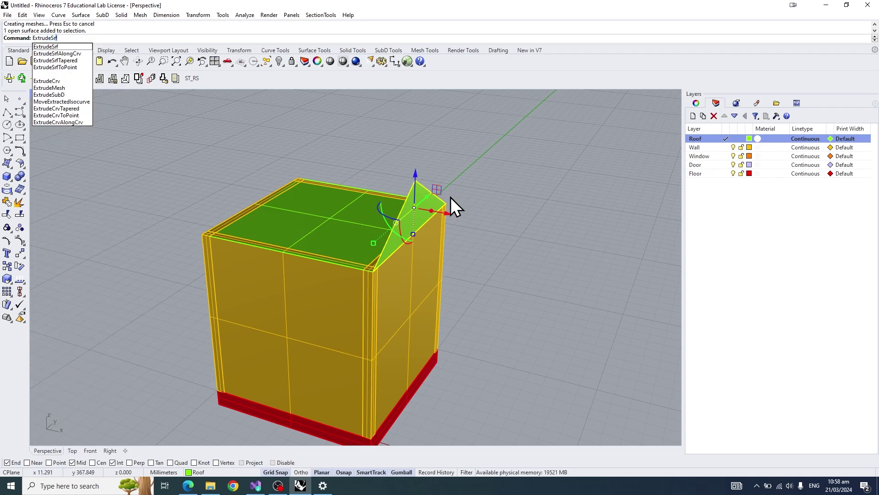
{"action": "key", "text": "Escape"}
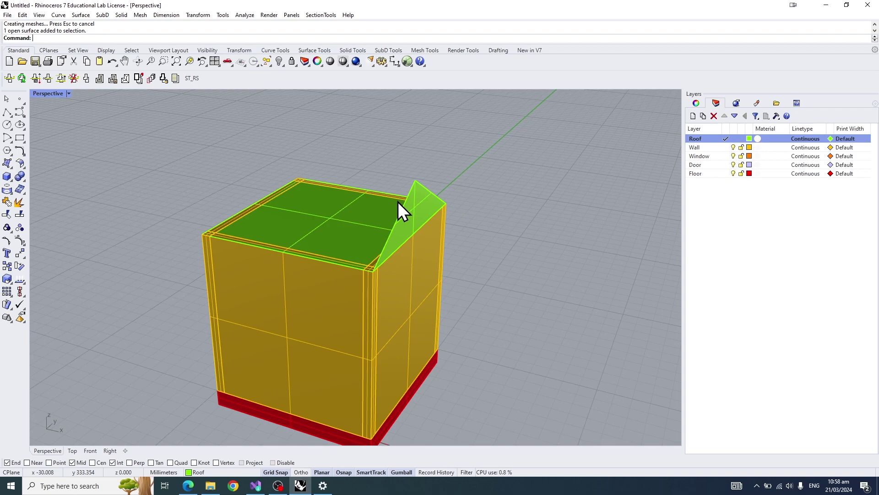
- Extrude the gable triangle surface 100 mm into a solid across the walls with ExtrudeSrf, ending at the opposite wall's top corner
{"action": "type", "text": "ExtrudeSrf"}
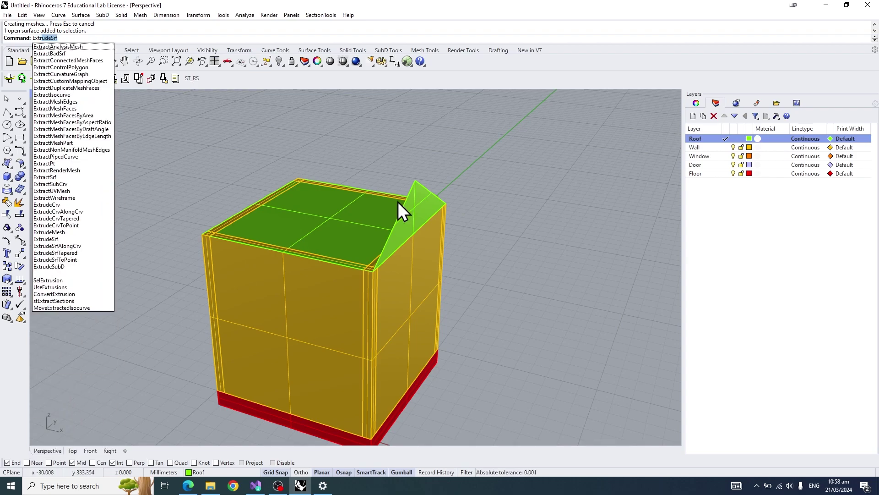
{"action": "key", "text": "Return"}
{"action": "right_click_drag", "start_coordinate": [397, 201], "coordinate": [394, 183]}
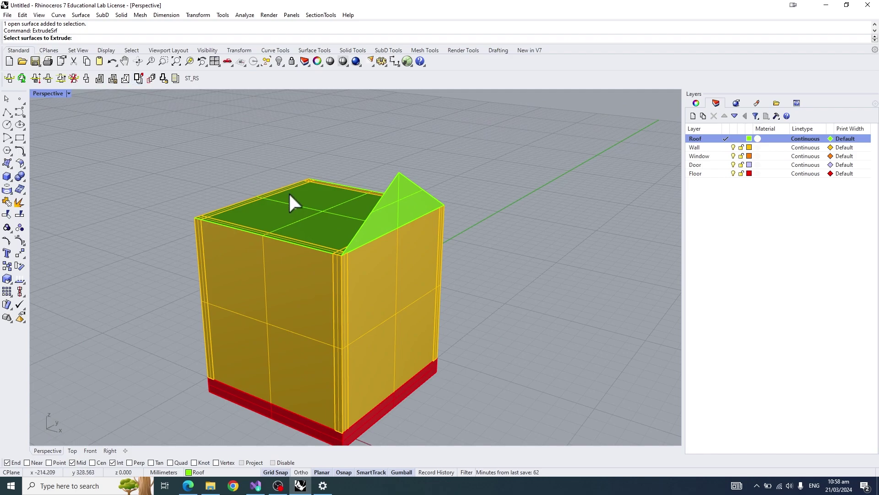
{"action": "left_click", "coordinate": [414, 199]}
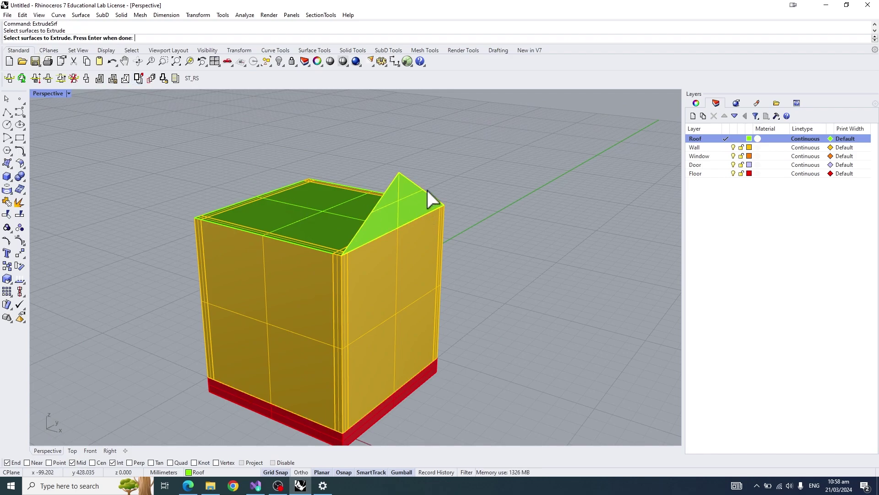
{"action": "key", "text": "Return"}
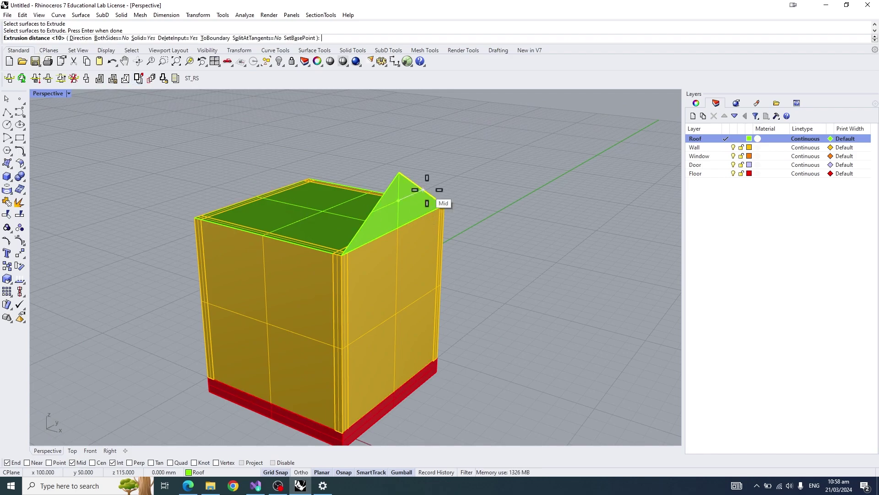
{"action": "right_click_drag", "start_coordinate": [386, 197], "coordinate": [285, 204]}
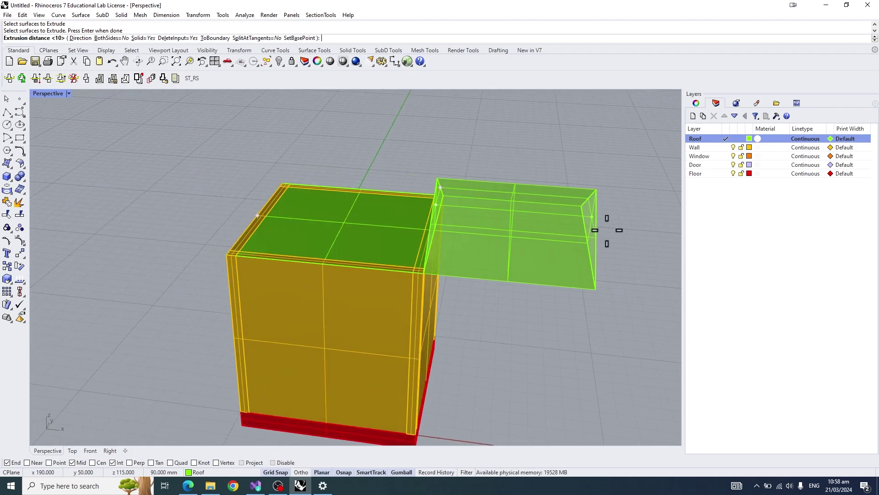
{"action": "scroll", "coordinate": [257, 216], "scroll_direction": "up", "scroll_amount": 3}
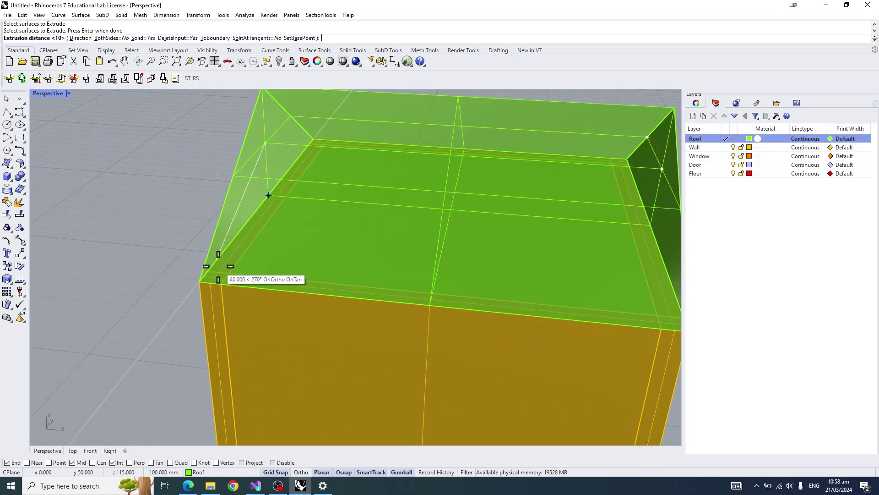
{"action": "right_click_drag", "start_coordinate": [210, 263], "coordinate": [341, 306]}
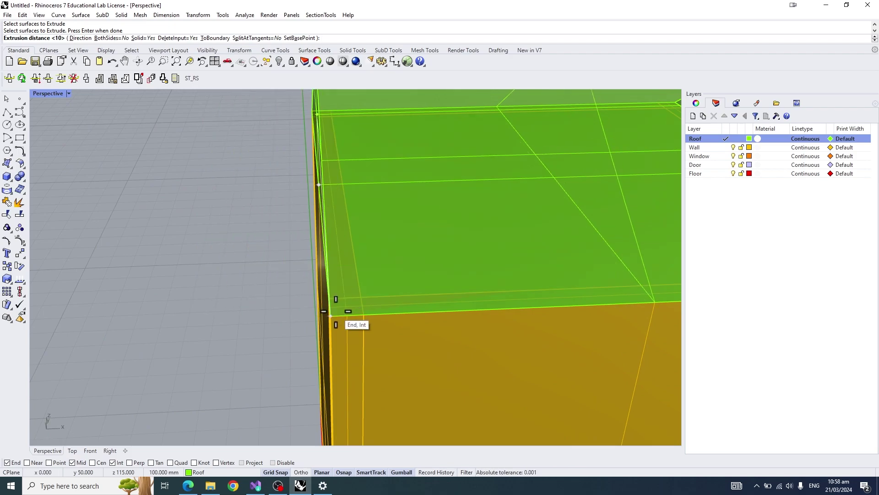
{"action": "left_click", "coordinate": [330, 306]}
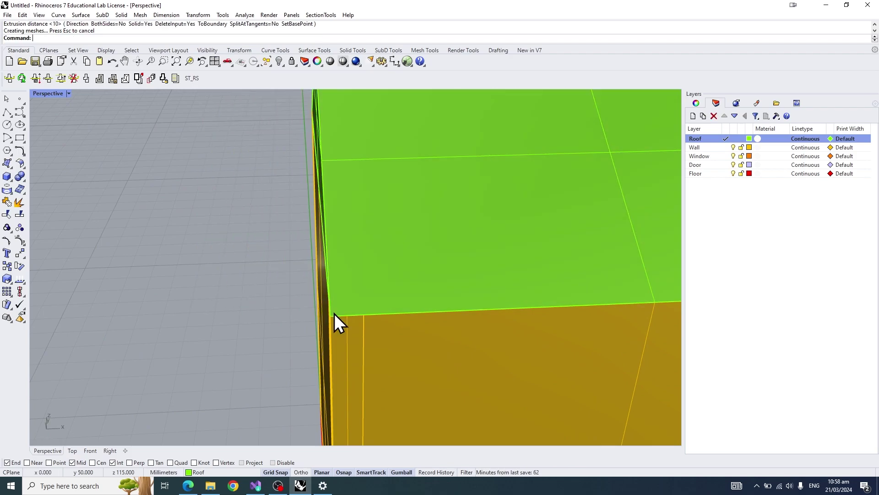
- Detach one sloped face of the roof solid with ExtractSrf, with Copy set to No
{"action": "scroll", "coordinate": [334, 313], "scroll_direction": "down", "scroll_amount": 5}
{"action": "right_click_drag", "start_coordinate": [397, 247], "coordinate": [454, 178]}
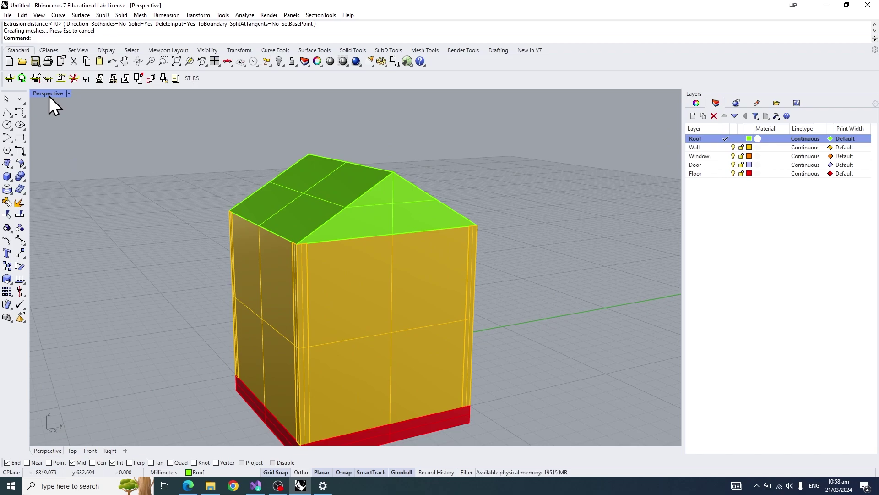
{"action": "double_click", "coordinate": [49, 96]}
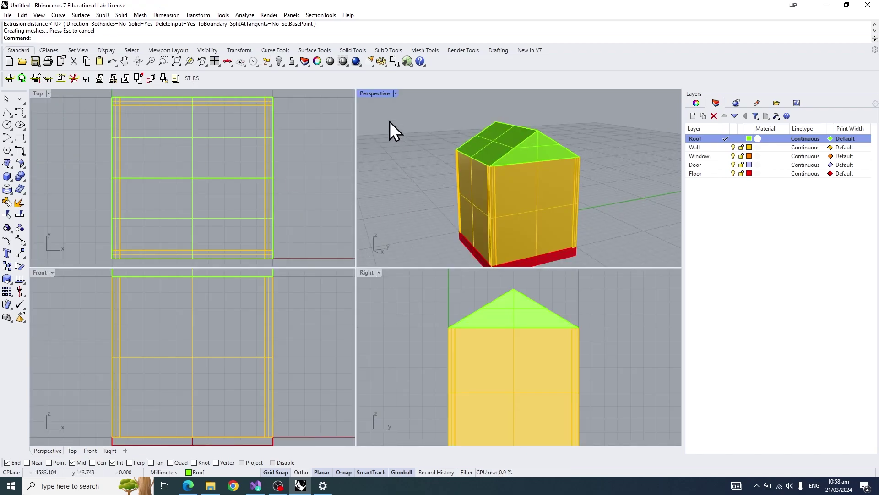
{"action": "double_click", "coordinate": [372, 96]}
{"action": "right_click_drag", "start_coordinate": [408, 137], "coordinate": [323, 157]}
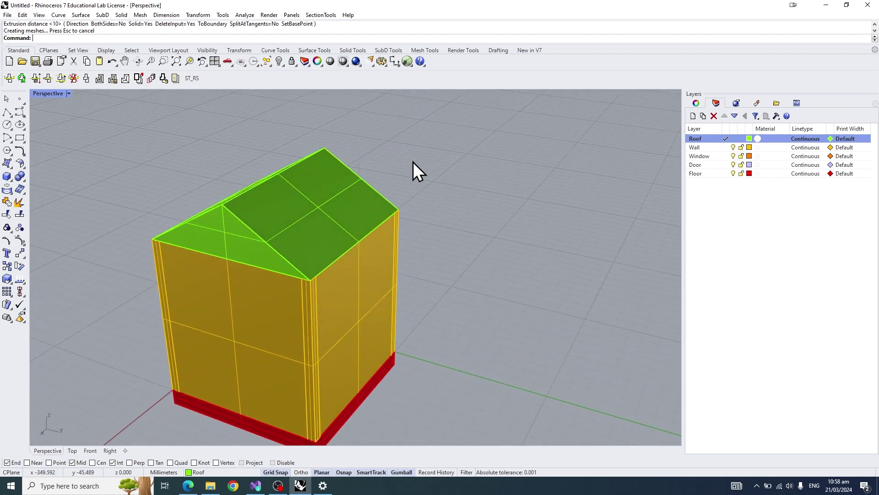
{"action": "key", "text": "Up"}
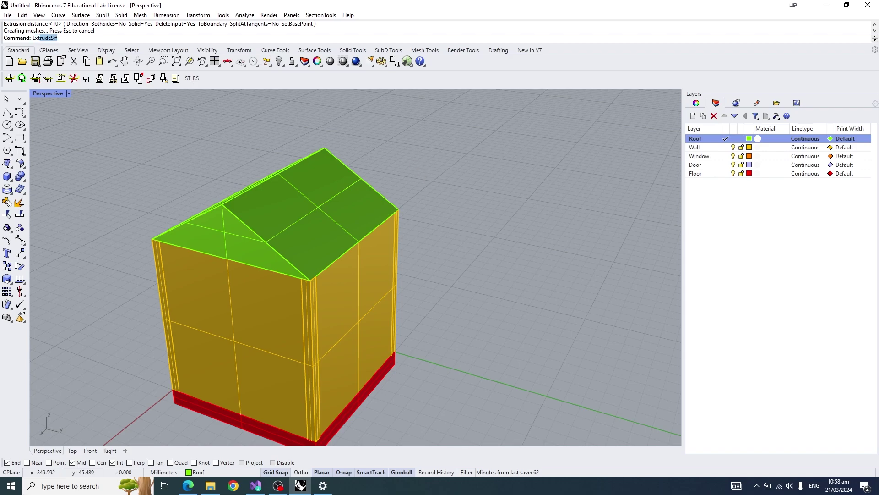
{"action": "type", "text": "ractSrf"}
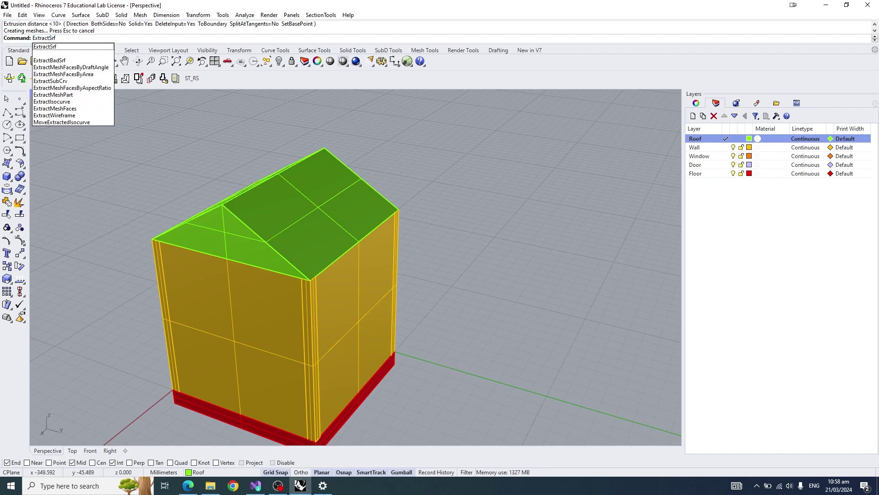
{"action": "key", "text": "Return"}
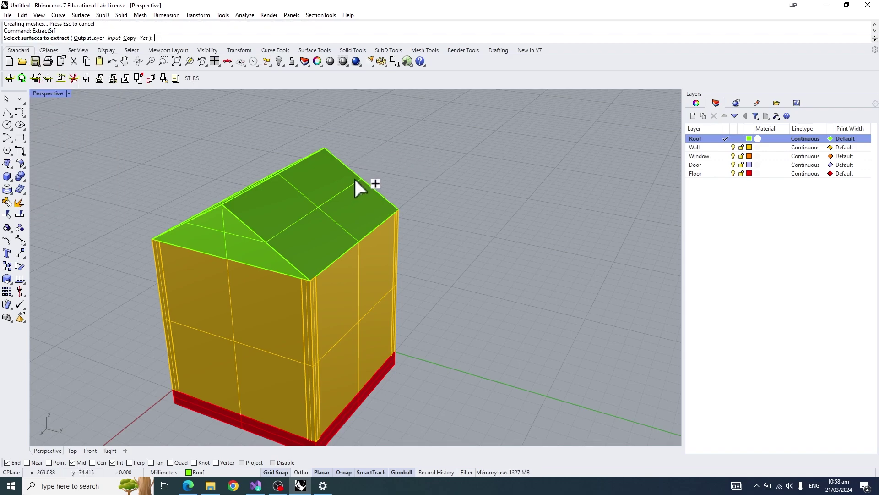
{"action": "right_click_drag", "start_coordinate": [290, 164], "coordinate": [304, 157]}
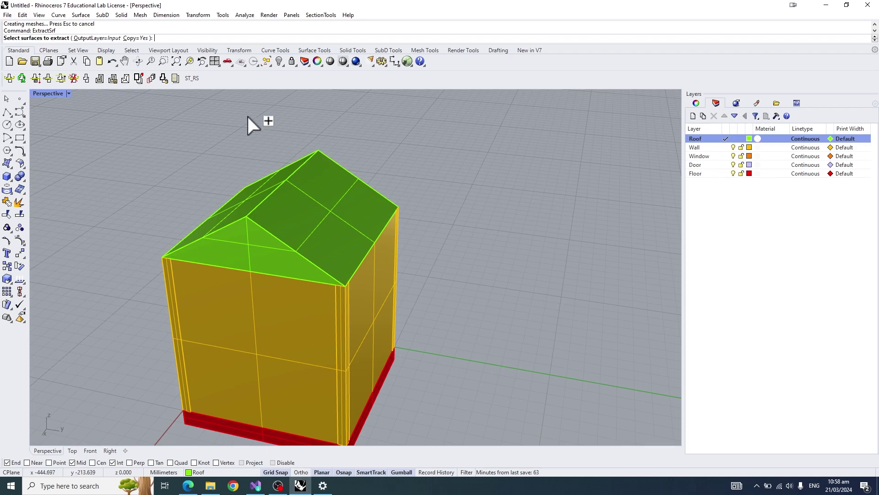
{"action": "left_click", "coordinate": [142, 40]}
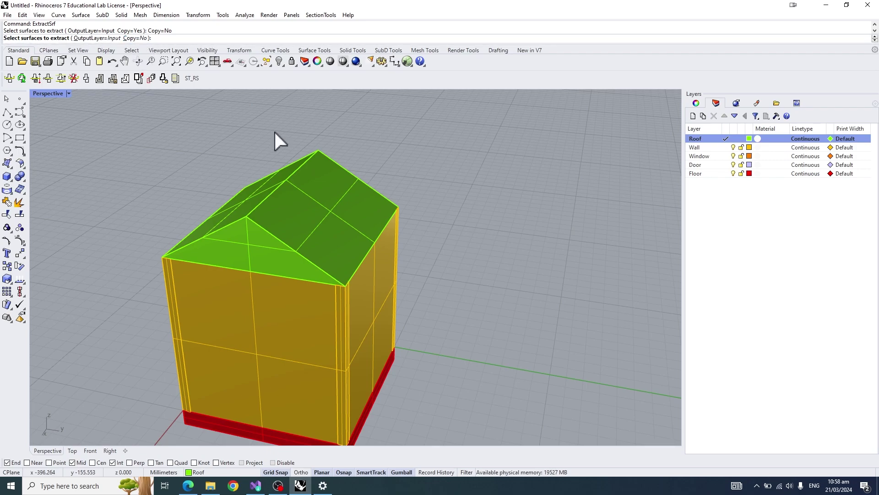
{"action": "left_click", "coordinate": [343, 201]}
{"action": "key", "text": "Return"}
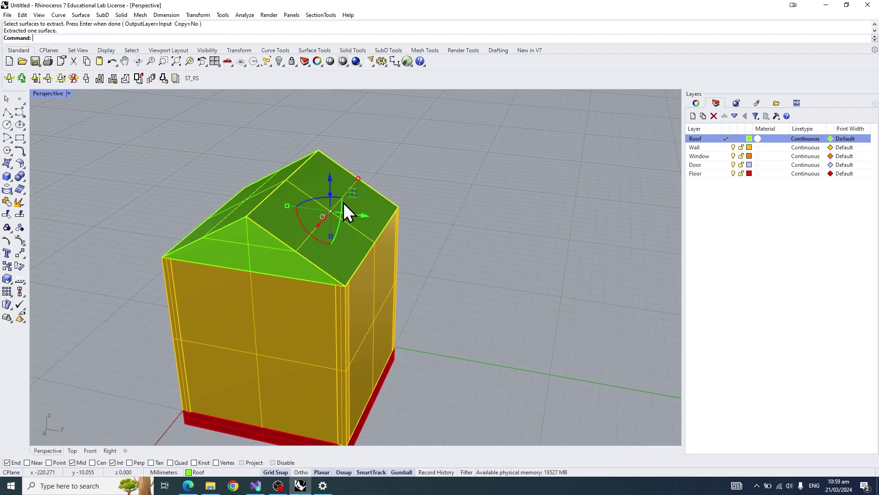
- Move the detached slope away from the roof to inspect the opening and undo both the move and the extraction
{"action": "left_click_drag", "start_coordinate": [355, 213], "coordinate": [502, 233]}
{"action": "mouse_move", "coordinate": [342, 158]}
{"action": "right_mouse_down"}
{"action": "mouse_move", "coordinate": [330, 137]}
{"action": "mouse_move", "coordinate": [397, 151]}
{"action": "mouse_move", "coordinate": [328, 165]}
{"action": "right_mouse_up"}
{"action": "left_click", "coordinate": [348, 146]}
{"action": "scroll", "coordinate": [346, 168], "scroll_direction": "up", "scroll_amount": 5}
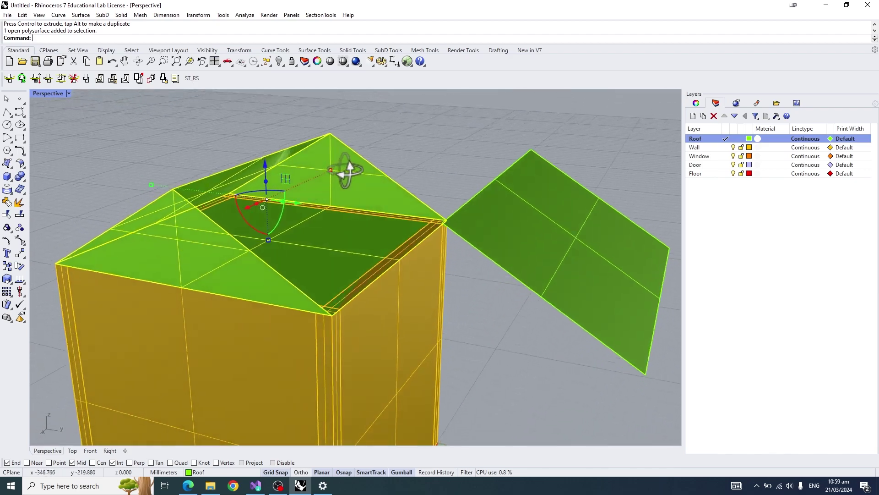
{"action": "key", "text": "ctrl+z"}
{"action": "key", "text": "Escape"}
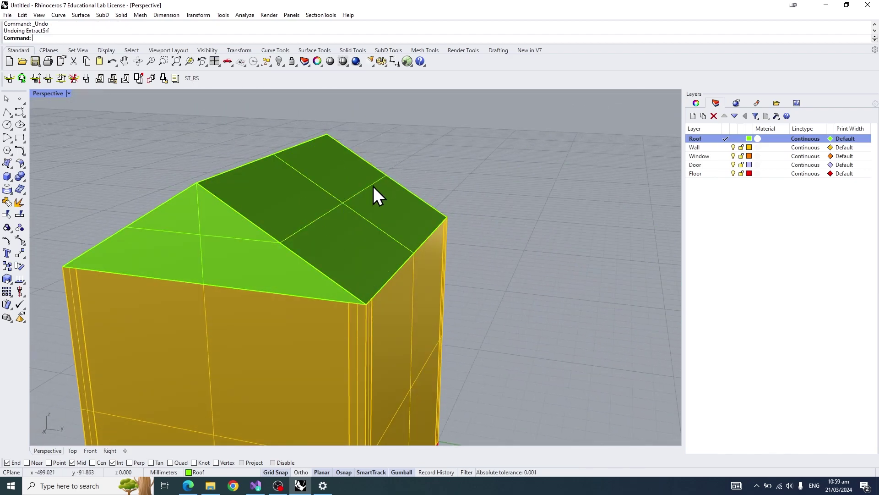
- Extract a duplicate of the roof's sloped face with ExtractSrf, with Copy set to Yes
{"action": "key", "text": "Return"}
{"action": "left_click", "coordinate": [137, 38]}
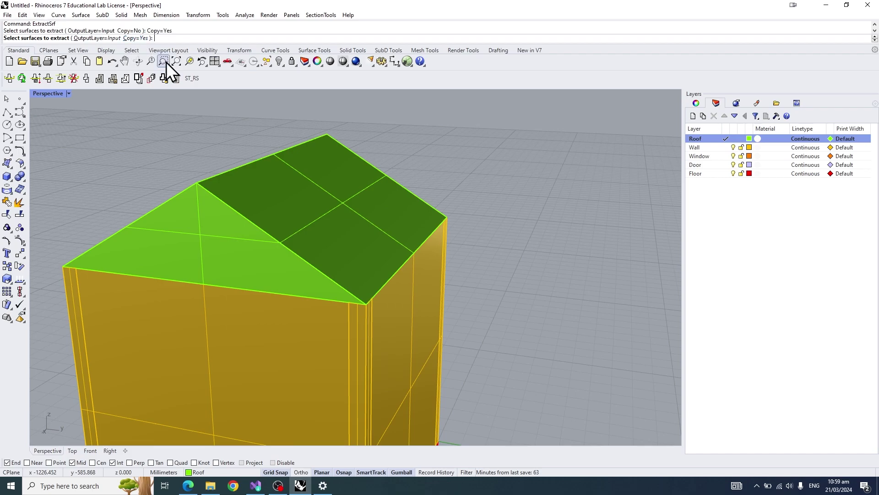
{"action": "right_click_drag", "start_coordinate": [293, 133], "coordinate": [306, 153]}
{"action": "left_click", "coordinate": [324, 194]}
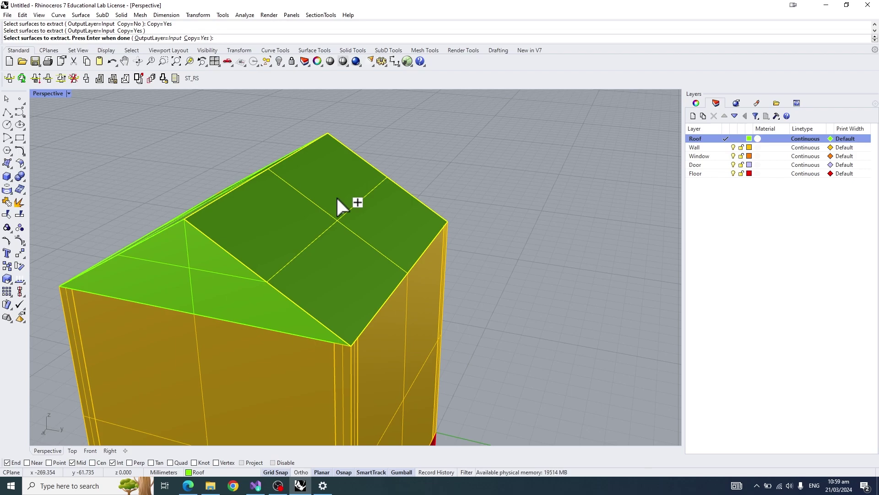
{"action": "key", "text": "Return"}
- Move the duplicated slope surface away from the roof to inspect it and undo the move
{"action": "right_click_drag", "start_coordinate": [337, 198], "coordinate": [355, 196]}
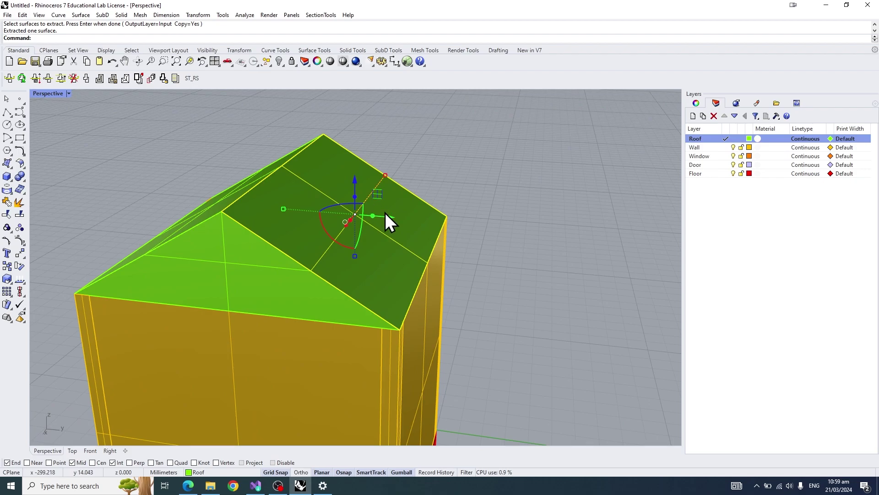
{"action": "left_click_drag", "start_coordinate": [389, 222], "coordinate": [494, 153]}
{"action": "right_click_drag", "start_coordinate": [495, 154], "coordinate": [435, 161]}
{"action": "left_click", "coordinate": [488, 136]}
{"action": "key", "text": "ctrl+z"}
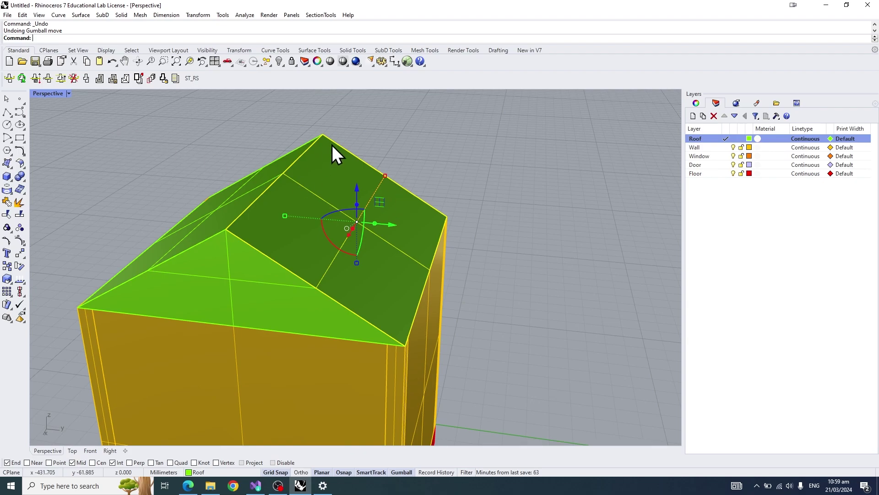
{"action": "right_click_drag", "start_coordinate": [336, 151], "coordinate": [357, 158]}
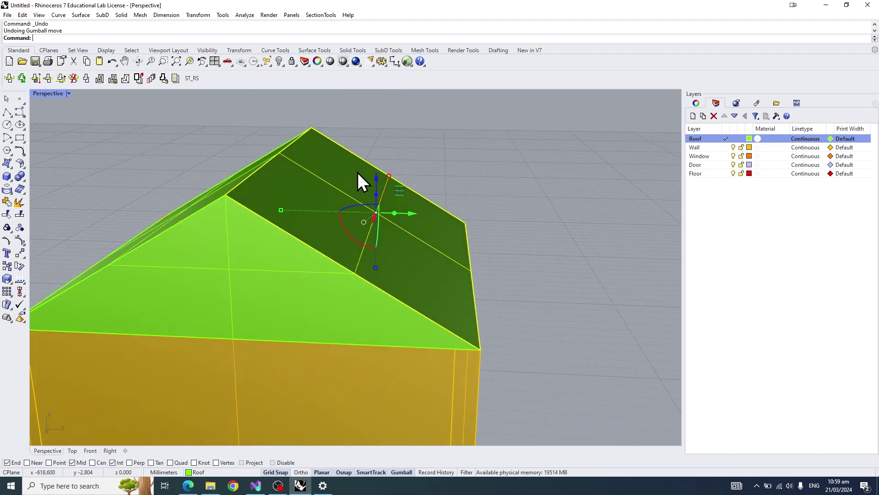
{"action": "type", "text": "Ext"}
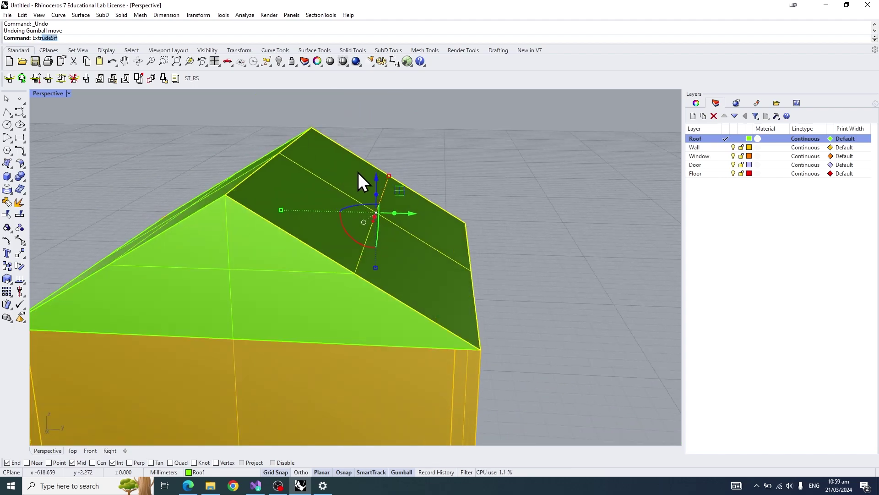
{"action": "type", "text": "rudeSrf"}
{"action": "key", "text": "Return"}
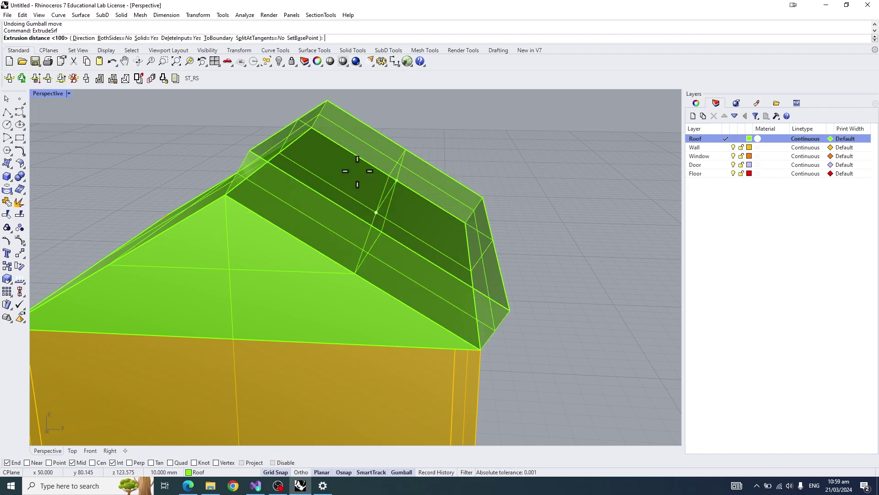
{"action": "key", "text": "Escape"}
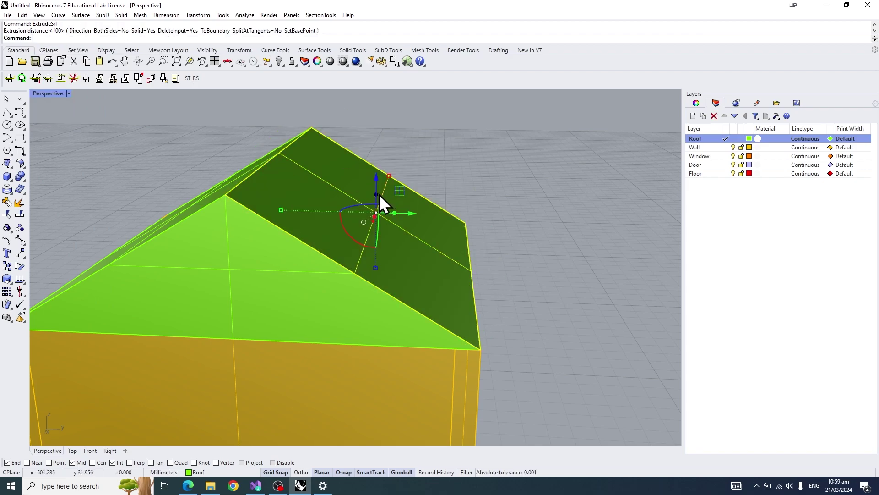
- Thicken the duplicated slope surface into a solid slab by extruding it vertically with the gumball
{"action": "right_click_drag", "start_coordinate": [367, 191], "coordinate": [298, 171]}
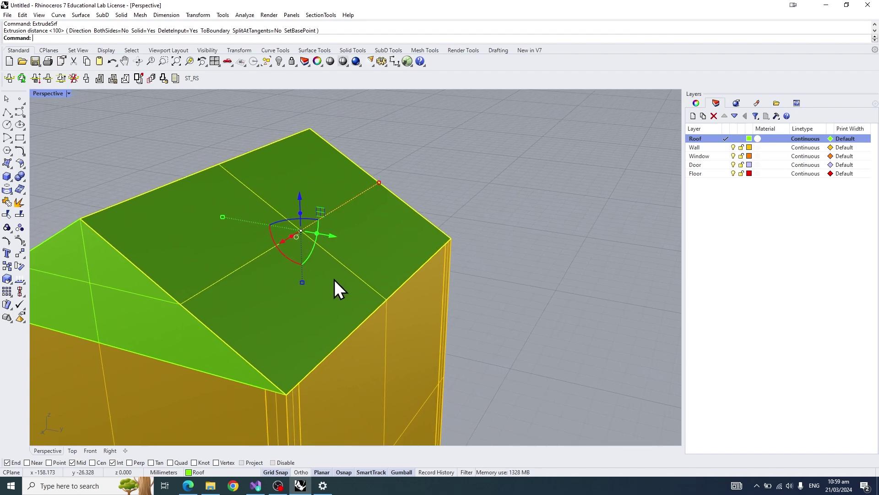
{"action": "right_click_drag", "start_coordinate": [334, 280], "coordinate": [364, 260]}
{"action": "scroll", "coordinate": [357, 250], "scroll_direction": "up", "scroll_amount": 2}
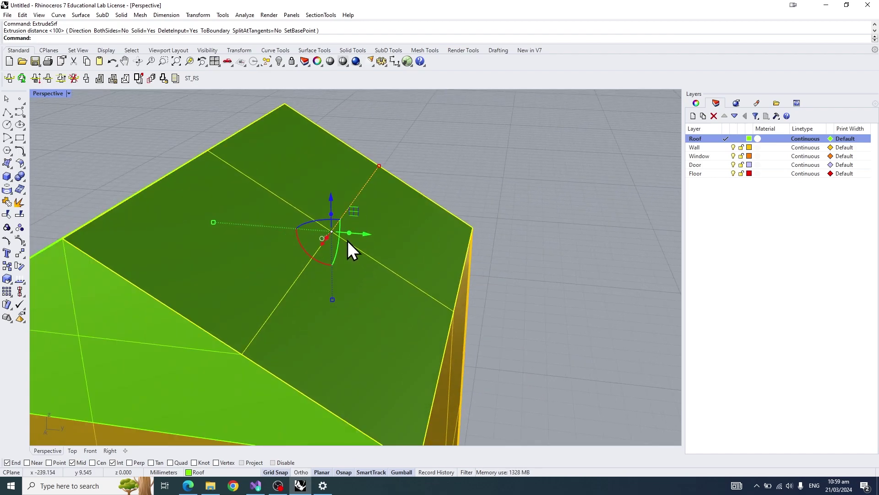
{"action": "scroll", "coordinate": [355, 246], "scroll_direction": "up", "scroll_amount": 1}
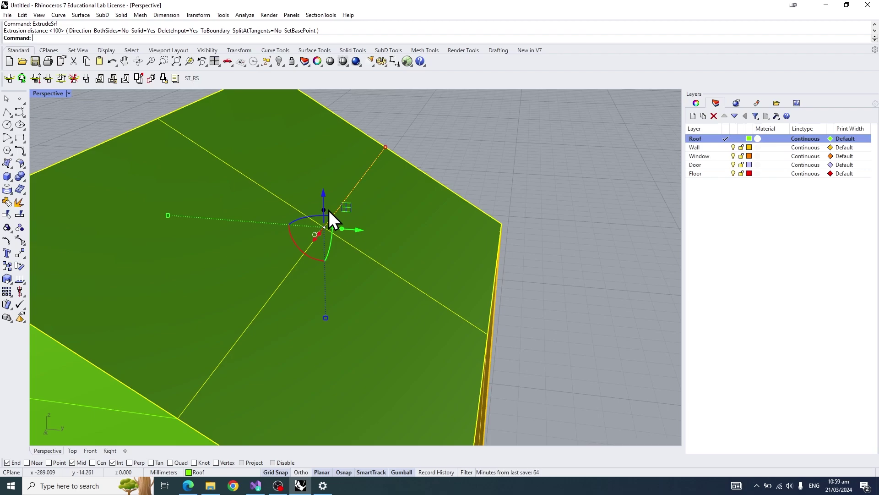
{"action": "scroll", "coordinate": [328, 210], "scroll_direction": "down", "scroll_amount": 5}
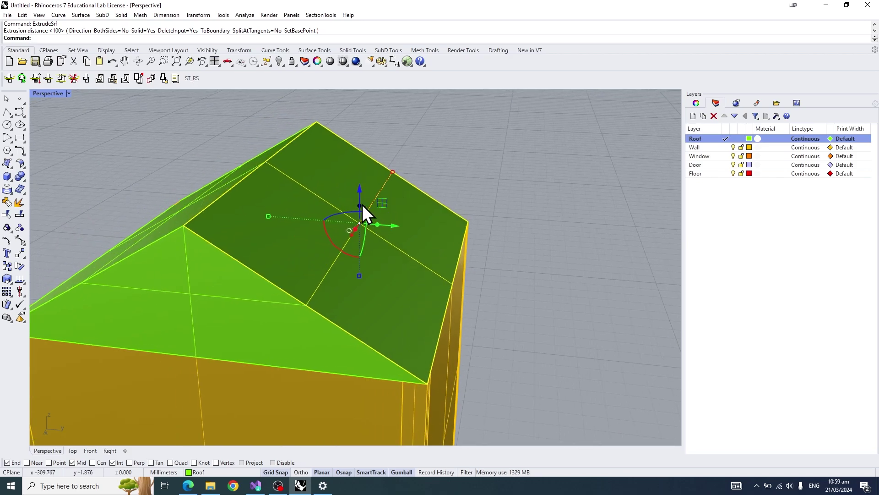
{"action": "left_click", "coordinate": [362, 205]}
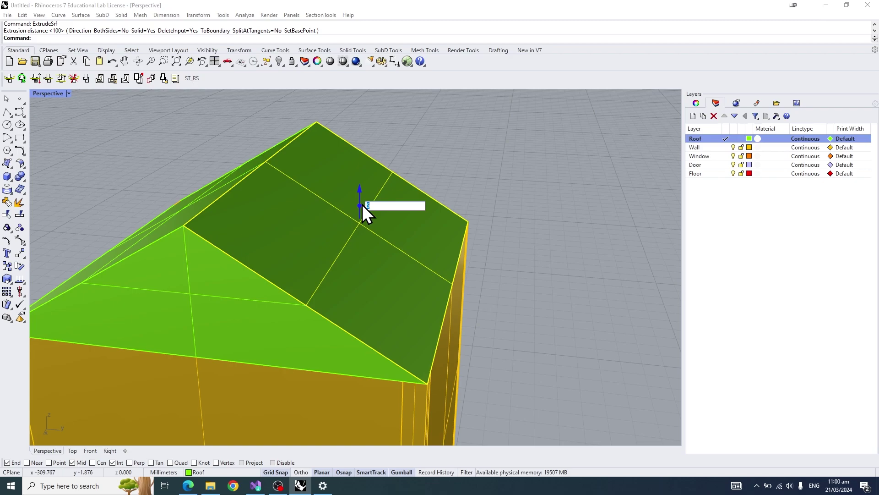
{"action": "key", "text": "Return"}
{"action": "right_click_drag", "start_coordinate": [362, 204], "coordinate": [399, 187]}
{"action": "left_click", "coordinate": [377, 202]}
{"action": "key", "text": "Escape"}
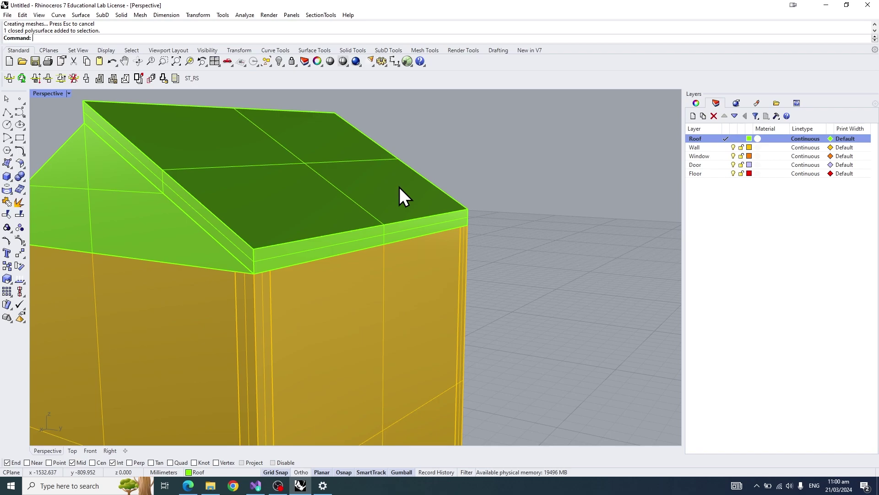
{"action": "left_click", "coordinate": [380, 234], "text": "ctrl+shift"}
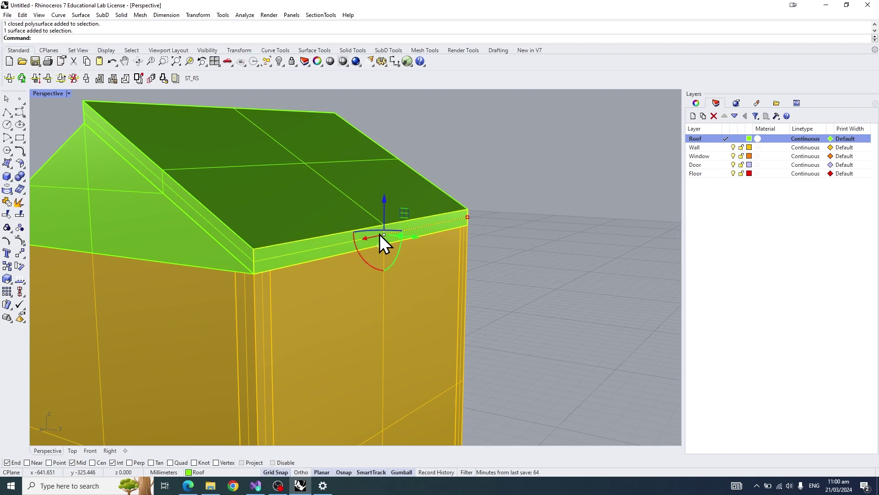
{"action": "right_click_drag", "start_coordinate": [380, 235], "coordinate": [427, 249]}
{"action": "left_click", "coordinate": [397, 246], "text": "ctrl+shift"}
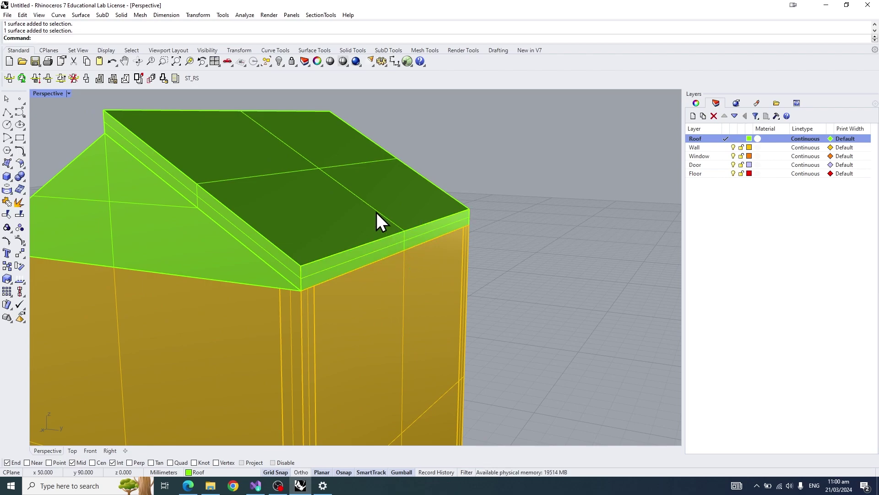
{"action": "left_click", "coordinate": [364, 202]}
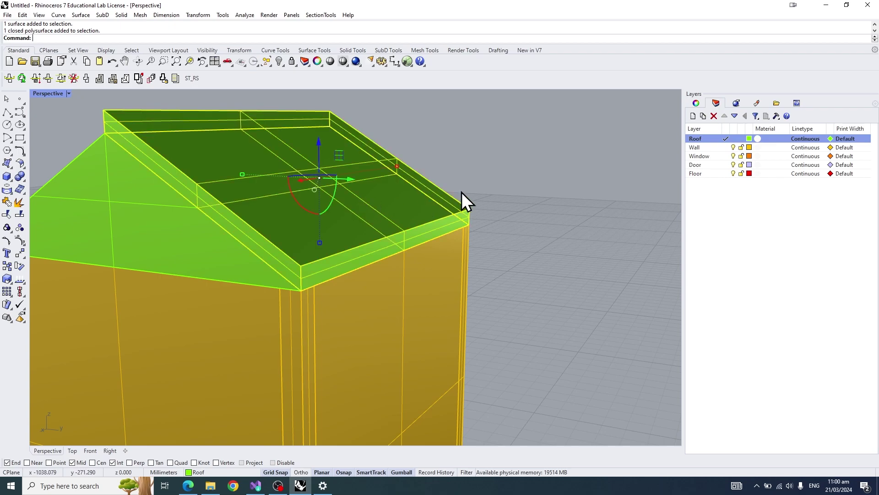
{"action": "left_click", "coordinate": [482, 192]}
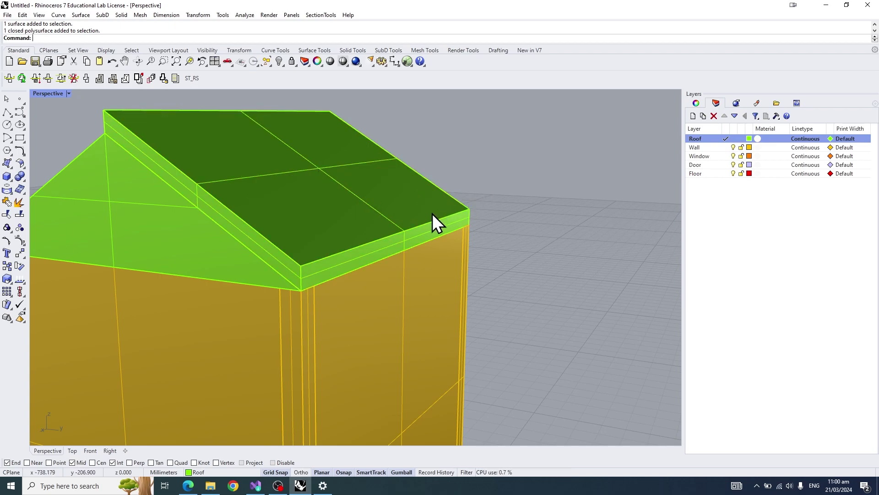
- Select only the vertical end face of the roof slab at the eave and show the roof in a maximized Right view
{"action": "left_click", "coordinate": [405, 237]}
{"action": "left_click_drag", "start_coordinate": [405, 237], "coordinate": [459, 234]}
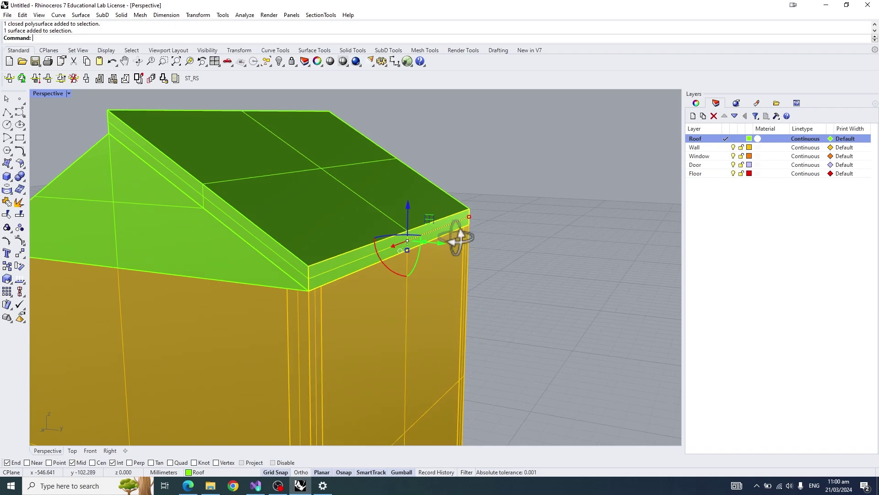
{"action": "right_click_drag", "start_coordinate": [458, 234], "coordinate": [412, 211]}
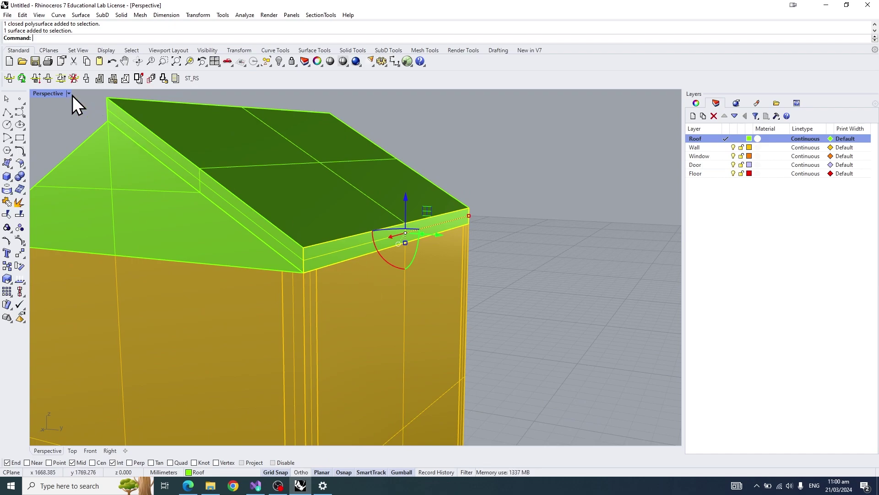
{"action": "double_click", "coordinate": [51, 93]}
{"action": "double_click", "coordinate": [368, 274]}
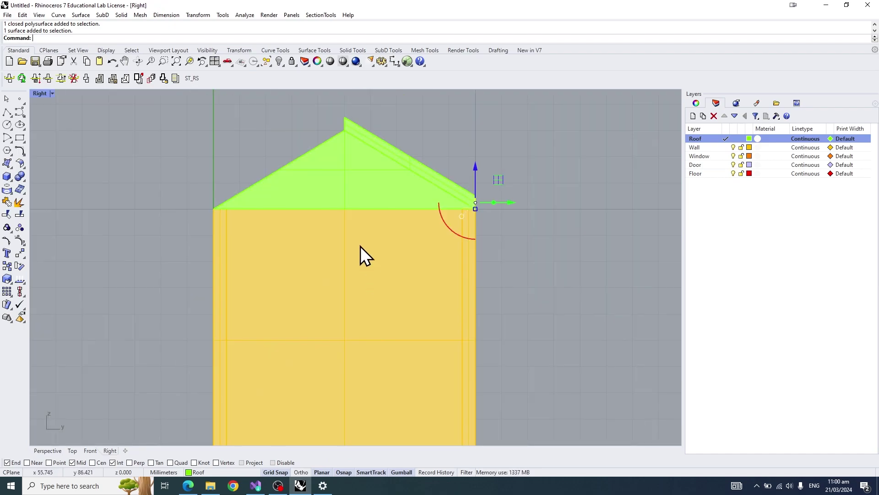
{"action": "right_click_drag", "start_coordinate": [403, 173], "coordinate": [344, 212]}
{"action": "scroll", "coordinate": [343, 212], "scroll_direction": "up", "scroll_amount": 2}
{"action": "right_click_drag", "start_coordinate": [391, 190], "coordinate": [375, 194]}
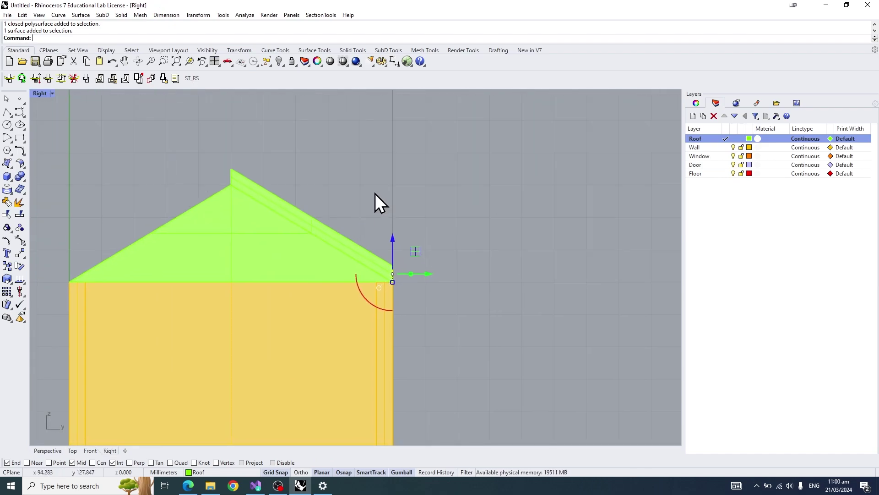
- Extrude the eave face 10 mm with ExtrudeSrf, setting the direction along the slope from the slab's ridge corner to its upper eave corner
{"action": "type", "text": "ExtrudeSrf"}
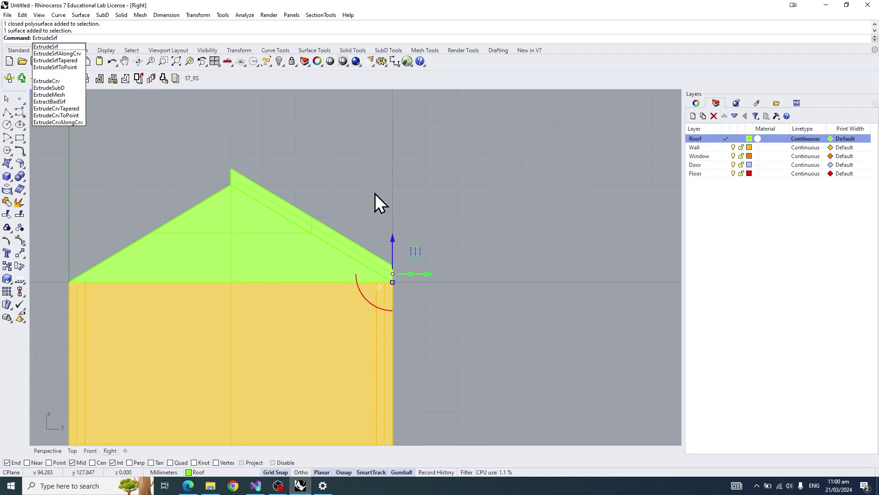
{"action": "key", "text": "Return"}
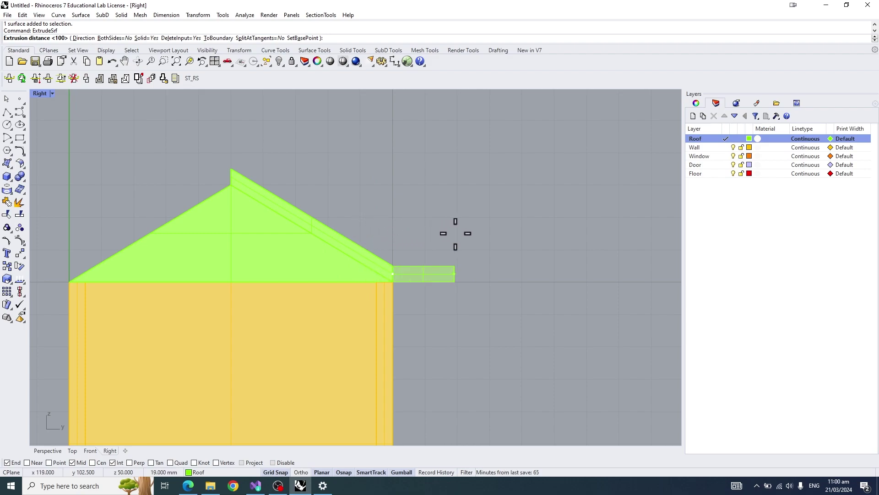
{"action": "left_click", "coordinate": [84, 38]}
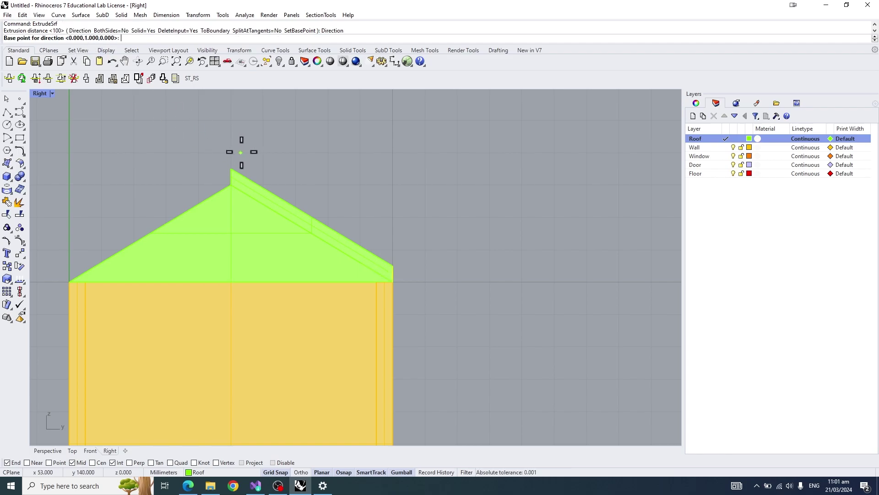
{"action": "scroll", "coordinate": [233, 158], "scroll_direction": "up", "scroll_amount": 1}
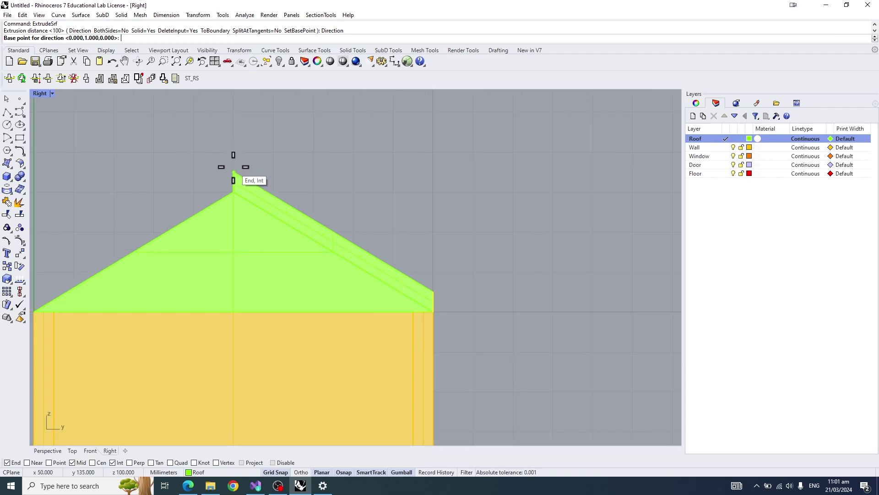
{"action": "left_click", "coordinate": [233, 172]}
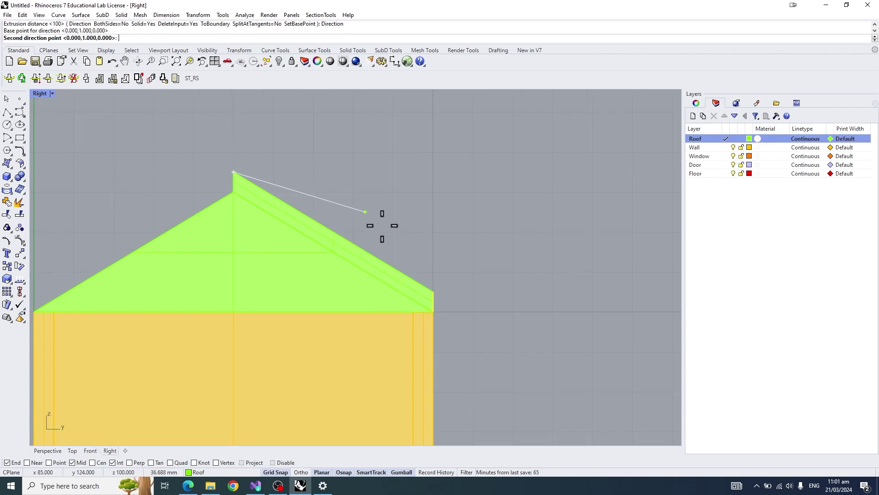
{"action": "left_click", "coordinate": [434, 290]}
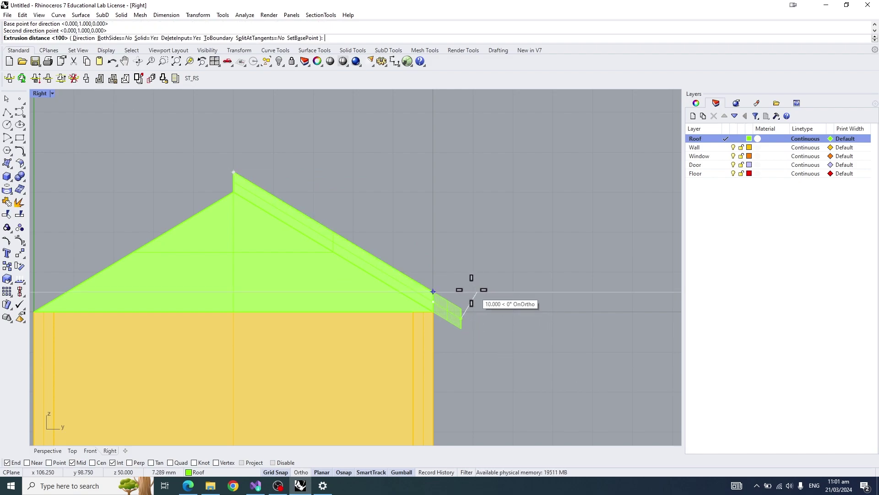
{"action": "scroll", "coordinate": [487, 304], "scroll_direction": "up", "scroll_amount": 3}
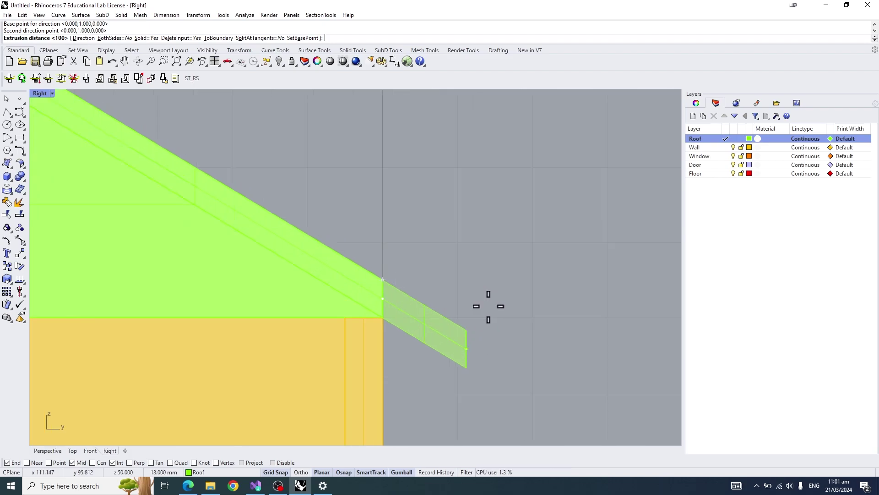
{"action": "scroll", "coordinate": [476, 311], "scroll_direction": "down", "scroll_amount": 3}
{"action": "scroll", "coordinate": [477, 311], "scroll_direction": "up", "scroll_amount": 3}
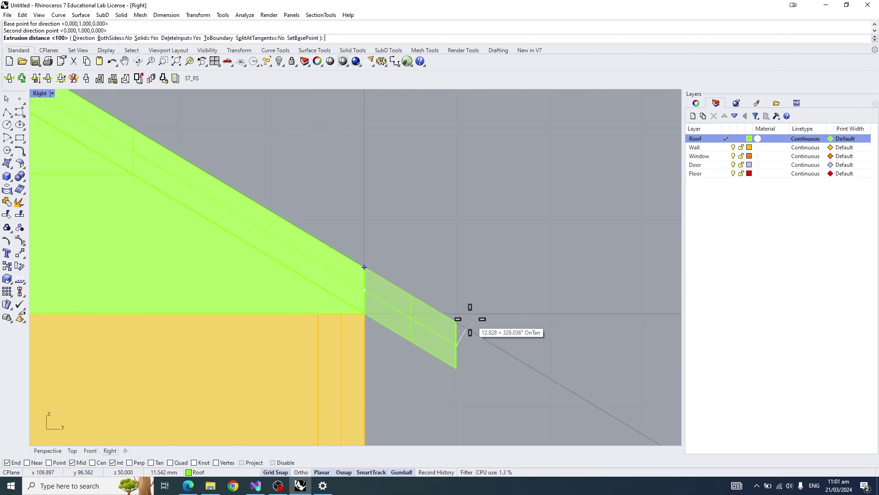
{"action": "scroll", "coordinate": [476, 324], "scroll_direction": "down", "scroll_amount": 2}
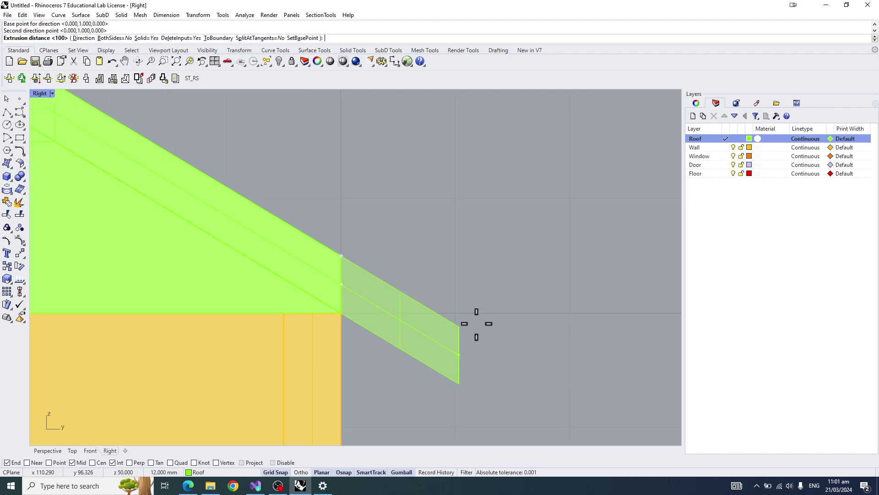
{"action": "scroll", "coordinate": [465, 316], "scroll_direction": "down", "scroll_amount": 2}
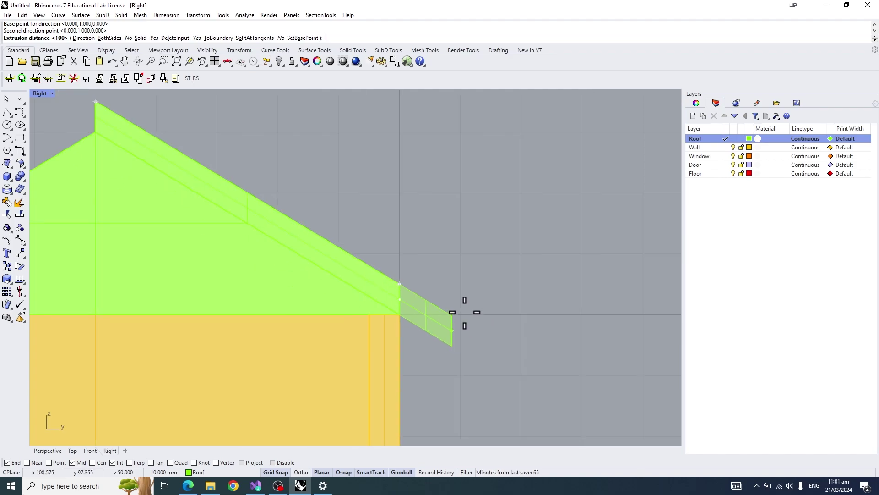
{"action": "right_click_drag", "start_coordinate": [464, 311], "coordinate": [379, 307]}
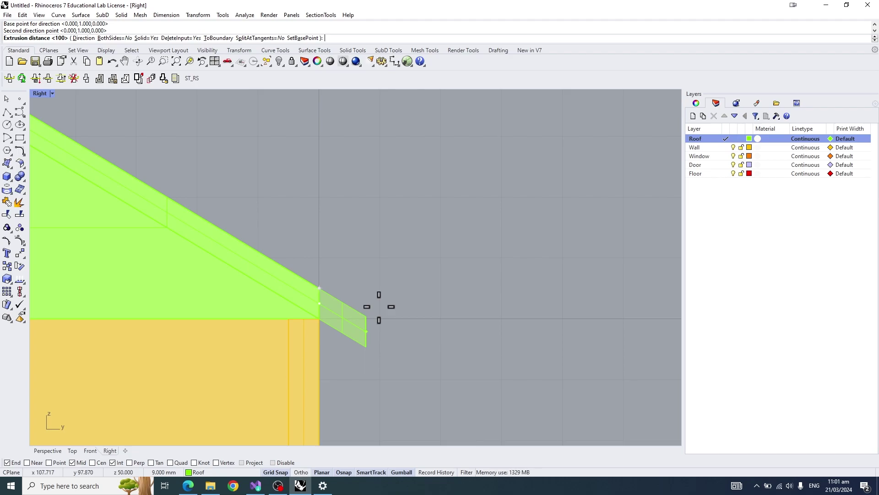
{"action": "type", "text": "10"}
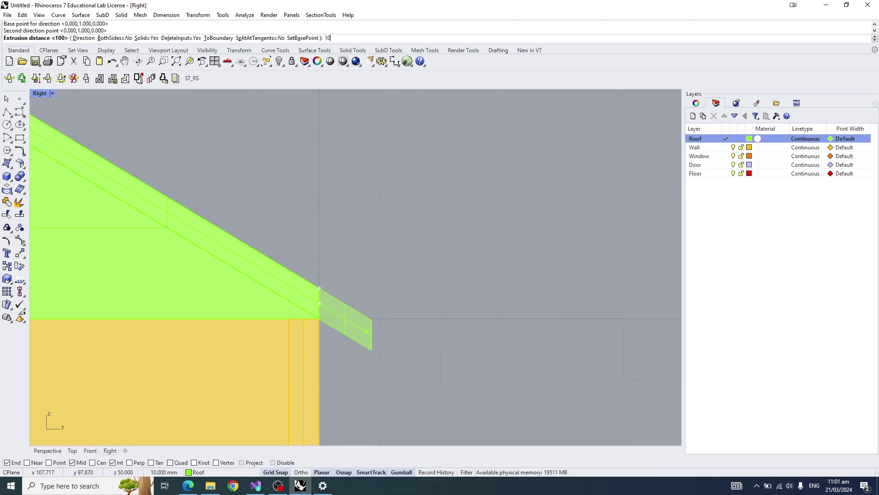
{"action": "key", "text": "Return"}
- Inspect the roof slab and its eave overhang from several angles, ending in the maximized Perspective view
{"action": "right_click_drag", "start_coordinate": [408, 210], "coordinate": [374, 230], "text": "ctrl+shift"}
{"action": "left_click", "coordinate": [340, 244]}
{"action": "key", "text": "Home"}
{"action": "key", "text": "Home"}
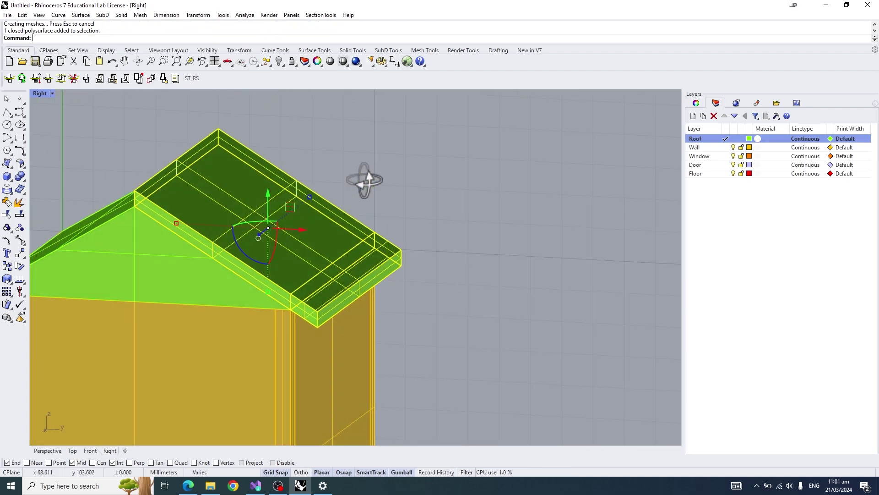
{"action": "double_click", "coordinate": [39, 94]}
{"action": "double_click", "coordinate": [374, 93]}
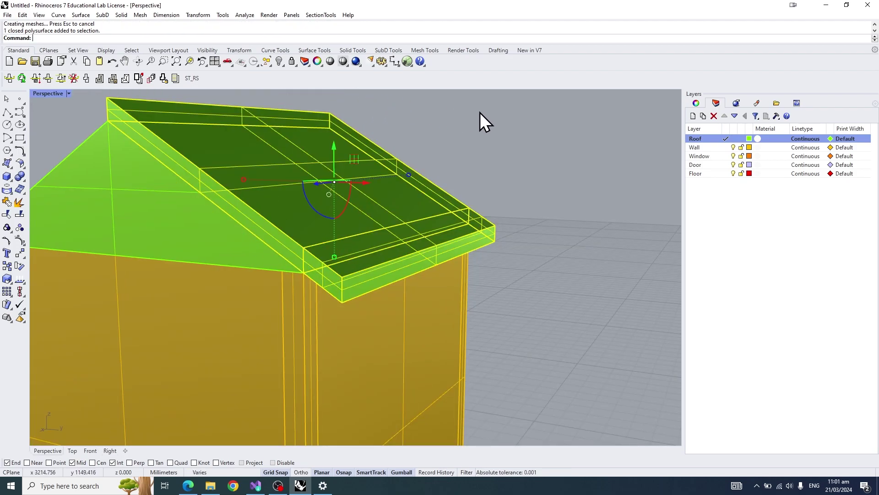
{"action": "scroll", "coordinate": [480, 122], "scroll_direction": "up", "scroll_amount": 3}
{"action": "left_click", "coordinate": [420, 235]}
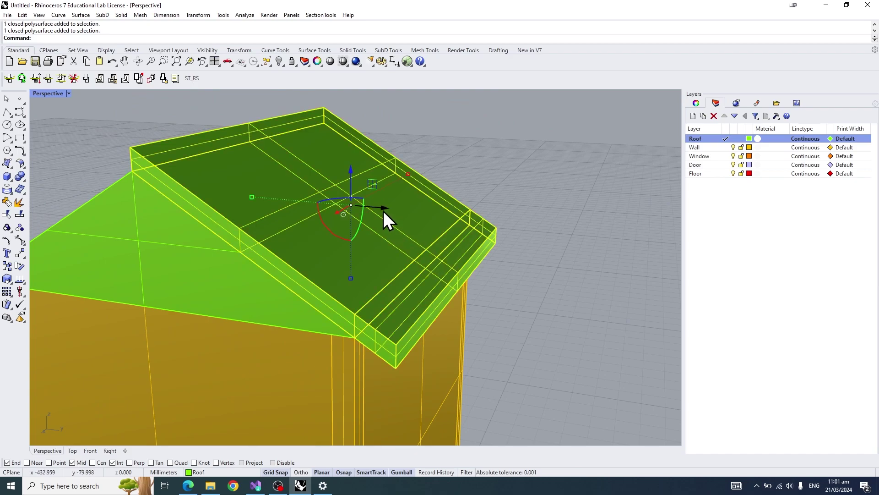
{"action": "mouse_move", "coordinate": [383, 210]}
{"action": "right_mouse_down"}
{"action": "mouse_move", "coordinate": [415, 205]}
{"action": "mouse_move", "coordinate": [385, 204]}
{"action": "right_mouse_up"}
{"action": "scroll", "coordinate": [384, 204], "scroll_direction": "down", "scroll_amount": 3}
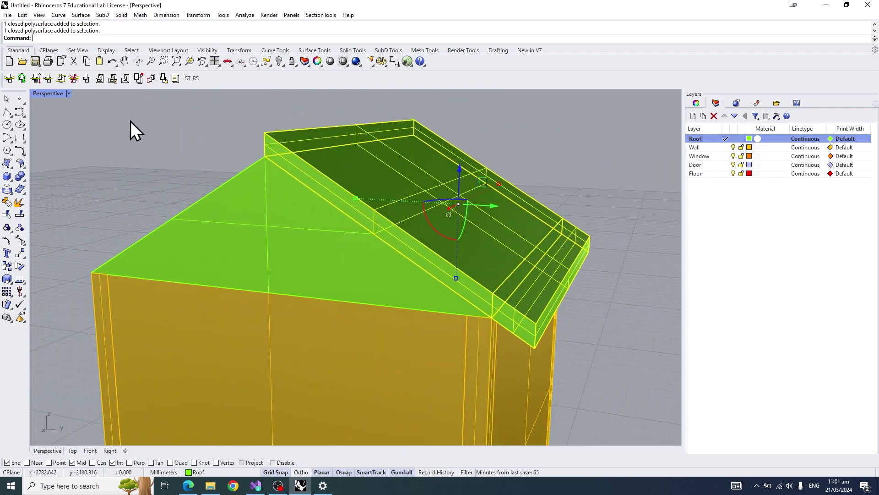
- Show the whole gable in a maximized Right view with nothing selected
{"action": "double_click", "coordinate": [51, 94]}
{"action": "double_click", "coordinate": [366, 273]}
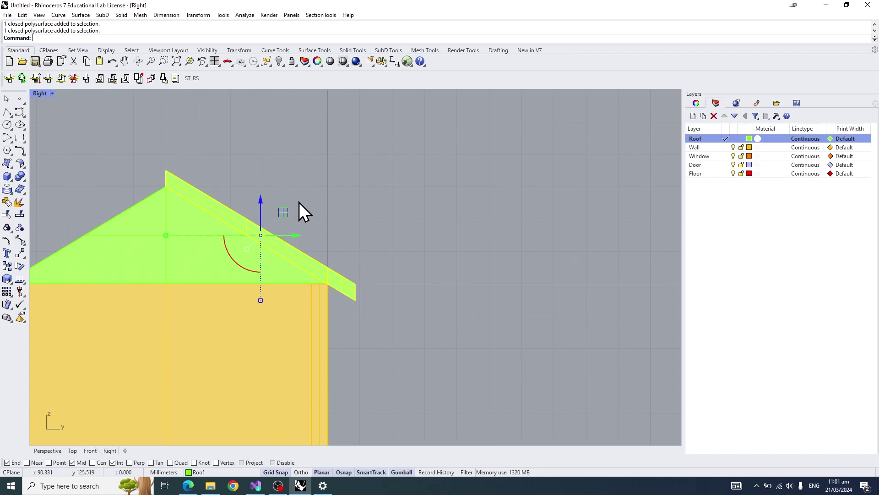
{"action": "right_click_drag", "start_coordinate": [299, 202], "coordinate": [480, 195]}
{"action": "key", "text": "Escape"}
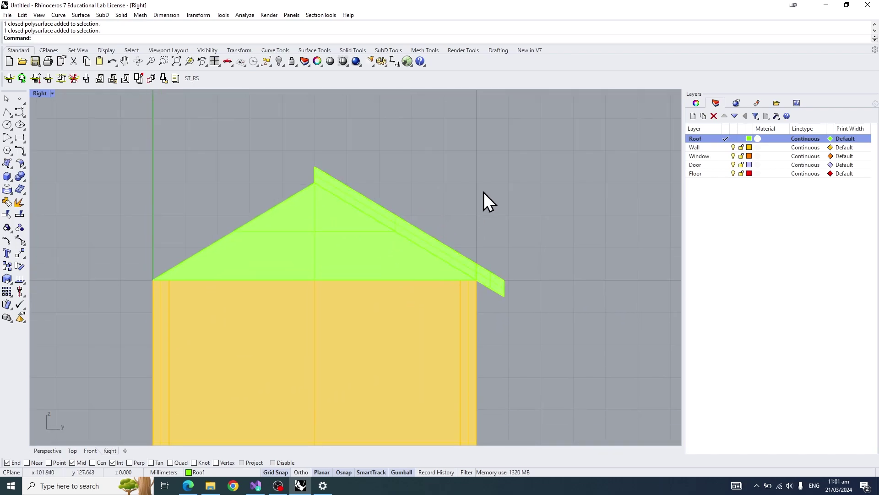
- Mirror a copy of the overhanging roof slab across the vertical plane through the ridge and return to the four-viewport layout
{"action": "type", "text": "Mr"}
{"action": "key", "text": "BackSpace"}
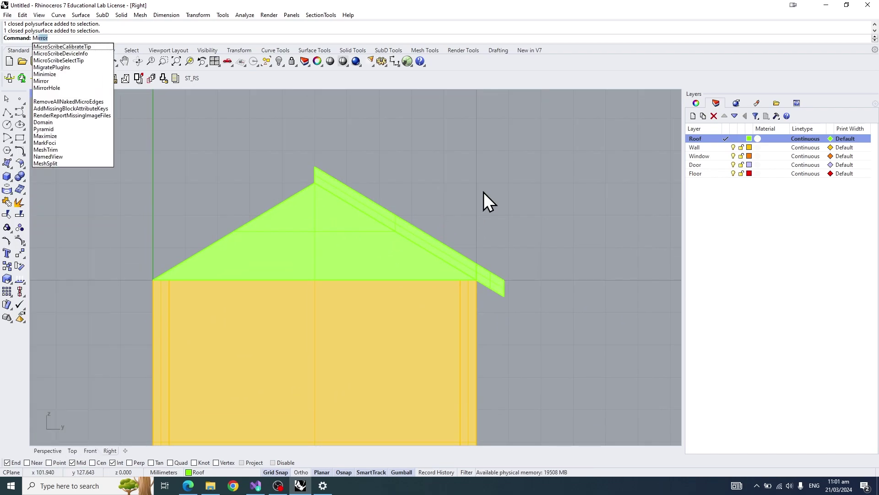
{"action": "type", "text": "irror"}
{"action": "key", "text": "Return"}
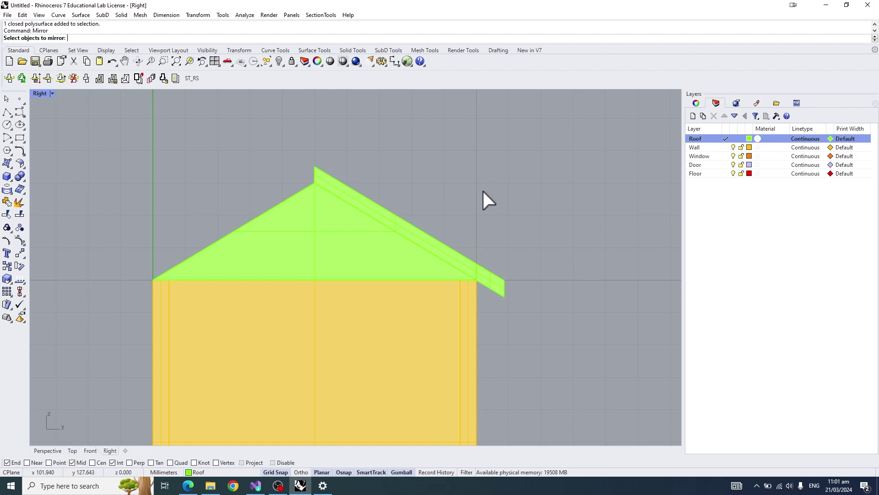
{"action": "left_click", "coordinate": [440, 241]}
{"action": "right_click_drag", "start_coordinate": [441, 241], "coordinate": [438, 200]}
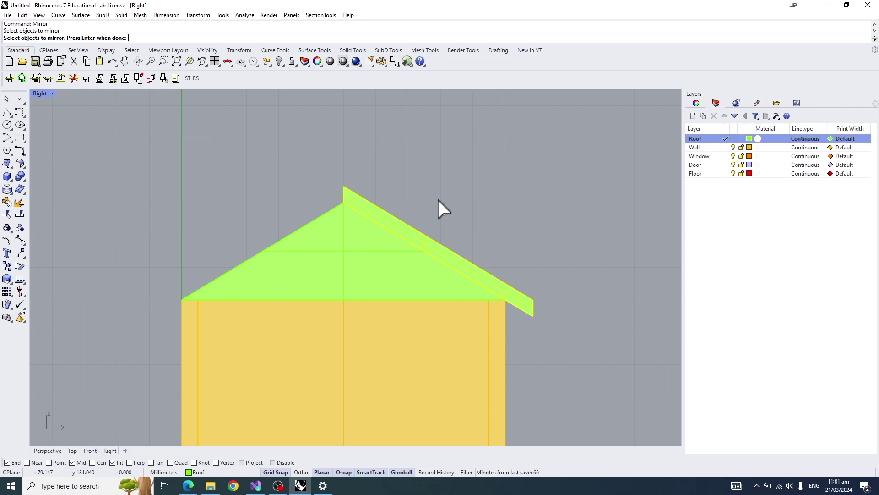
{"action": "key", "text": "Return"}
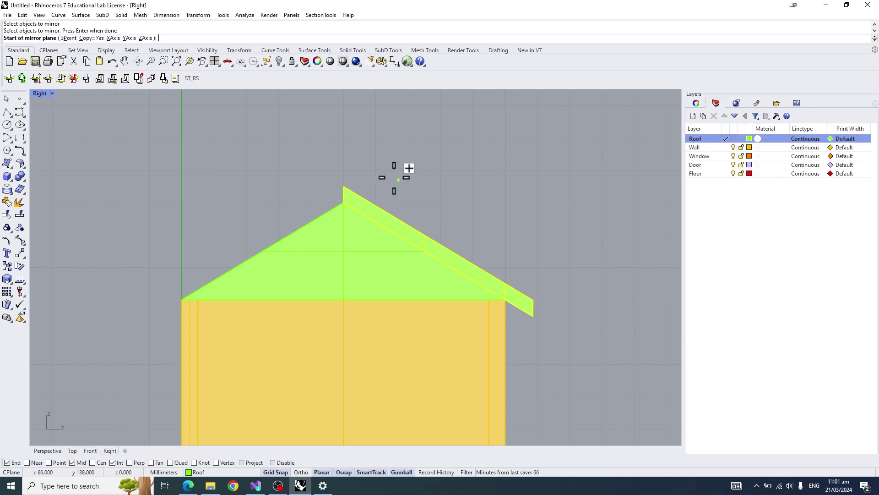
{"action": "scroll", "coordinate": [355, 148], "scroll_direction": "down", "scroll_amount": 3}
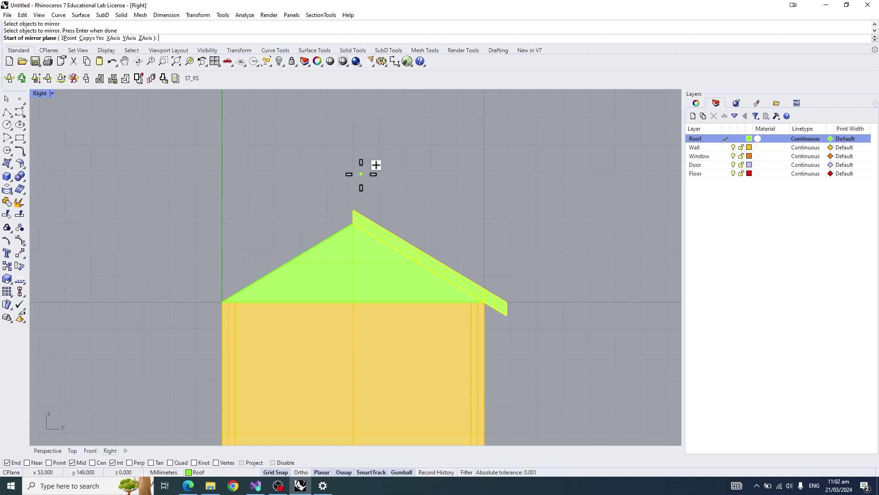
{"action": "scroll", "coordinate": [361, 174], "scroll_direction": "up", "scroll_amount": 1}
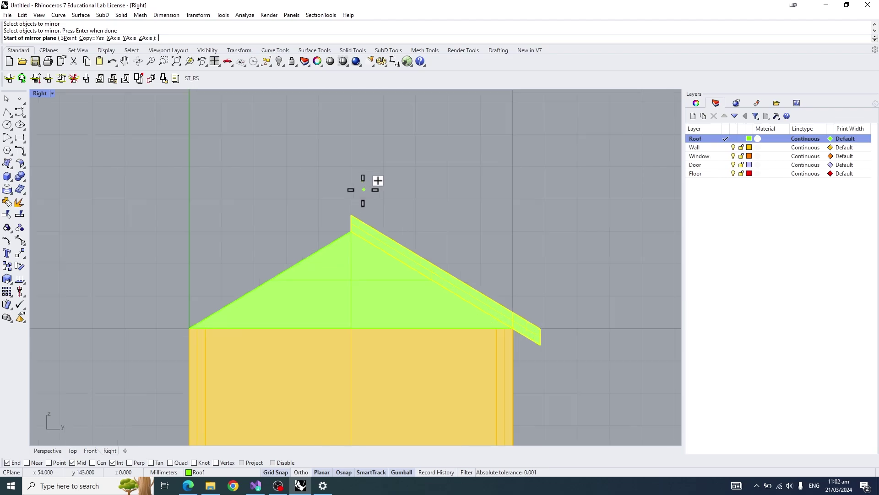
{"action": "left_click", "coordinate": [351, 215]}
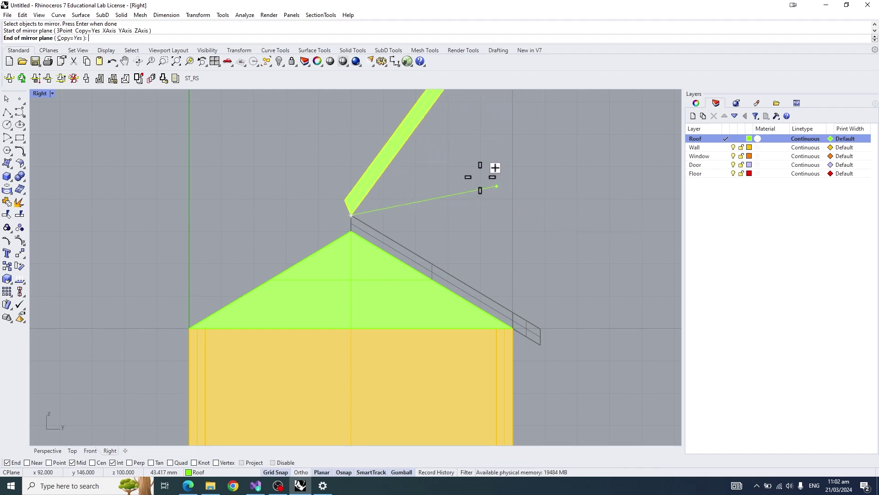
{"action": "left_click", "coordinate": [352, 118]}
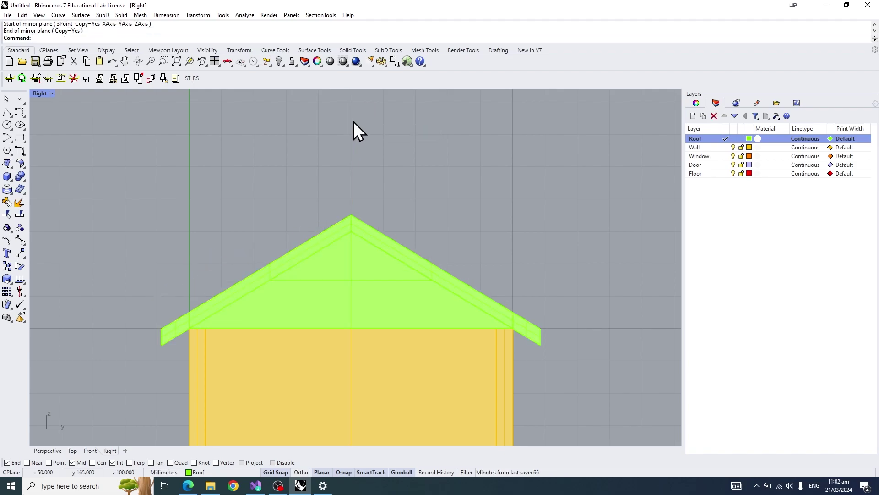
{"action": "double_click", "coordinate": [46, 94]}
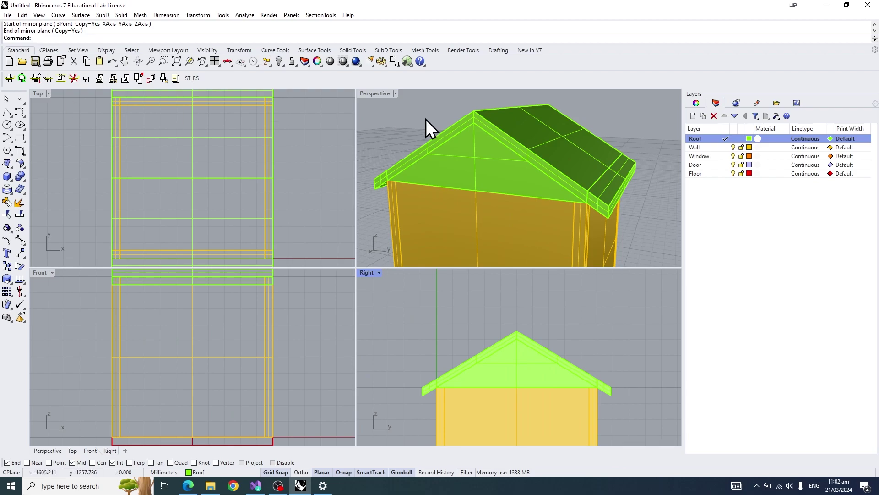
- View the whole house in a maximized Perspective view and make Door the current layer
{"action": "double_click", "coordinate": [375, 94]}
{"action": "right_click_drag", "start_coordinate": [398, 114], "coordinate": [445, 194]}
{"action": "left_click", "coordinate": [399, 195]}
{"action": "left_click", "coordinate": [446, 195]}
{"action": "scroll", "coordinate": [446, 194], "scroll_direction": "down", "scroll_amount": 10}
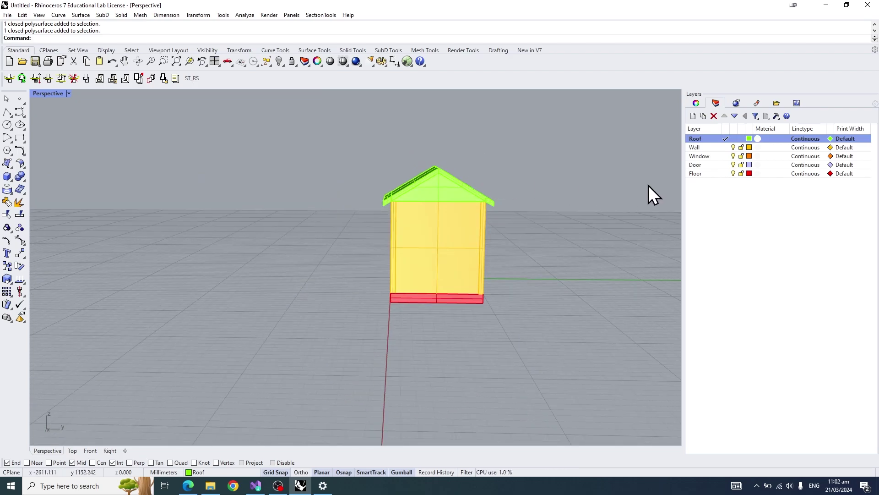
{"action": "left_click", "coordinate": [723, 167]}
{"action": "left_click", "coordinate": [723, 165]}
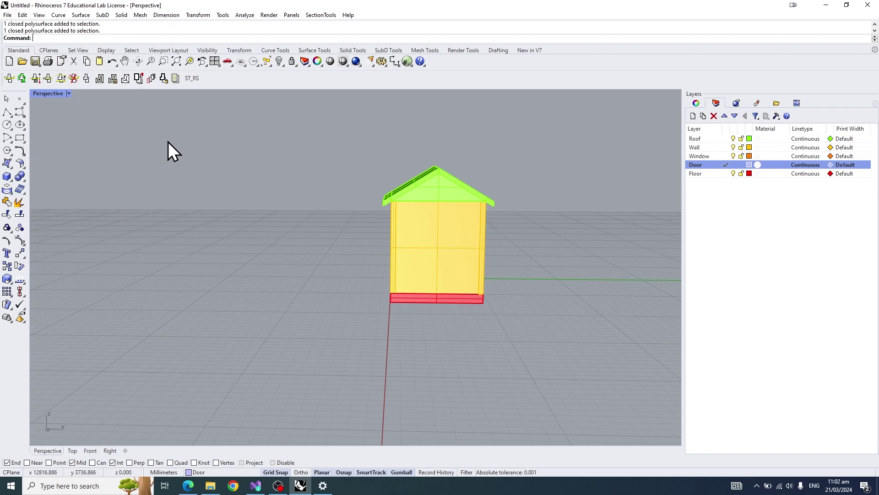
- In a maximized Right view, draw a door rectangle 30 mm wide and 60 mm high from the midpoint of the wall's base edge
{"action": "double_click", "coordinate": [40, 95]}
{"action": "double_click", "coordinate": [369, 272]}
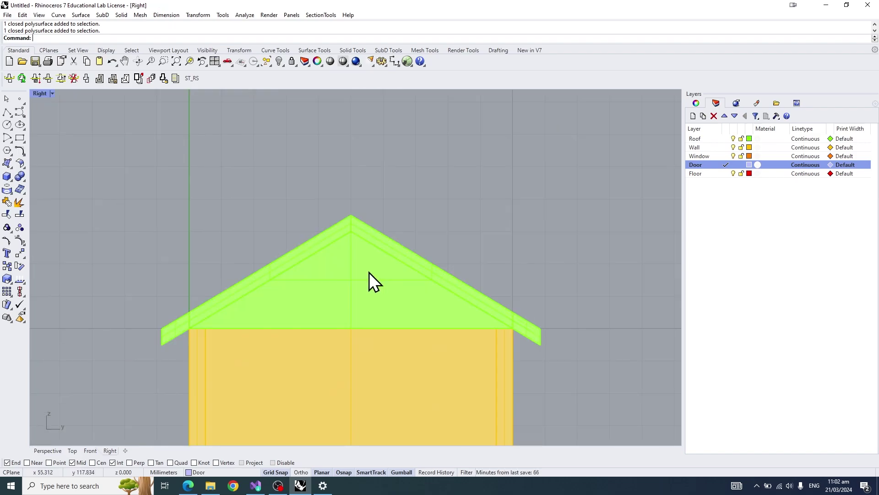
{"action": "right_click_drag", "start_coordinate": [369, 280], "coordinate": [379, 227]}
{"action": "scroll", "coordinate": [367, 212], "scroll_direction": "down", "scroll_amount": 2}
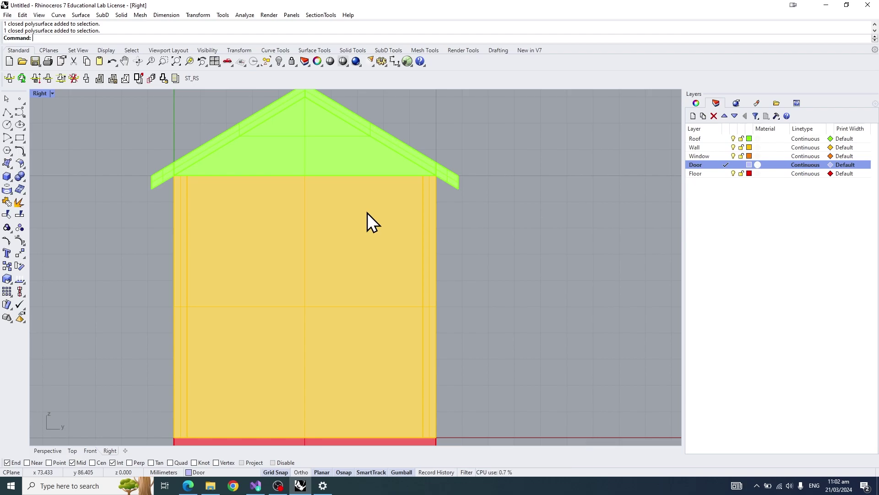
{"action": "right_click_drag", "start_coordinate": [367, 213], "coordinate": [384, 194]}
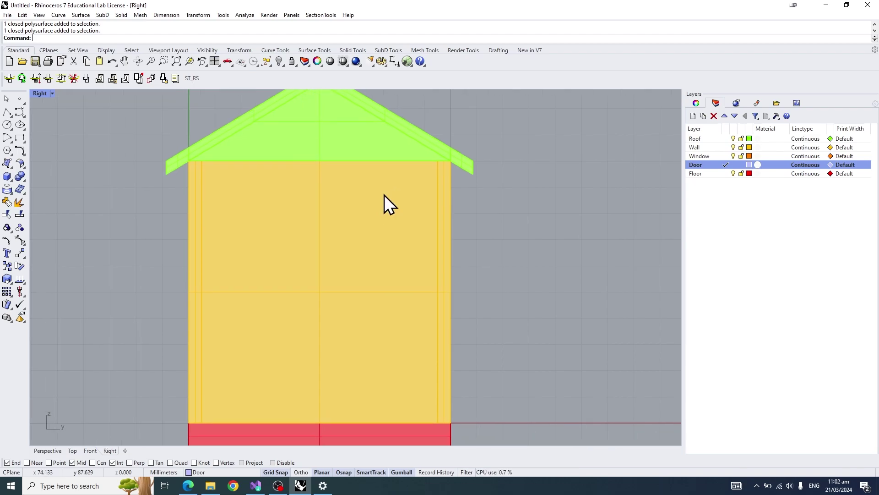
{"action": "left_click", "coordinate": [20, 140]}
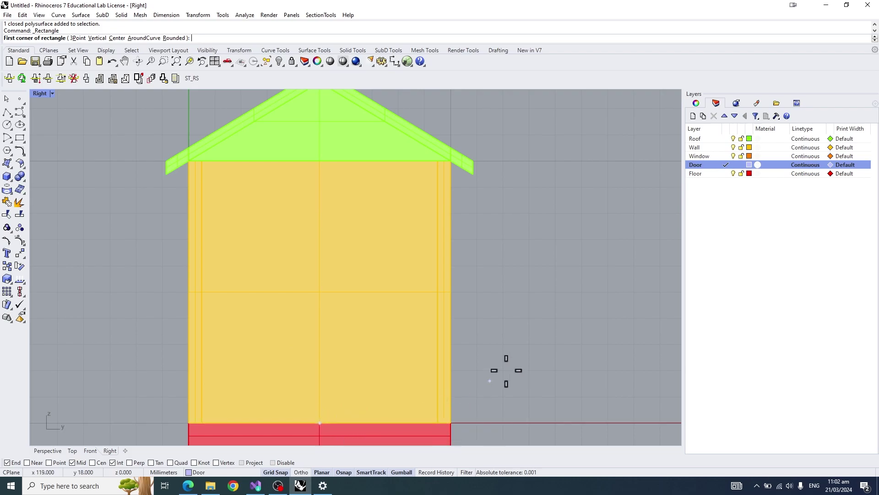
{"action": "scroll", "coordinate": [451, 421], "scroll_direction": "up", "scroll_amount": 3}
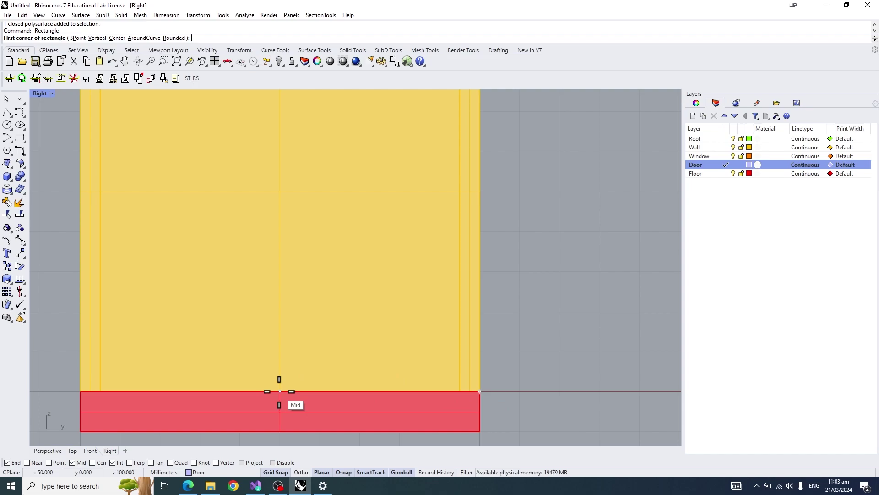
{"action": "left_click", "coordinate": [279, 392]}
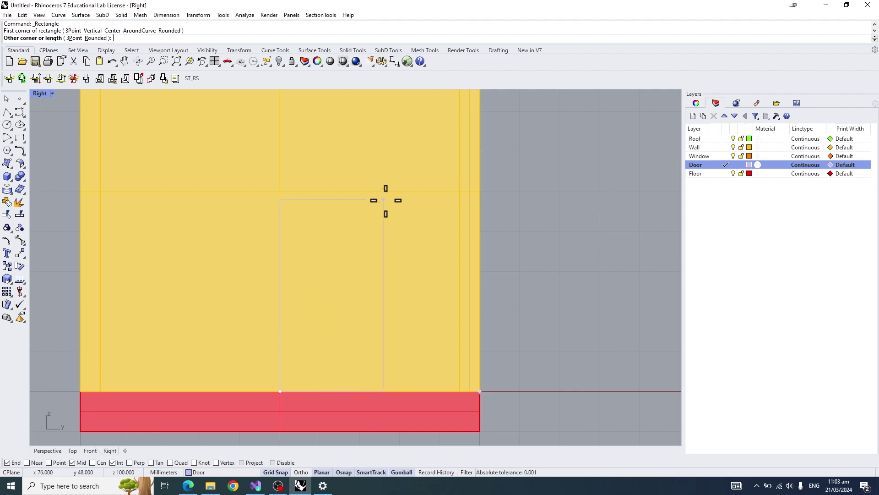
{"action": "type", "text": "30"}
{"action": "key", "text": "Return"}
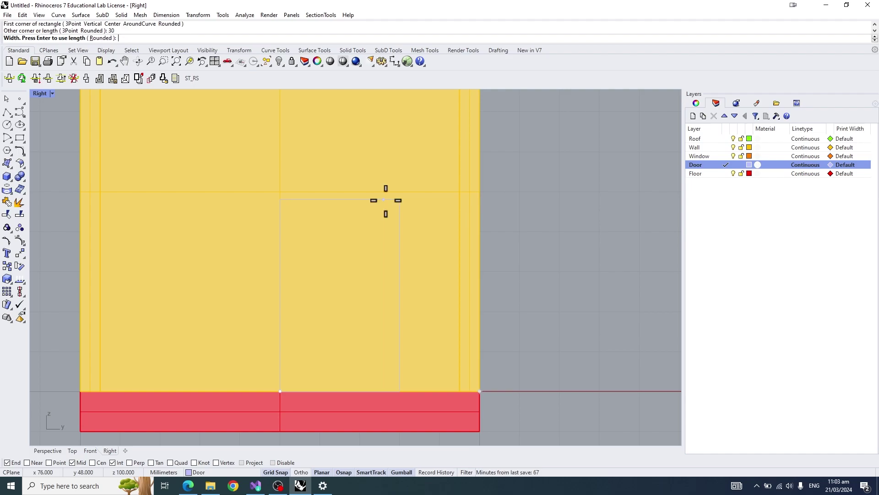
{"action": "type", "text": "60"}
{"action": "key", "text": "Return"}
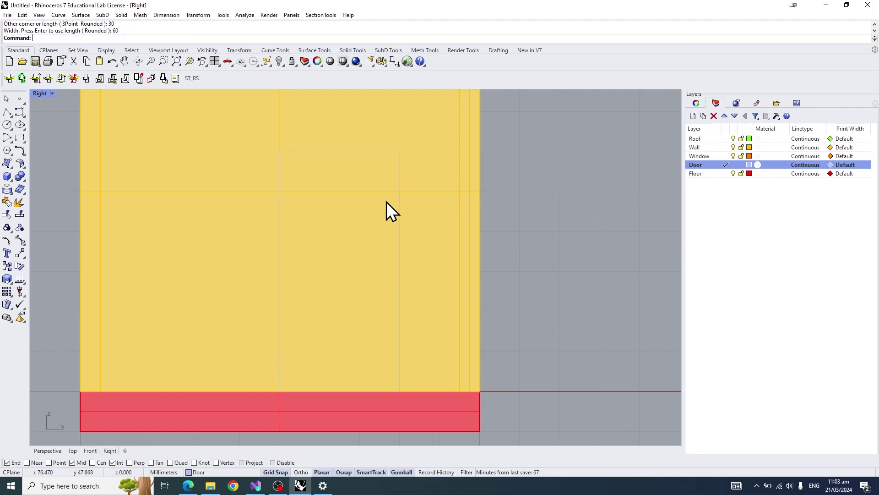
- Change the Door layer's color to DarkGreen
{"action": "left_click", "coordinate": [749, 166]}
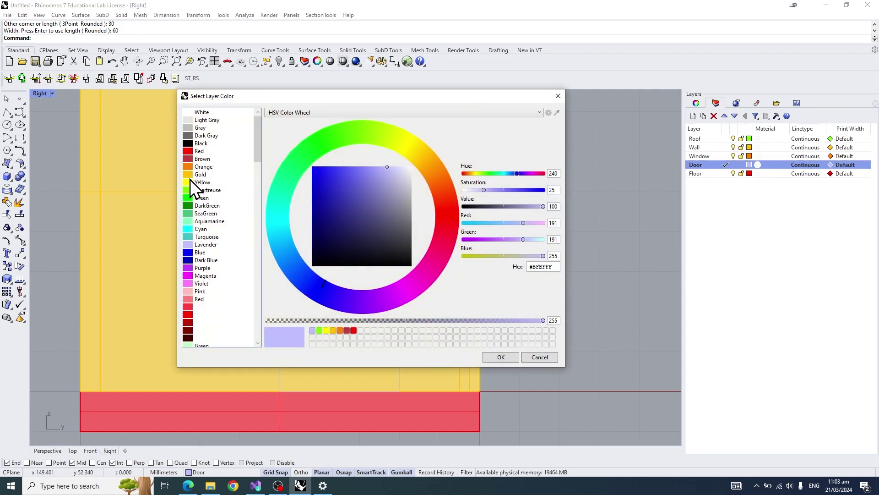
{"action": "left_click", "coordinate": [191, 207]}
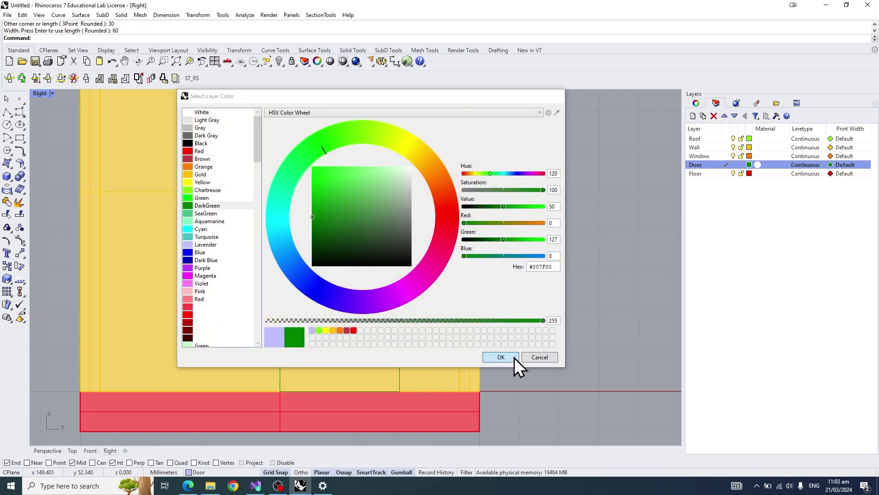
{"action": "left_click", "coordinate": [514, 358]}
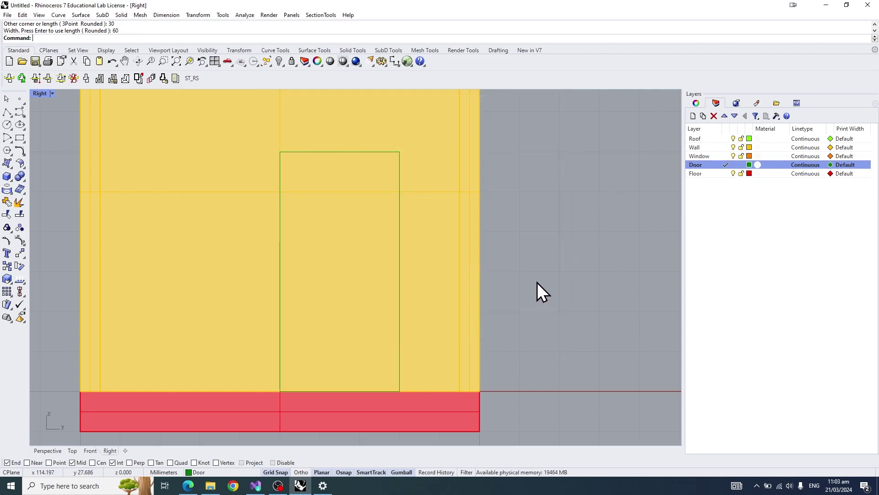
- Offset the door rectangle 2 mm inward to outline the door frame
{"action": "left_click", "coordinate": [399, 267]}
{"action": "left_click", "coordinate": [443, 290]}
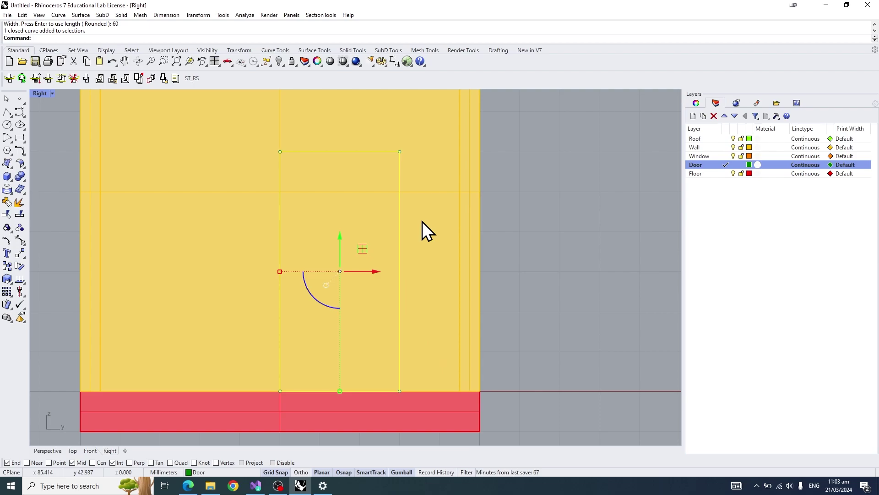
{"action": "type", "text": "Offset"}
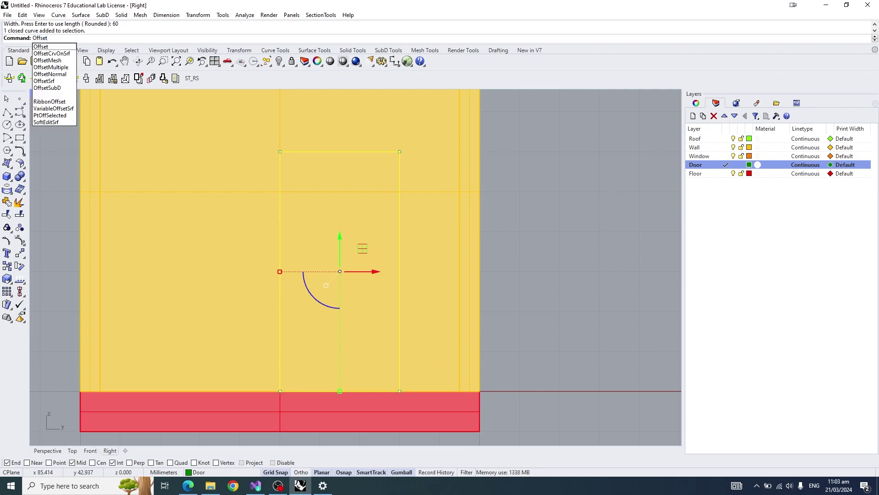
{"action": "key", "text": "Return"}
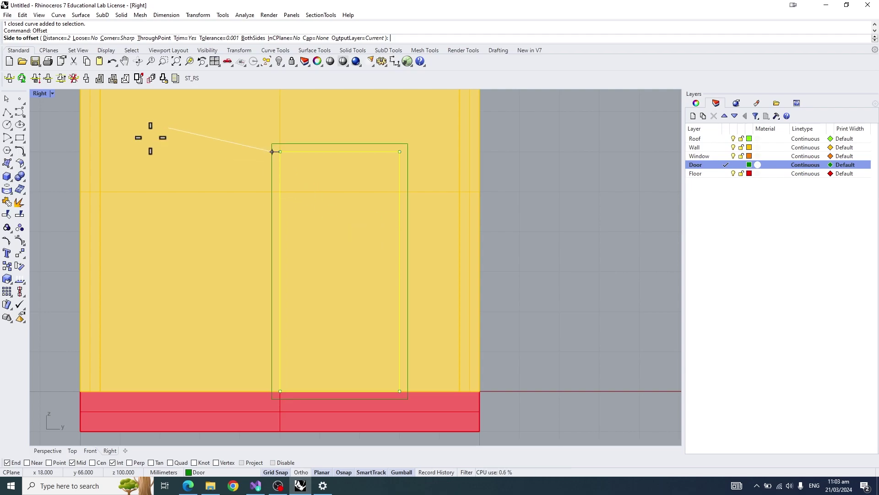
{"action": "left_click", "coordinate": [59, 39]}
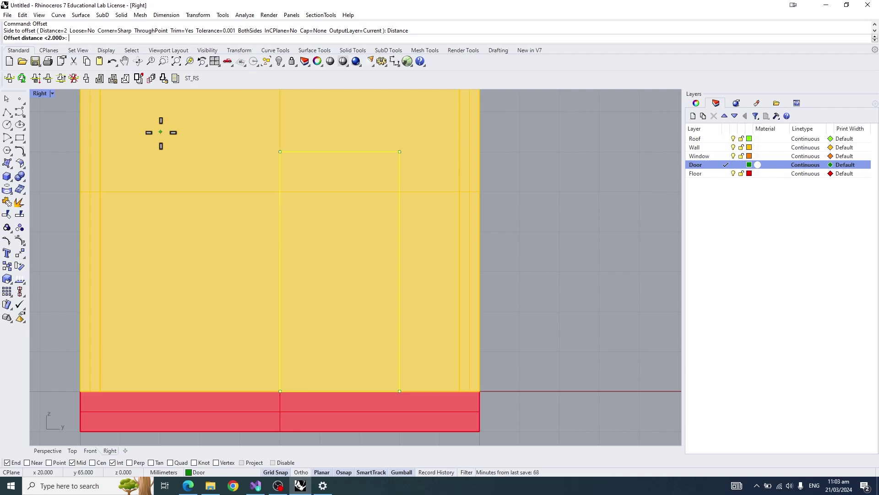
{"action": "type", "text": "2"}
{"action": "key", "text": "Return"}
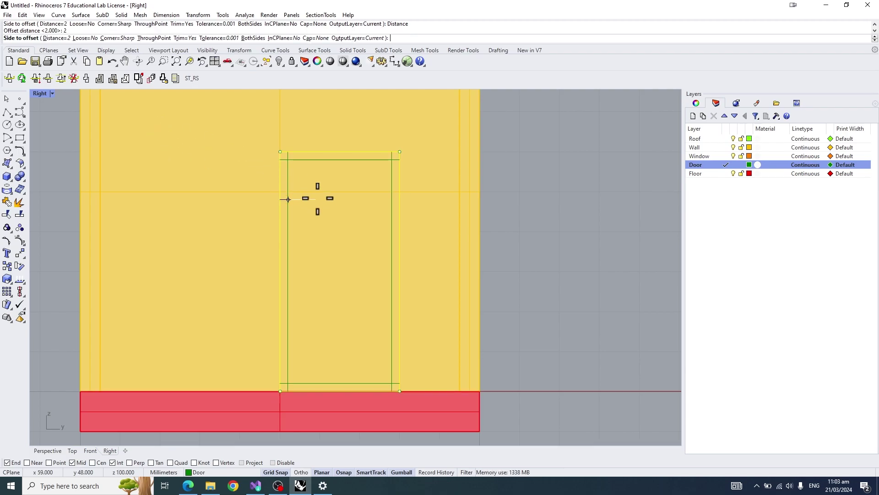
{"action": "scroll", "coordinate": [371, 165], "scroll_direction": "up", "scroll_amount": 3}
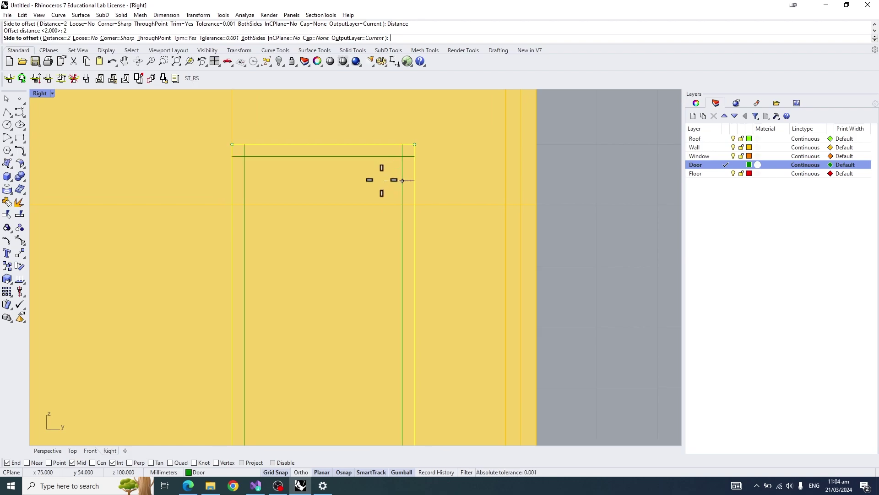
{"action": "scroll", "coordinate": [382, 180], "scroll_direction": "down", "scroll_amount": 3}
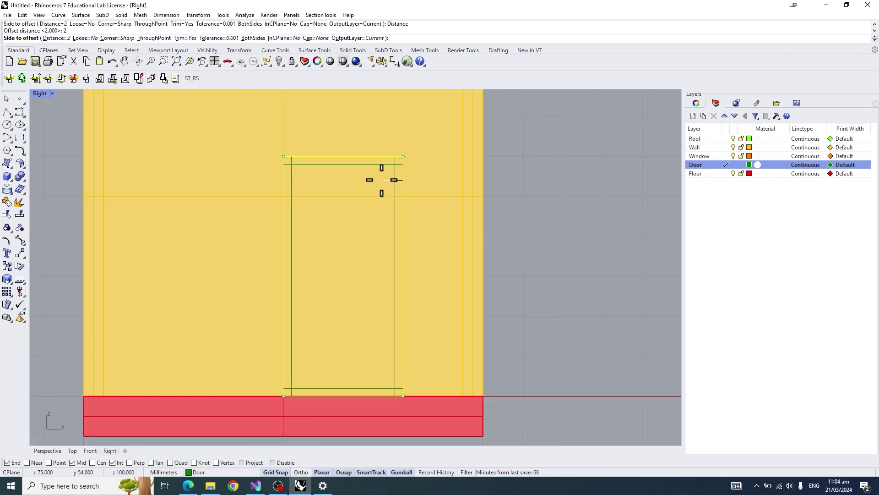
{"action": "left_click", "coordinate": [381, 180]}
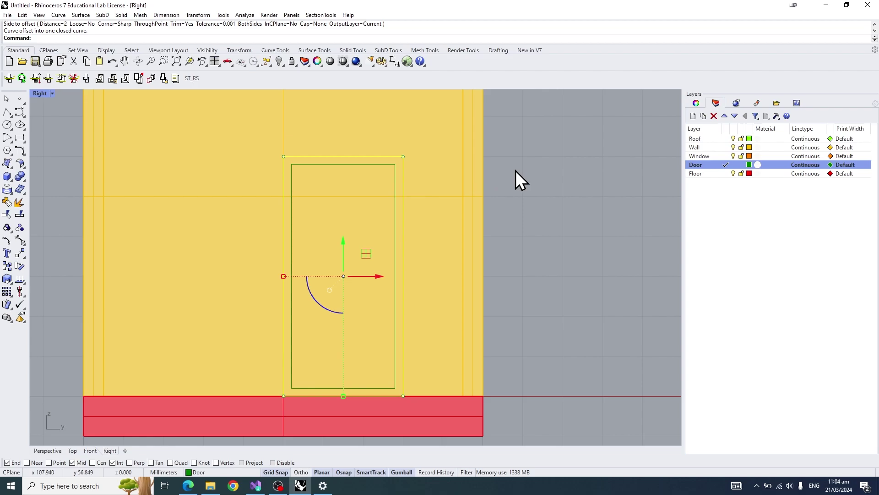
{"action": "key", "text": "Escape"}
{"action": "scroll", "coordinate": [441, 241], "scroll_direction": "up", "scroll_amount": 5}
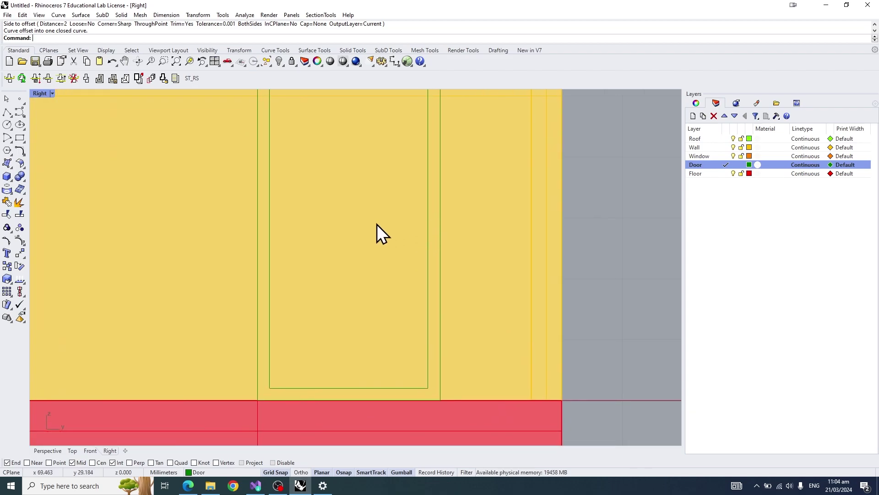
{"action": "left_click", "coordinate": [7, 113]}
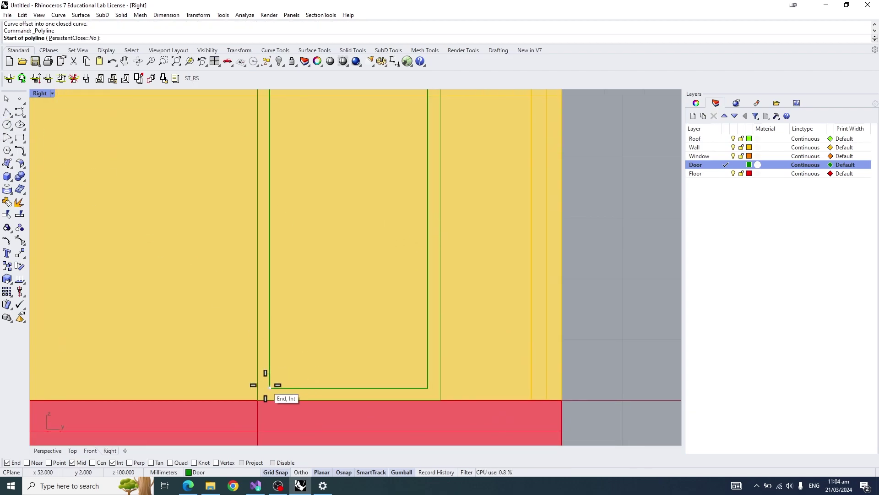
{"action": "key", "text": "Escape"}
{"action": "scroll", "coordinate": [284, 394], "scroll_direction": "up", "scroll_amount": 3}
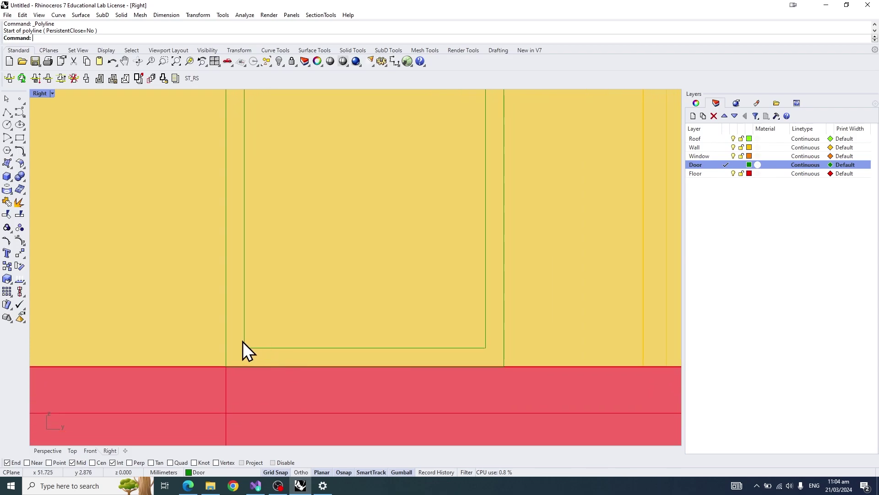
{"action": "left_click_drag", "start_coordinate": [233, 337], "coordinate": [499, 381]}
{"action": "left_click", "coordinate": [382, 350]}
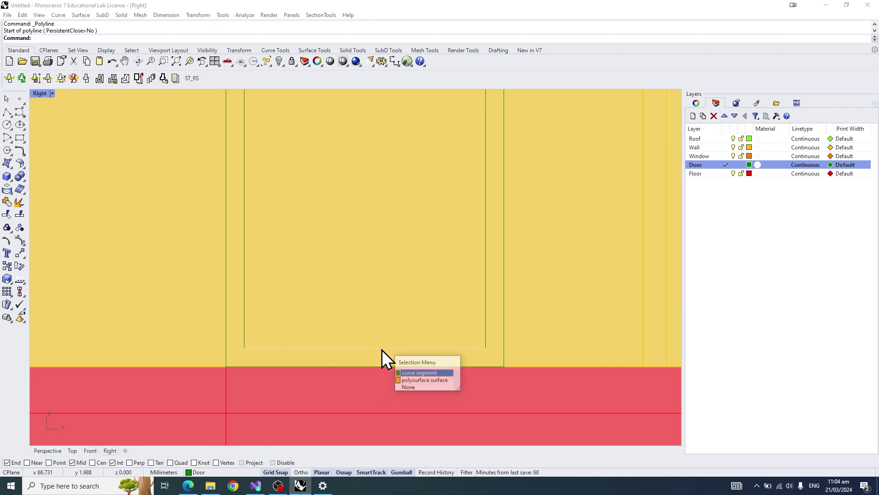
{"action": "left_click", "coordinate": [408, 376]}
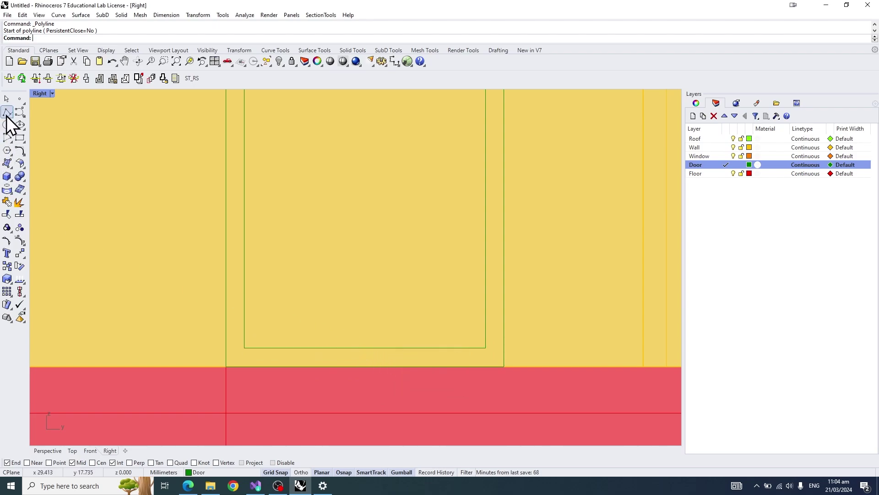
- Draw a vertical polyline from the inner door rectangle's lower-left corner down to the outer rectangle's base edge
{"action": "left_click", "coordinate": [7, 113]}
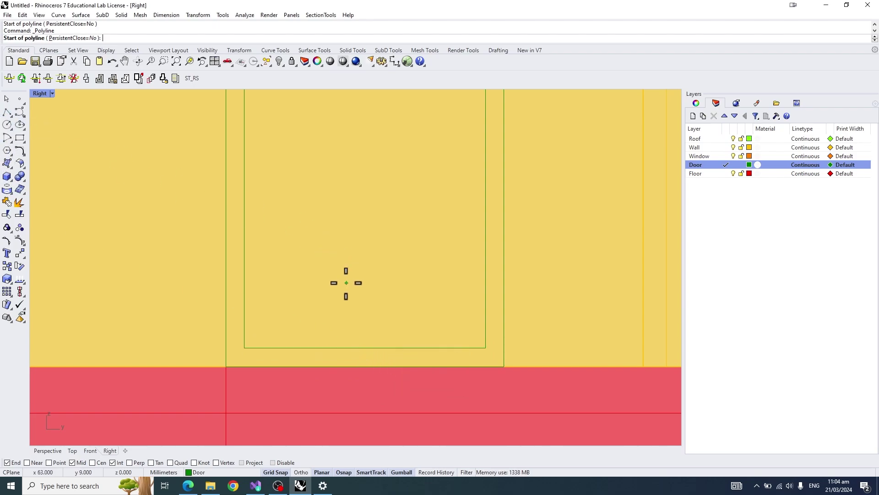
{"action": "scroll", "coordinate": [244, 348], "scroll_direction": "up", "scroll_amount": 2}
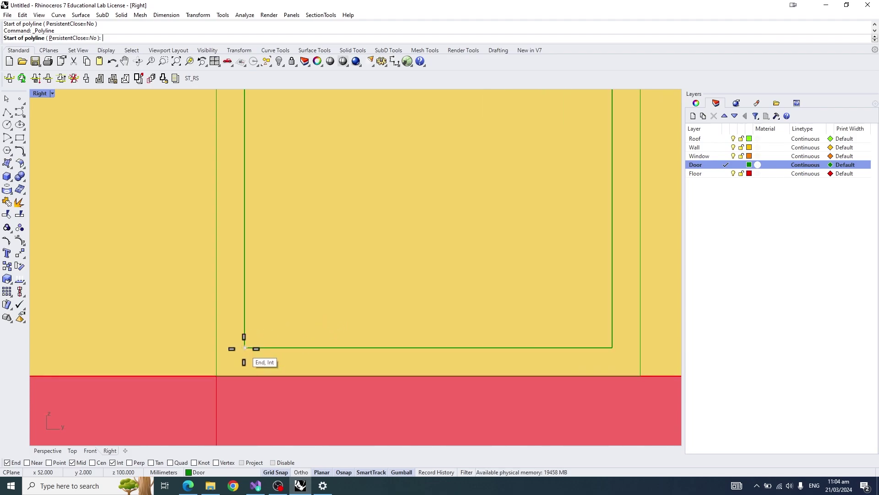
{"action": "left_click", "coordinate": [244, 348]}
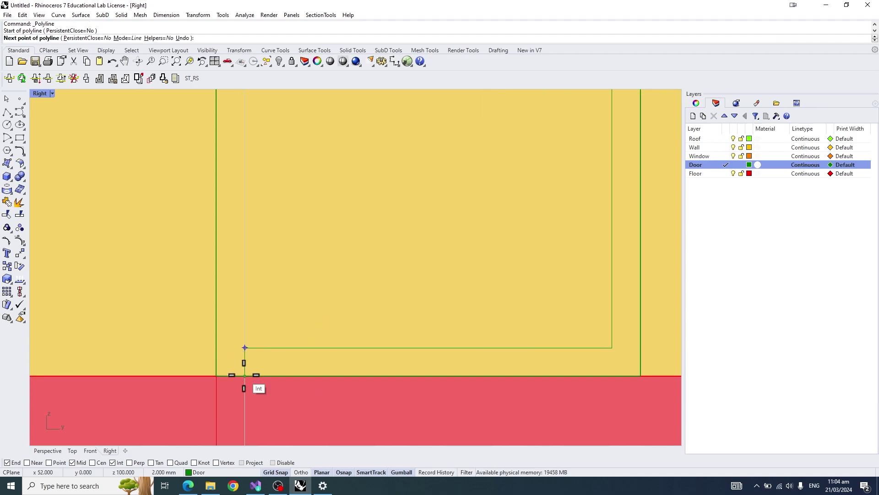
{"action": "left_click", "coordinate": [245, 376]}
{"action": "key", "text": "Return"}
{"action": "scroll", "coordinate": [243, 349], "scroll_direction": "up", "scroll_amount": 3}
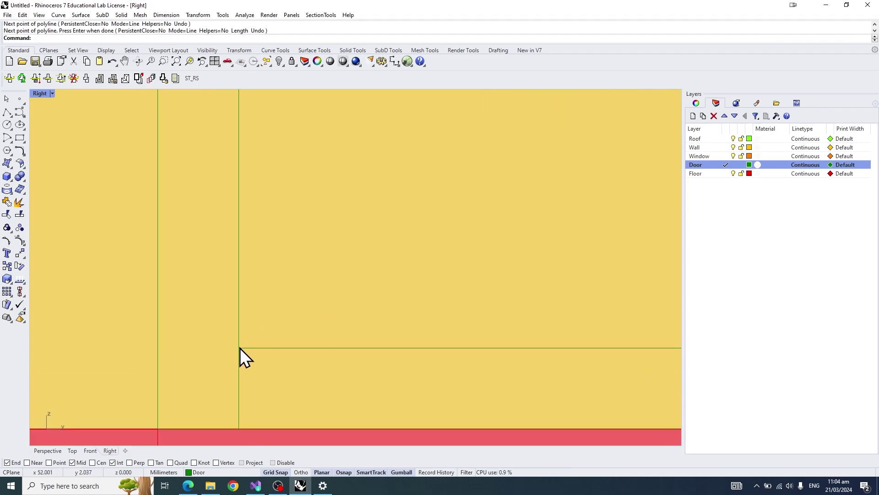
{"action": "scroll", "coordinate": [240, 348], "scroll_direction": "down", "scroll_amount": 3}
{"action": "scroll", "coordinate": [241, 372], "scroll_direction": "up", "scroll_amount": 4}
{"action": "scroll", "coordinate": [269, 337], "scroll_direction": "down", "scroll_amount": 3}
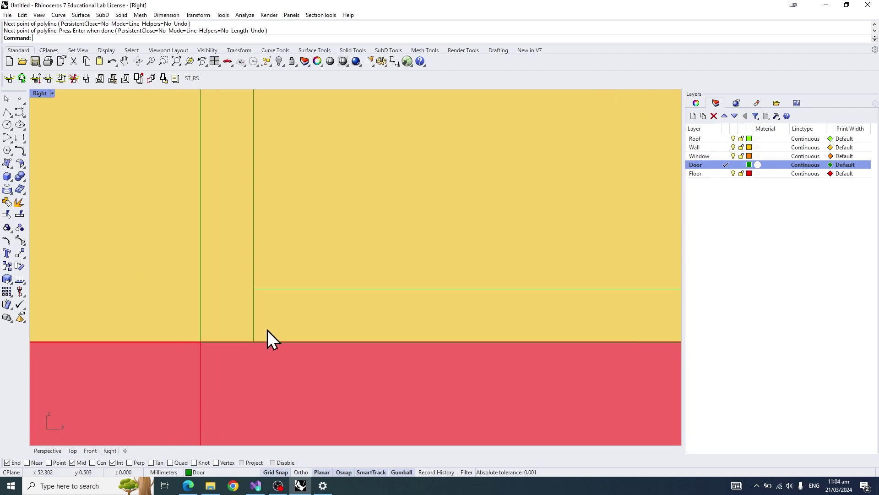
- Draw a matching vertical polyline from the inner door rectangle's lower-right corner down to the outer rectangle's base edge
{"action": "scroll", "coordinate": [306, 290], "scroll_direction": "down", "scroll_amount": 2}
{"action": "left_click", "coordinate": [7, 112]}
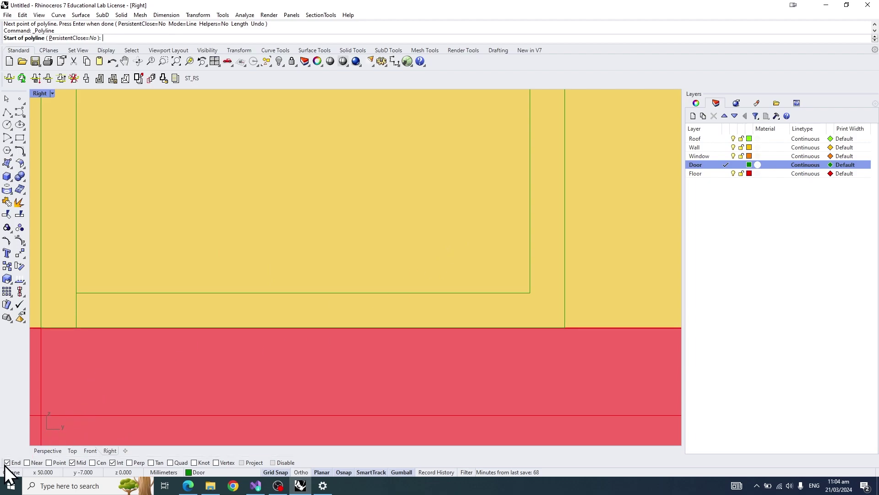
{"action": "left_click", "coordinate": [531, 293]}
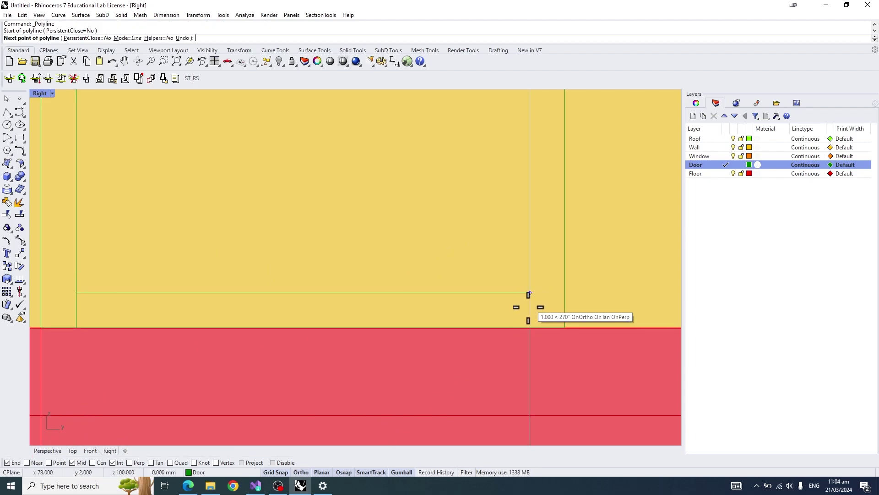
{"action": "left_click", "coordinate": [530, 327]}
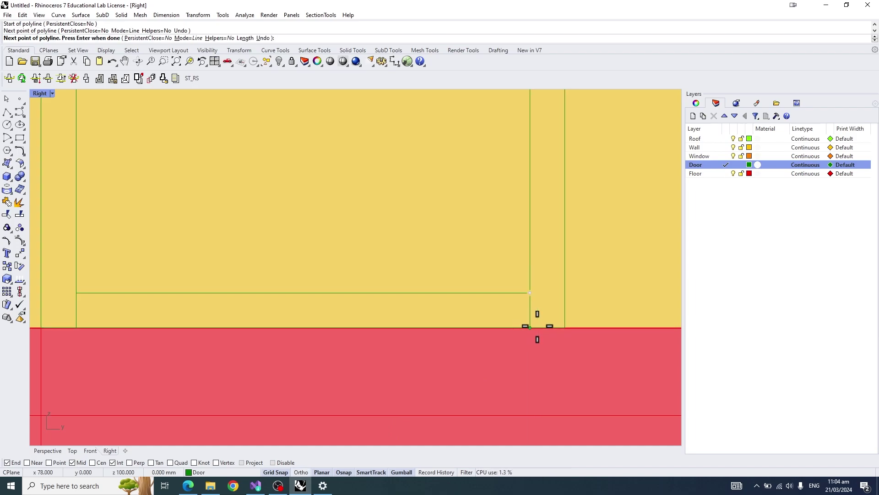
{"action": "key", "text": "Return"}
{"action": "scroll", "coordinate": [538, 327], "scroll_direction": "down", "scroll_amount": 4}
{"action": "right_click_drag", "start_coordinate": [520, 251], "coordinate": [452, 285]}
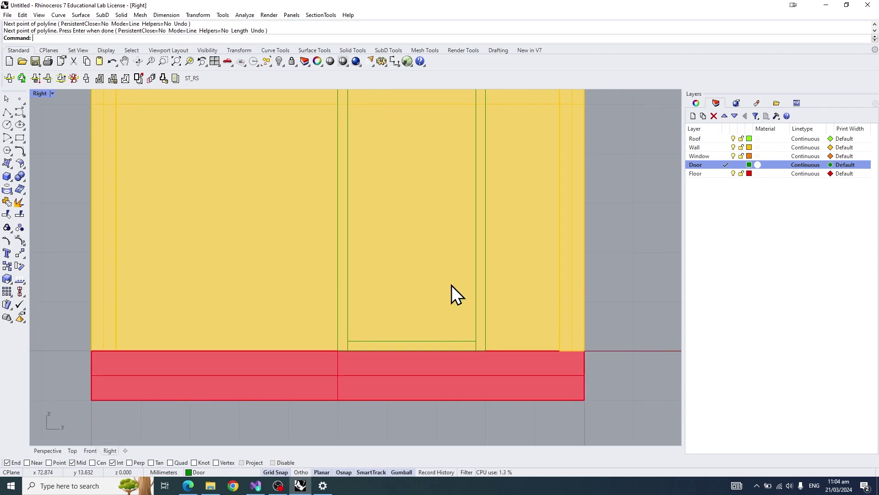
- Trim away the inner door rectangle's bottom edge, using the two short vertical lines as cutting objects
{"action": "type", "text": "Trim"}
{"action": "key", "text": "Return"}
{"action": "scroll", "coordinate": [451, 284], "scroll_direction": "up", "scroll_amount": 5}
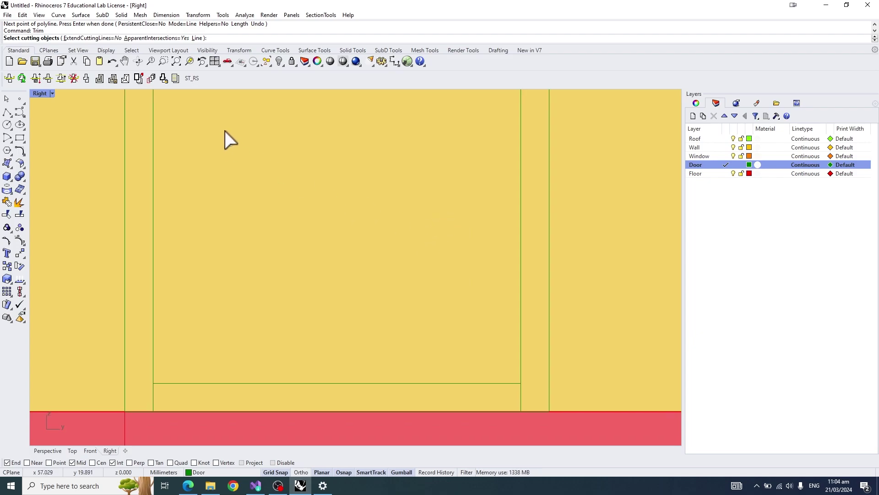
{"action": "right_click_drag", "start_coordinate": [375, 199], "coordinate": [398, 168]}
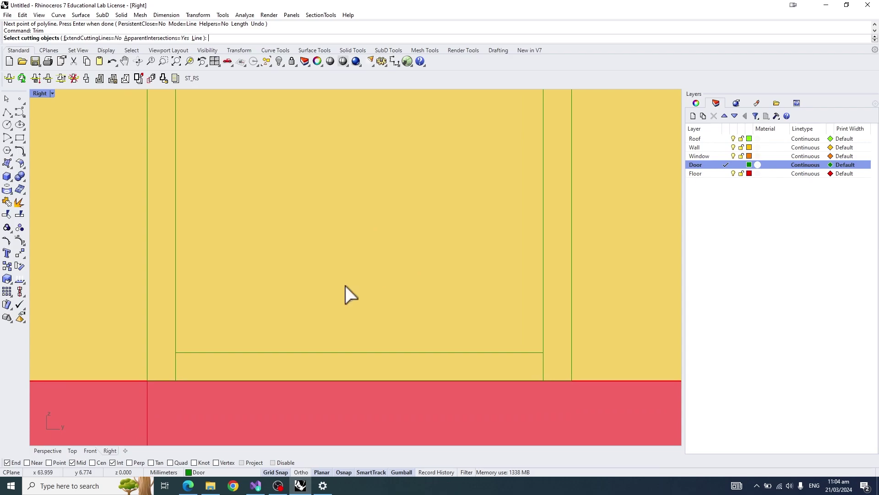
{"action": "left_click", "coordinate": [175, 367]}
{"action": "left_click", "coordinate": [200, 390]}
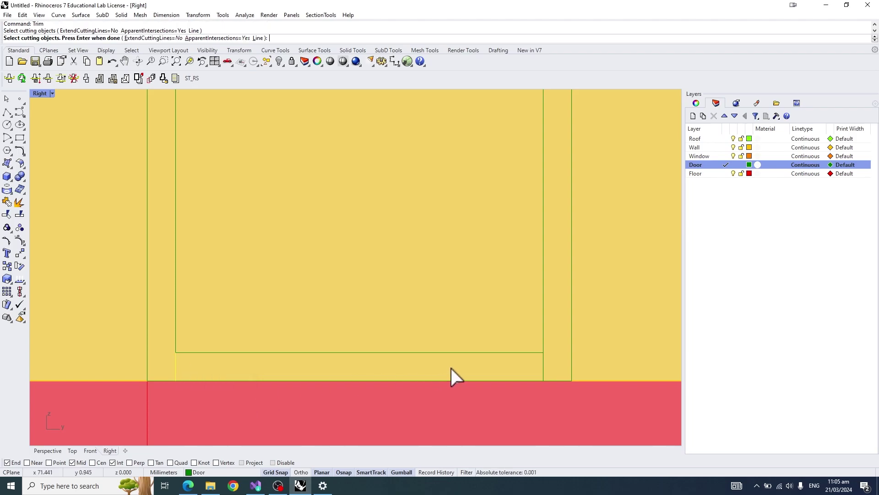
{"action": "left_click", "coordinate": [543, 367]}
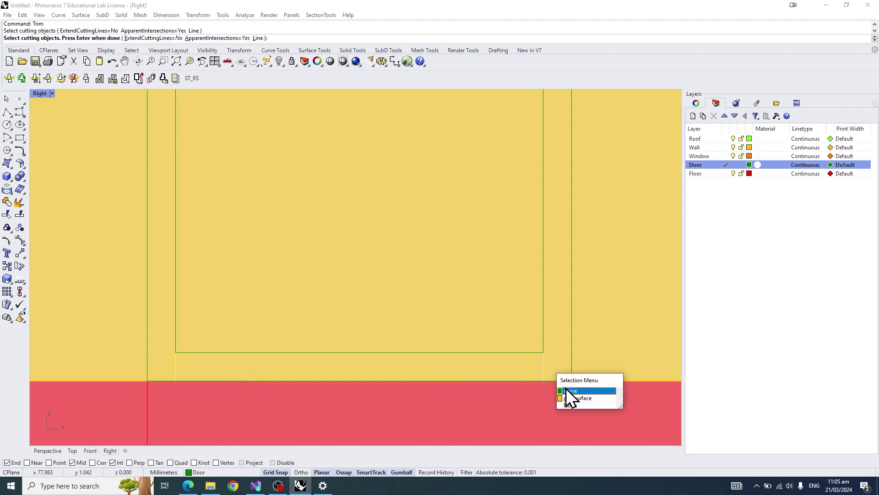
{"action": "left_click", "coordinate": [568, 391]}
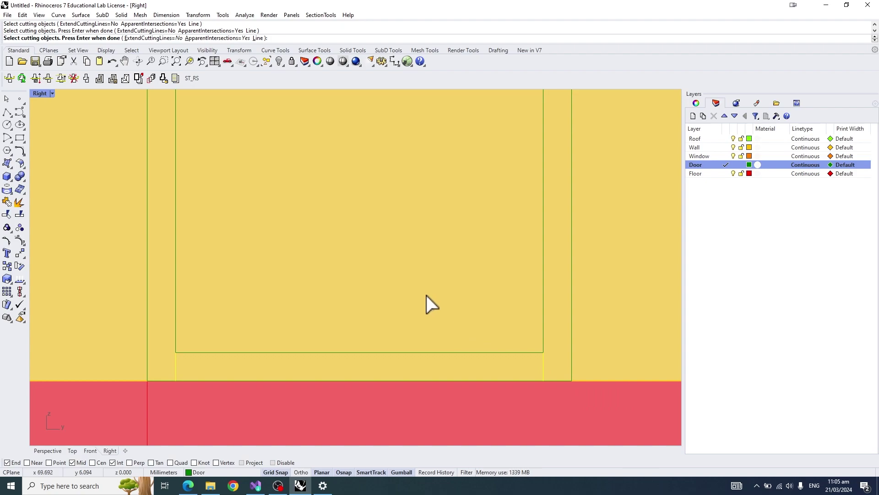
{"action": "key", "text": "Return"}
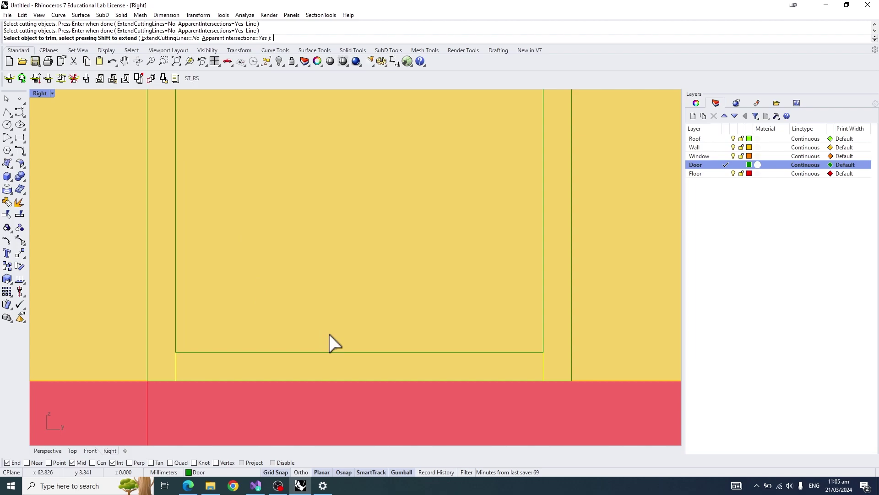
{"action": "left_click", "coordinate": [357, 352]}
{"action": "left_click", "coordinate": [358, 352]}
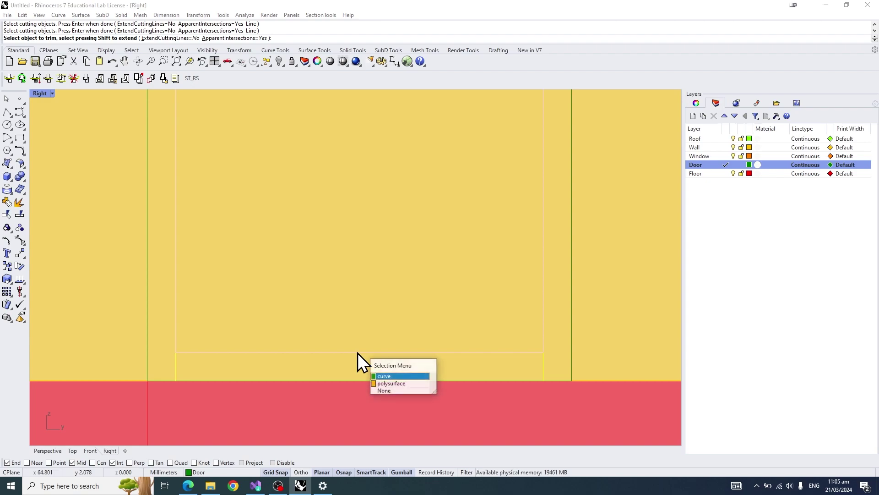
{"action": "left_click", "coordinate": [380, 376]}
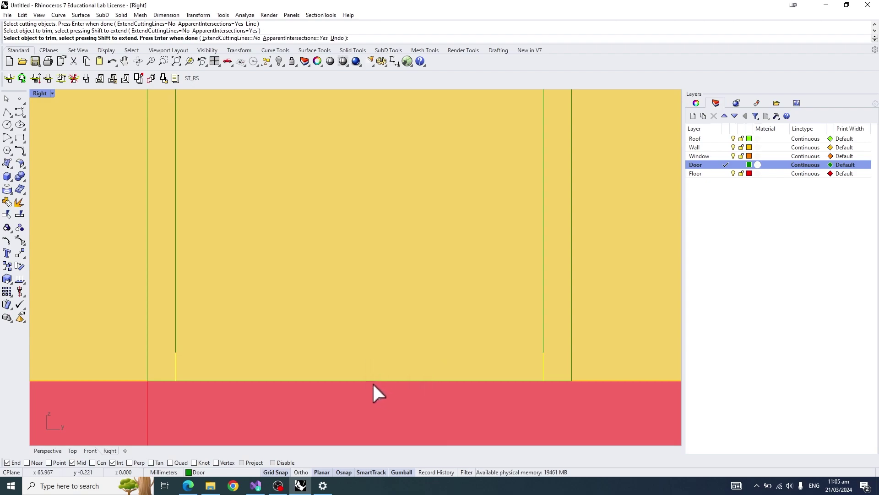
- Trim away the outer door rectangle's base edge between the two short vertical lines and finish trimming
{"action": "left_click", "coordinate": [369, 380]}
{"action": "left_click", "coordinate": [369, 383]}
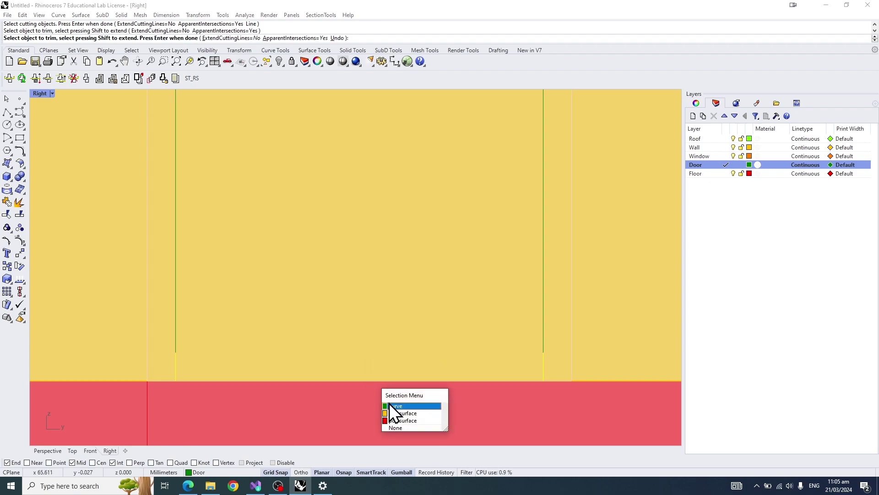
{"action": "left_click", "coordinate": [391, 404]}
{"action": "scroll", "coordinate": [399, 357], "scroll_direction": "down", "scroll_amount": 5}
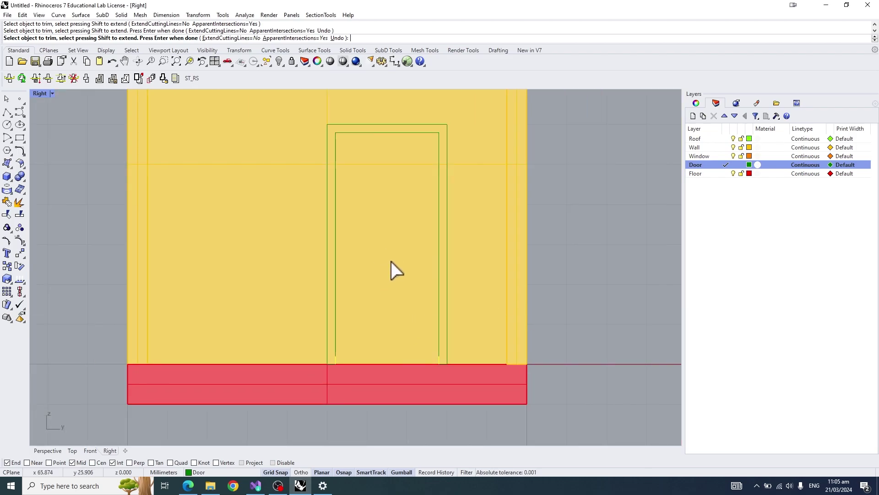
{"action": "key", "text": "Return"}
- Duplicate the four door frame curves and move the copy clear of the house, beside the wall
{"action": "right_click_drag", "start_coordinate": [391, 262], "coordinate": [325, 283]}
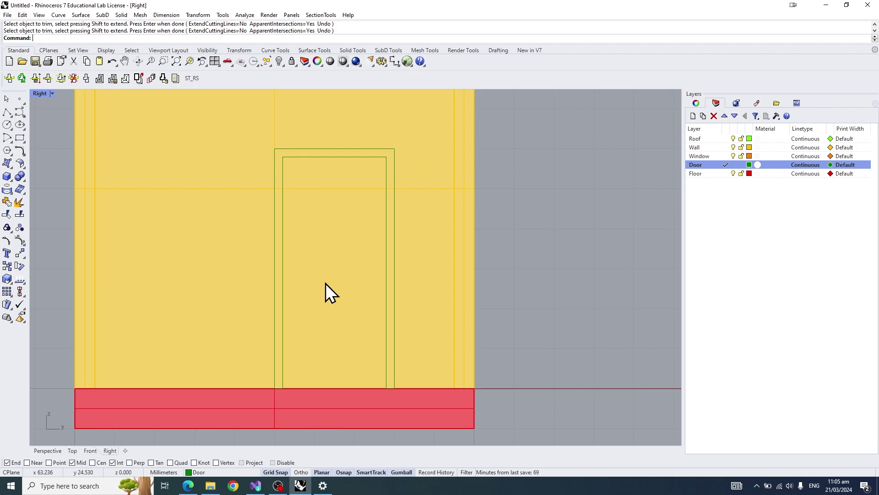
{"action": "left_click_drag", "start_coordinate": [249, 125], "coordinate": [425, 398]}
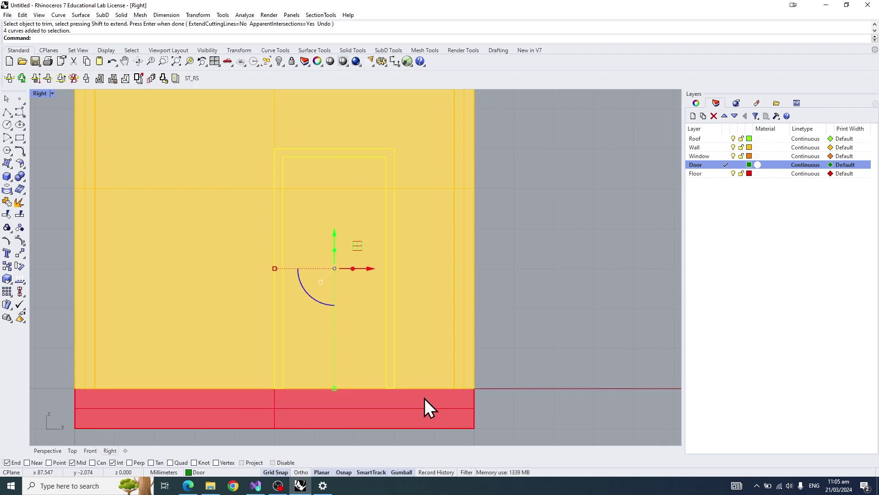
{"action": "key", "text": "ctrl+c"}
{"action": "key", "text": "ctrl+v"}
{"action": "scroll", "coordinate": [379, 290], "scroll_direction": "down", "scroll_amount": 2}
{"action": "left_click_drag", "start_coordinate": [382, 281], "coordinate": [578, 293]}
- Examine the copied door frame's lower ends in the Perspective view to check which curves are separate
{"action": "double_click", "coordinate": [41, 94]}
{"action": "double_click", "coordinate": [373, 93]}
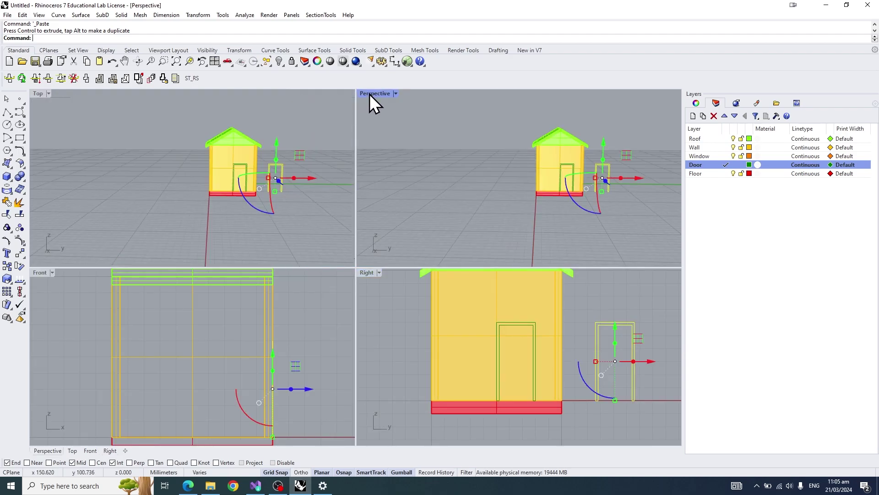
{"action": "scroll", "coordinate": [504, 181], "scroll_direction": "up", "scroll_amount": 1}
{"action": "key", "text": "ctrl+shift+e"}
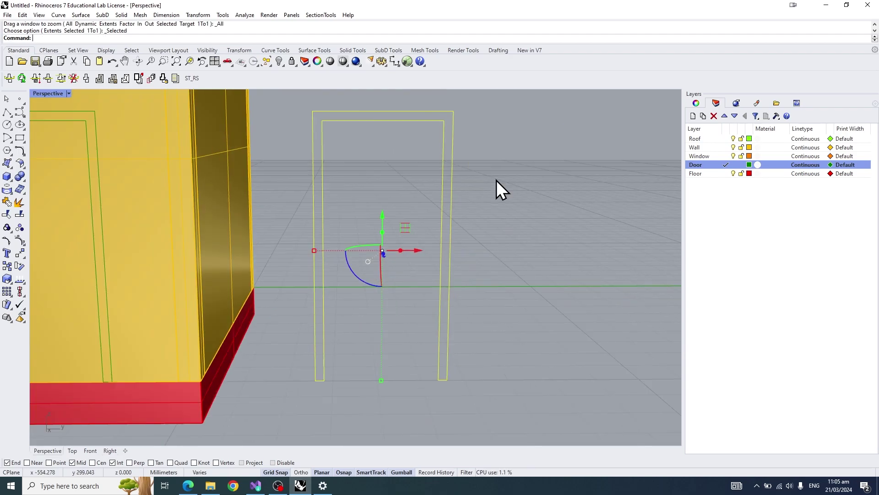
{"action": "left_click", "coordinate": [497, 180]}
{"action": "scroll", "coordinate": [500, 200], "scroll_direction": "up", "scroll_amount": 4}
{"action": "scroll", "coordinate": [398, 330], "scroll_direction": "up", "scroll_amount": 1}
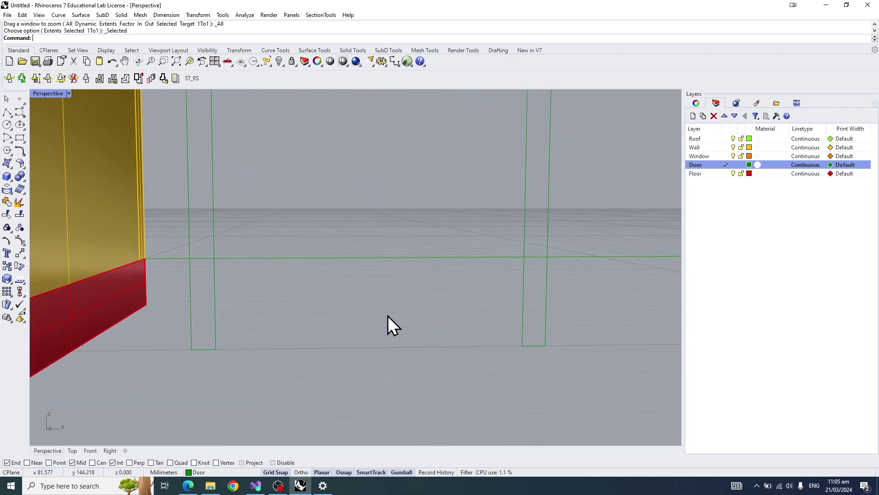
{"action": "scroll", "coordinate": [331, 278], "scroll_direction": "down", "scroll_amount": 5}
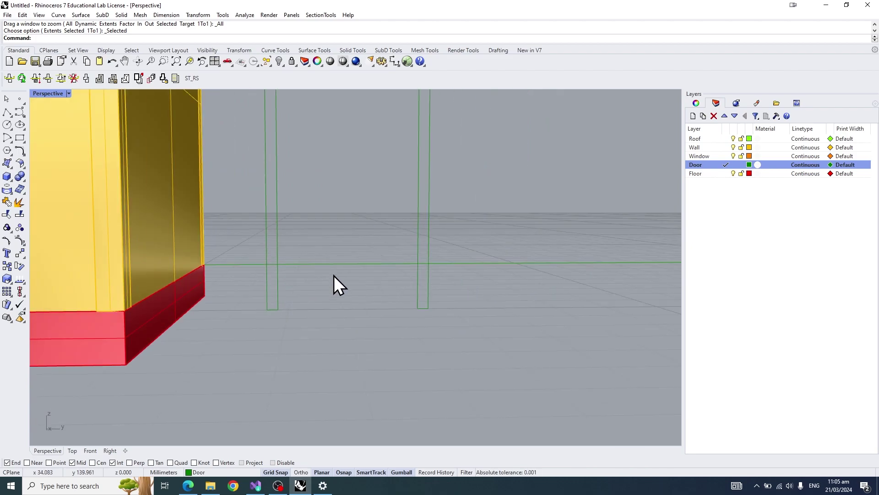
{"action": "scroll", "coordinate": [321, 343], "scroll_direction": "up", "scroll_amount": 3}
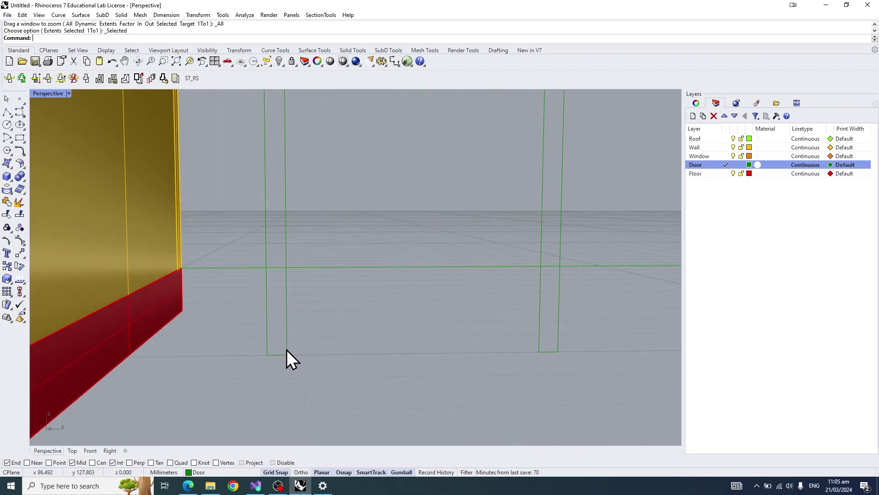
{"action": "left_click", "coordinate": [288, 347]}
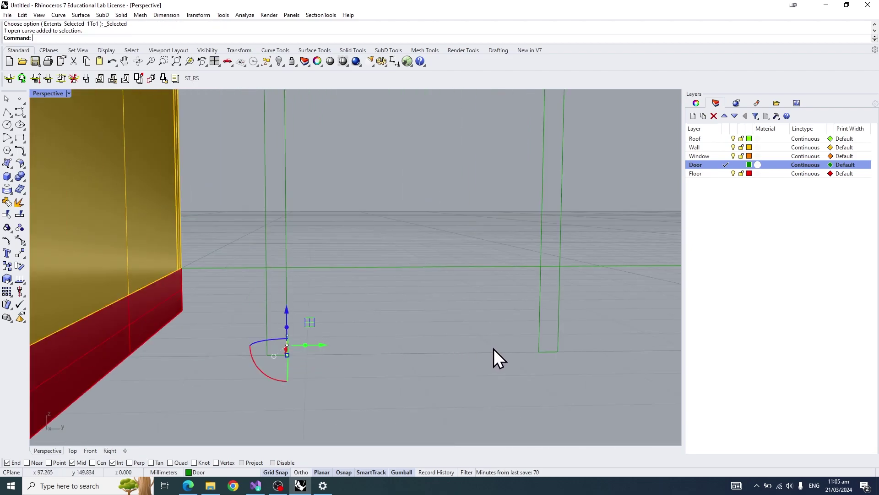
{"action": "left_click", "coordinate": [537, 343]}
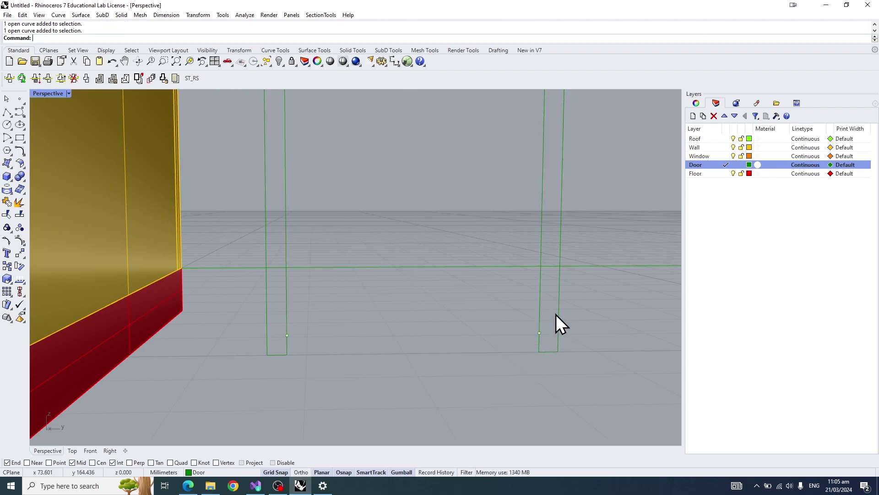
{"action": "scroll", "coordinate": [556, 314], "scroll_direction": "down", "scroll_amount": 5}
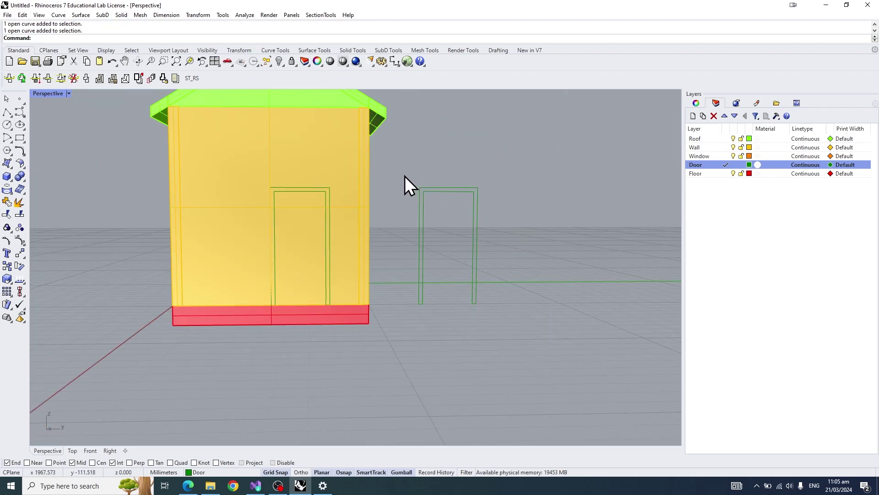
- Join the four curves of the copied door frame beside the house
{"action": "left_click_drag", "start_coordinate": [404, 176], "coordinate": [512, 329]}
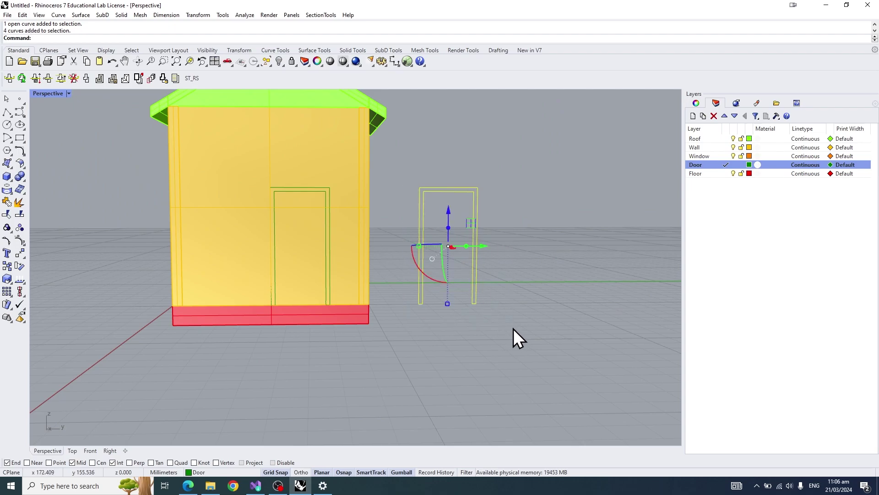
{"action": "type", "text": "join"}
{"action": "key", "text": "Return"}
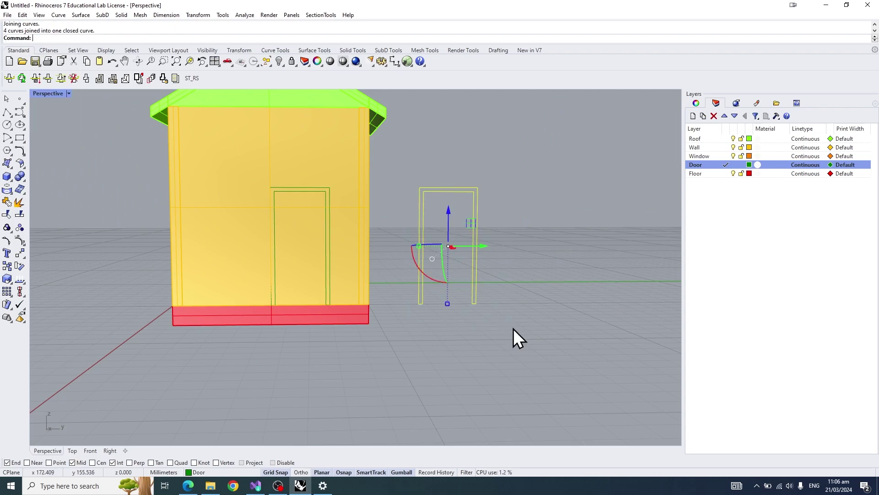
{"action": "left_click", "coordinate": [509, 315]}
{"action": "scroll", "coordinate": [473, 295], "scroll_direction": "up", "scroll_amount": 3}
- Delete the joined door frame copy beside the house
{"action": "left_click", "coordinate": [475, 274]}
{"action": "scroll", "coordinate": [475, 274], "scroll_direction": "up", "scroll_amount": 3}
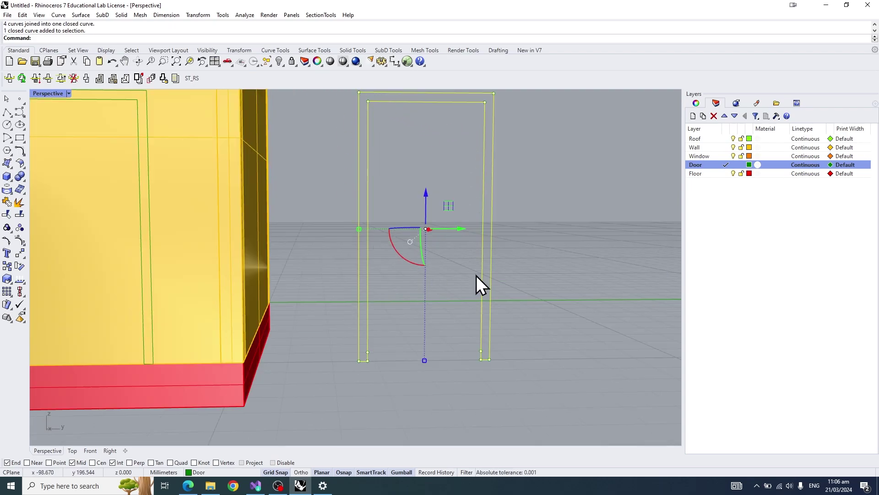
{"action": "key", "text": "Delete"}
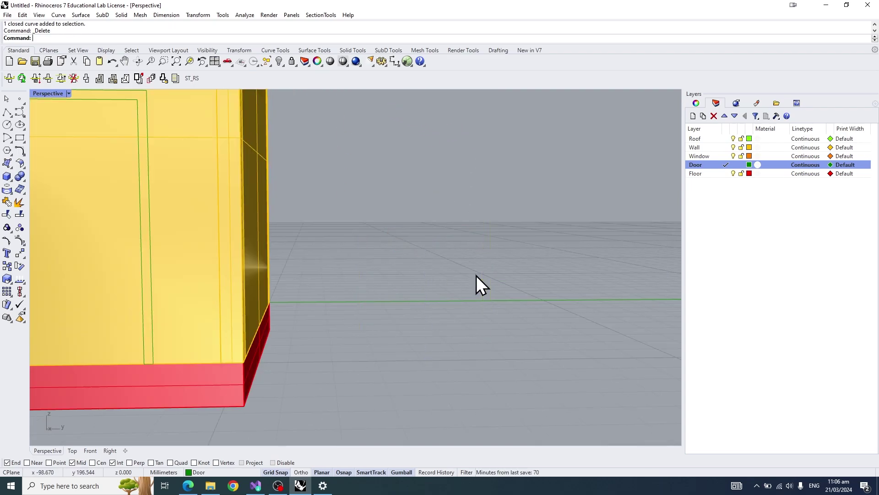
- Try to join the four original door frame curves on the wall in the Right view
{"action": "double_click", "coordinate": [40, 96]}
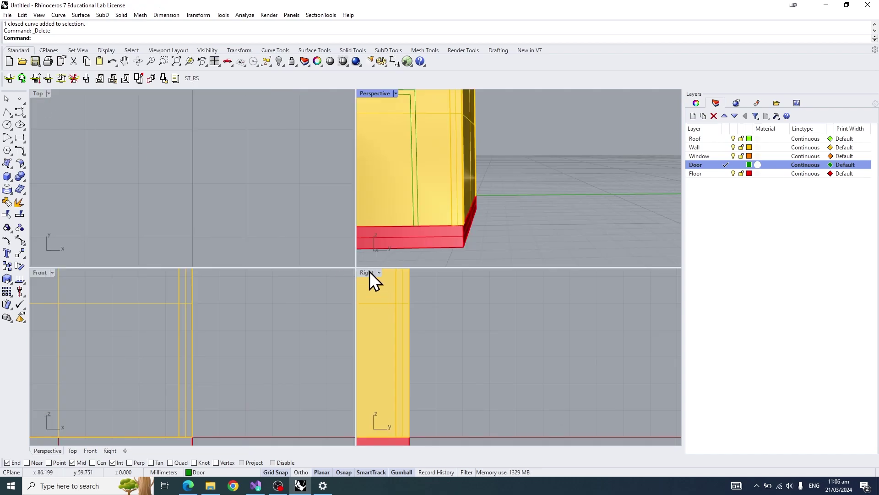
{"action": "double_click", "coordinate": [367, 271]}
{"action": "left_click_drag", "start_coordinate": [250, 193], "coordinate": [337, 331]}
{"action": "type", "text": "Join"}
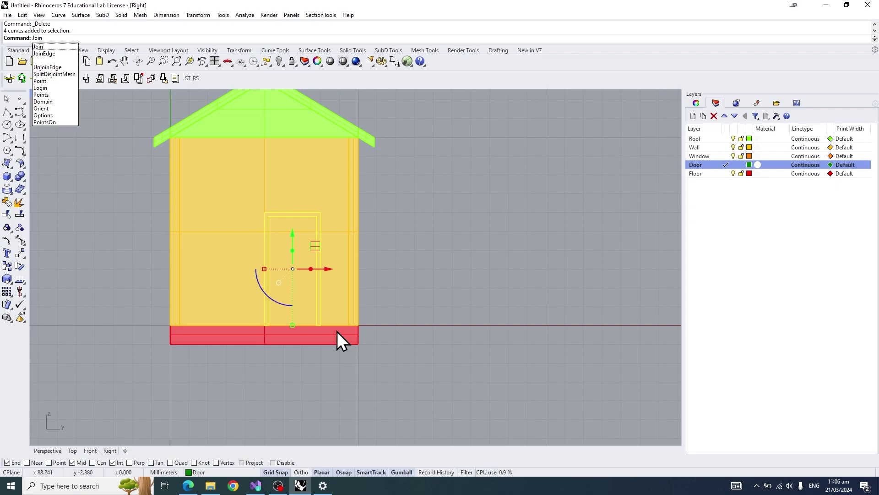
{"action": "key", "text": "Return"}
{"action": "scroll", "coordinate": [427, 253], "scroll_direction": "up", "scroll_amount": 2}
{"action": "right_click_drag", "start_coordinate": [380, 230], "coordinate": [433, 235]}
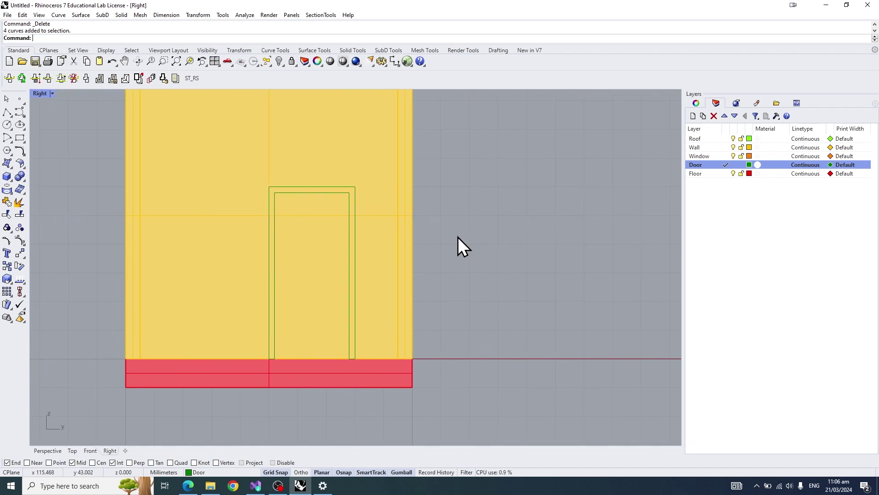
{"action": "left_click_drag", "start_coordinate": [232, 158], "coordinate": [366, 372]}
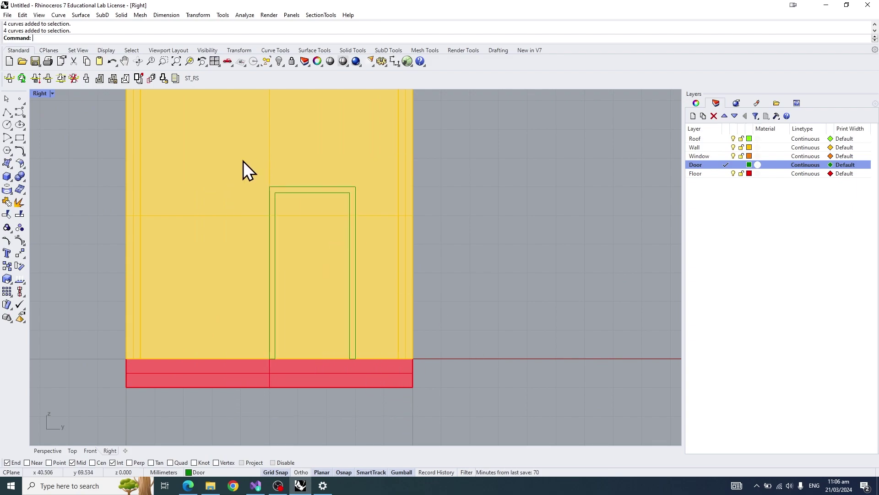
{"action": "left_click_drag", "start_coordinate": [581, 303], "coordinate": [538, 281]}
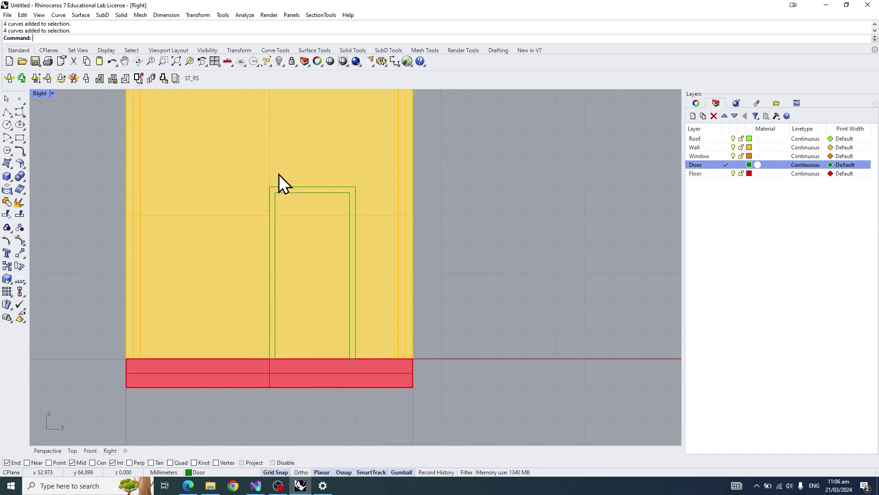
{"action": "left_click_drag", "start_coordinate": [239, 170], "coordinate": [467, 182]}
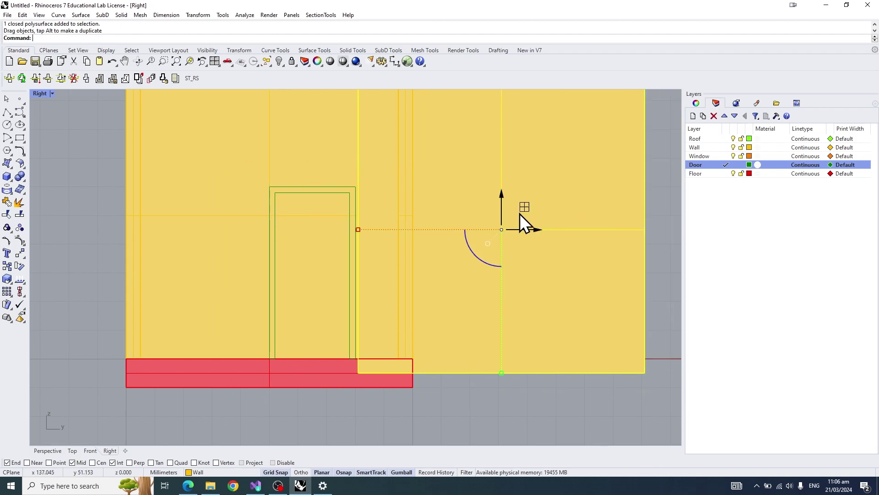
{"action": "key", "text": "ctrl+z"}
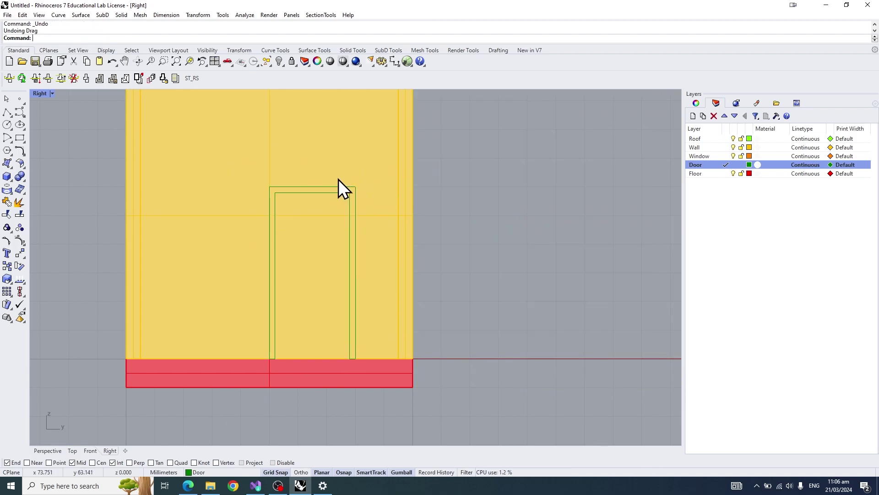
- Join the four door frame curves on the wall into one closed curve and select it
{"action": "left_click_drag", "start_coordinate": [235, 161], "coordinate": [389, 375]}
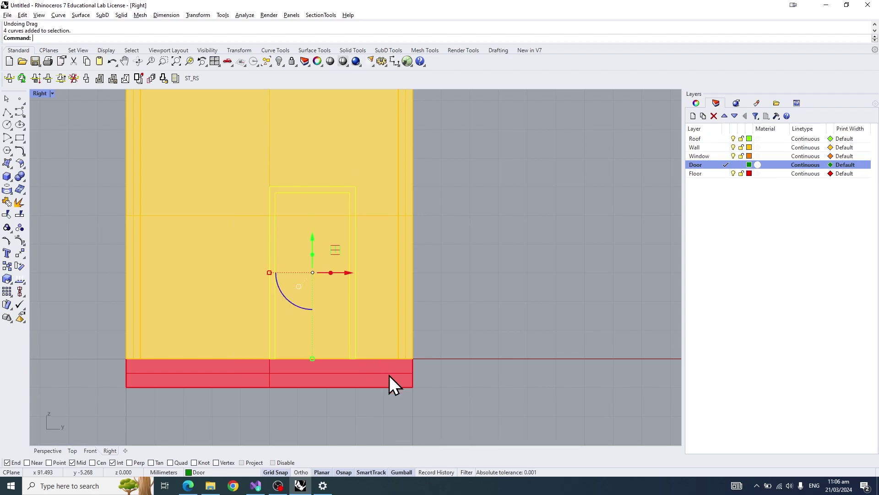
{"action": "scroll", "coordinate": [323, 320], "scroll_direction": "up", "scroll_amount": 3}
{"action": "type", "text": "join"}
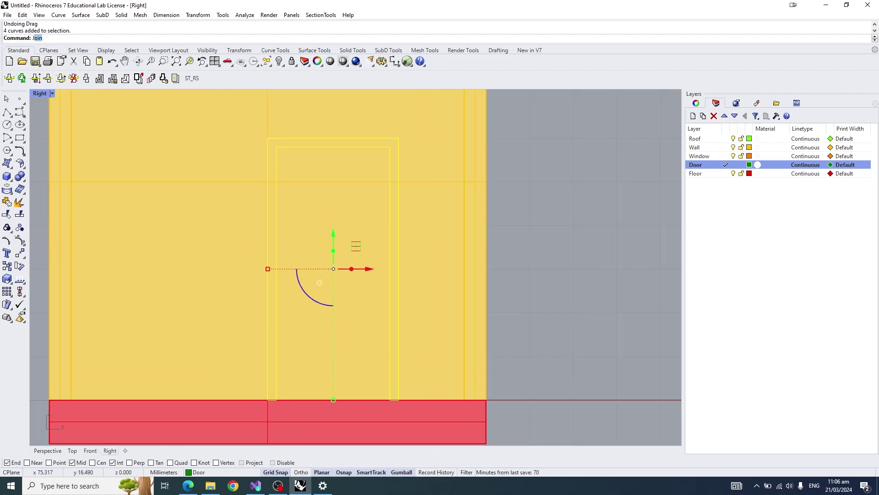
{"action": "key", "text": "Return"}
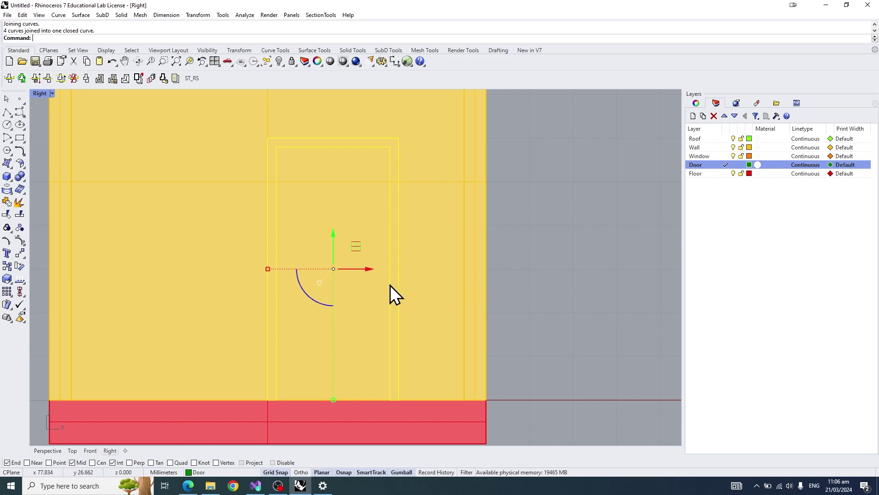
{"action": "left_click", "coordinate": [391, 285]}
{"action": "left_click", "coordinate": [432, 308]}
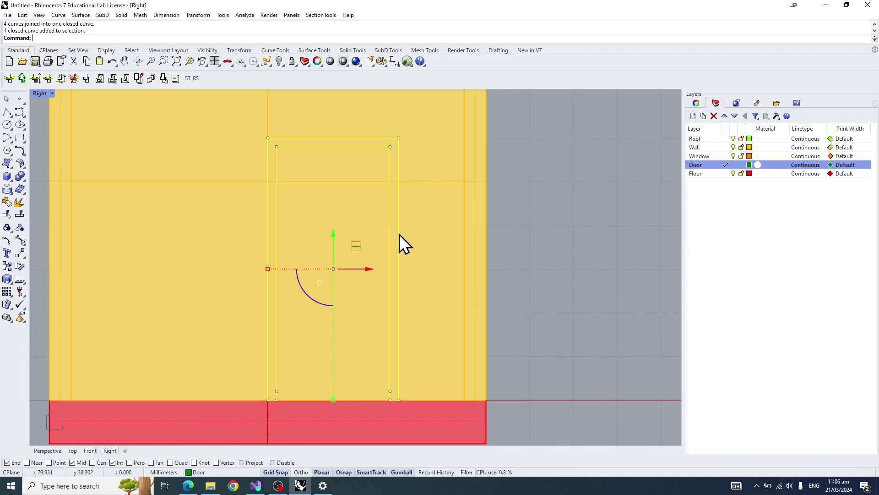
- Create a planar surface from the closed door frame curve in the Perspective view
{"action": "double_click", "coordinate": [42, 93]}
{"action": "double_click", "coordinate": [376, 94]}
{"action": "right_click_drag", "start_coordinate": [380, 117], "coordinate": [446, 190]}
{"action": "right_click_drag", "start_coordinate": [387, 180], "coordinate": [455, 214]}
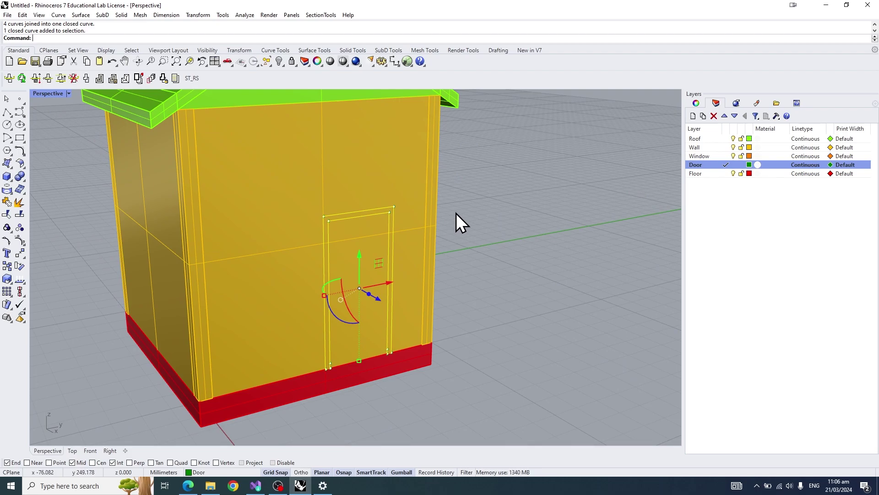
{"action": "right_click_drag", "start_coordinate": [456, 213], "coordinate": [487, 215]}
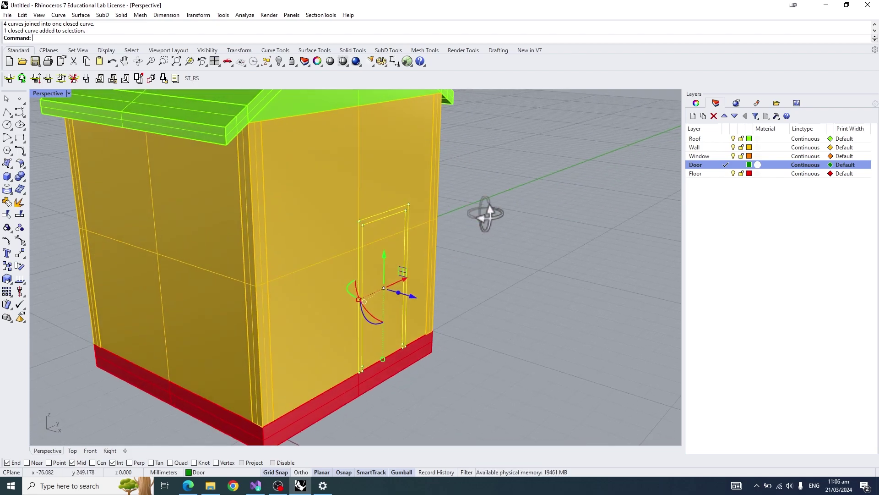
{"action": "scroll", "coordinate": [430, 237], "scroll_direction": "up", "scroll_amount": 2}
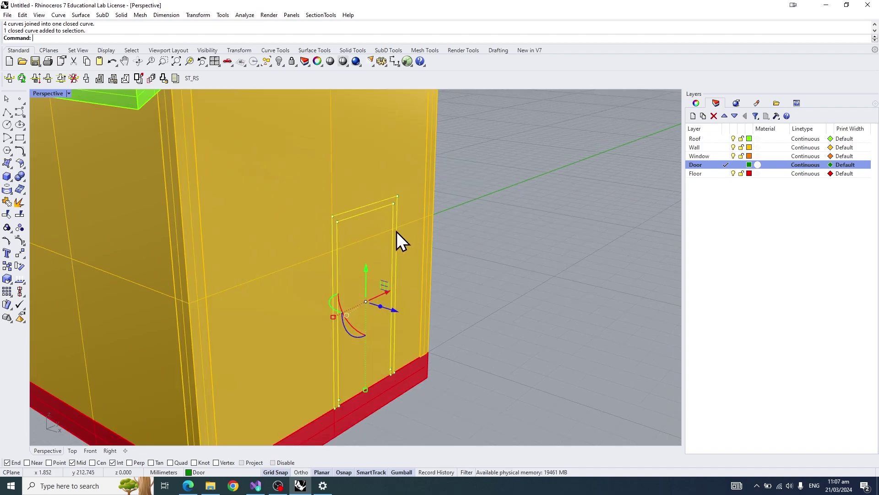
{"action": "type", "text": "PlanarSrf"}
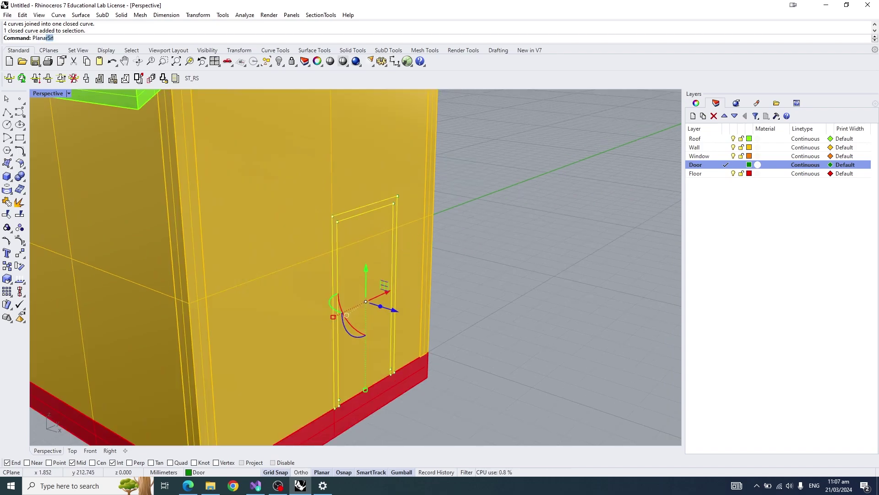
{"action": "key", "text": "Return"}
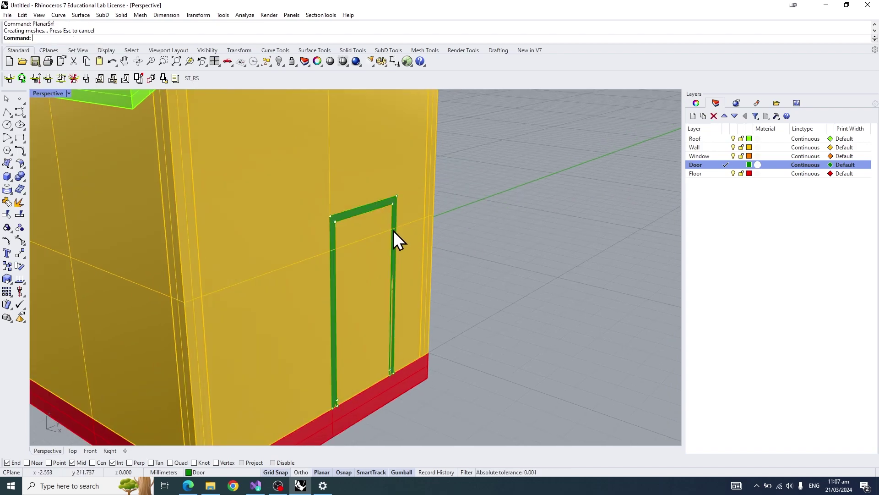
- Extrude the door frame surface 5 mm into the wall as a solid
{"action": "scroll", "coordinate": [394, 229], "scroll_direction": "up", "scroll_amount": 3}
{"action": "left_click", "coordinate": [389, 196]}
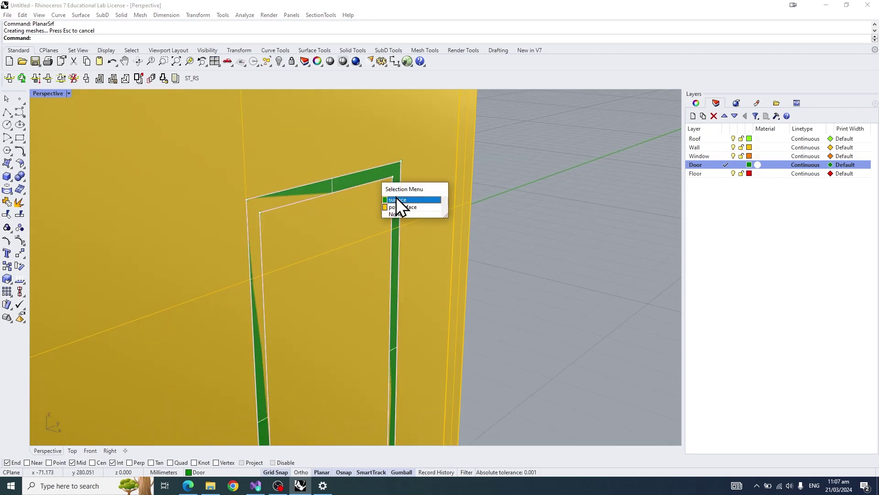
{"action": "left_click", "coordinate": [397, 200]}
{"action": "scroll", "coordinate": [397, 199], "scroll_direction": "down", "scroll_amount": 5}
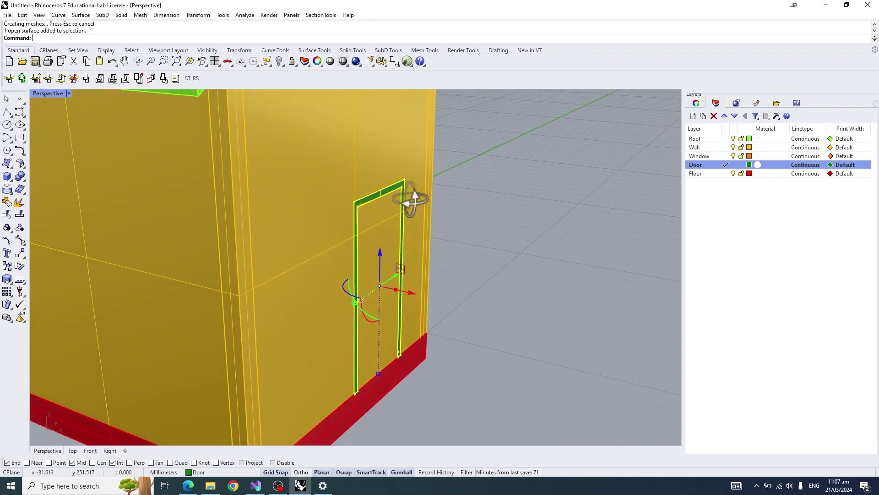
{"action": "scroll", "coordinate": [402, 202], "scroll_direction": "up", "scroll_amount": 5}
{"action": "left_click", "coordinate": [444, 204]}
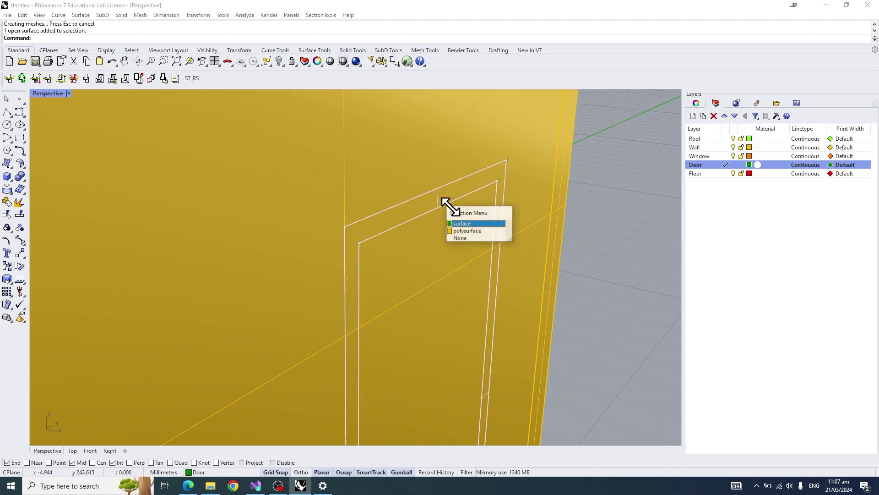
{"action": "left_click", "coordinate": [461, 223]}
{"action": "scroll", "coordinate": [458, 229], "scroll_direction": "down", "scroll_amount": 5}
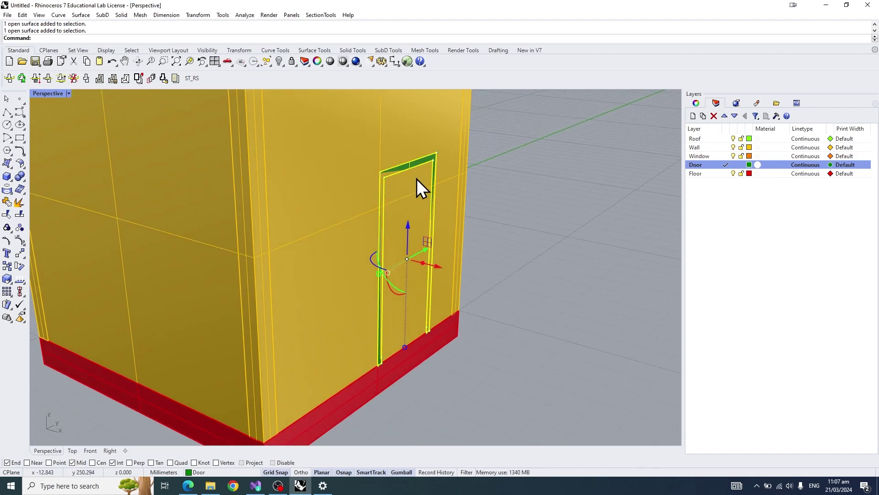
{"action": "type", "text": "ExtrudeSrf"}
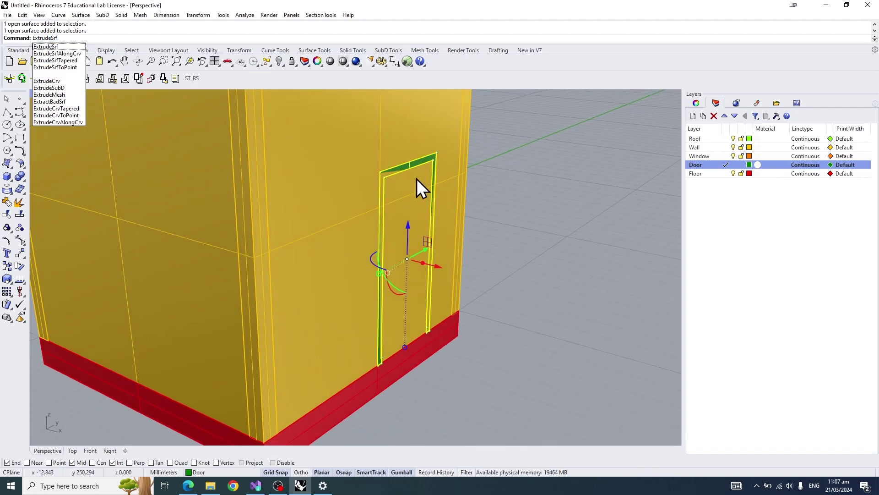
{"action": "key", "text": "Return"}
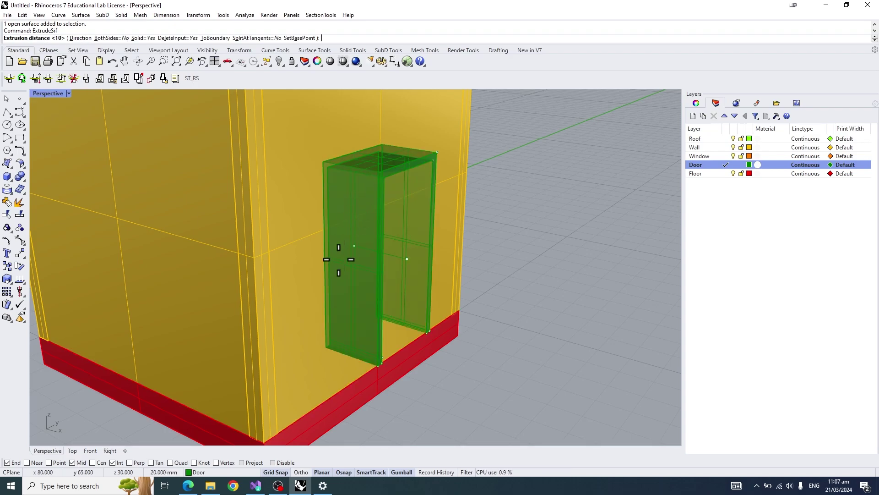
{"action": "right_click_drag", "start_coordinate": [334, 298], "coordinate": [353, 210], "text": "shift"}
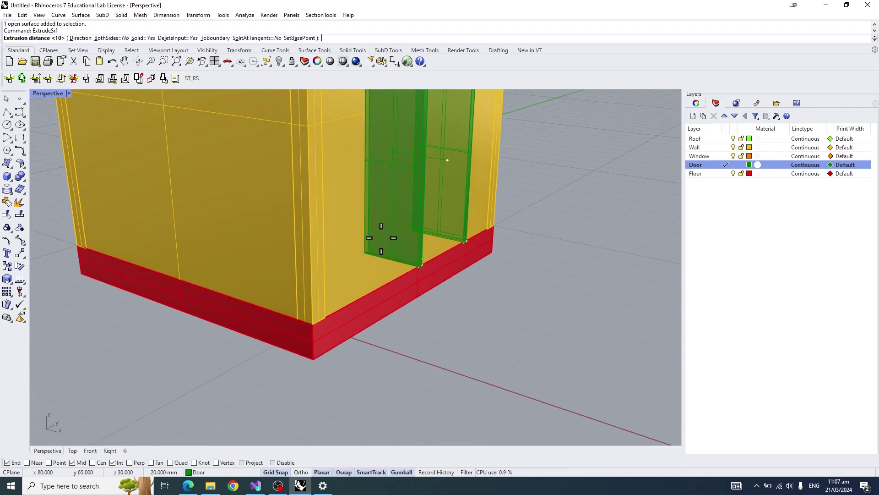
{"action": "scroll", "coordinate": [381, 239], "scroll_direction": "up", "scroll_amount": 3}
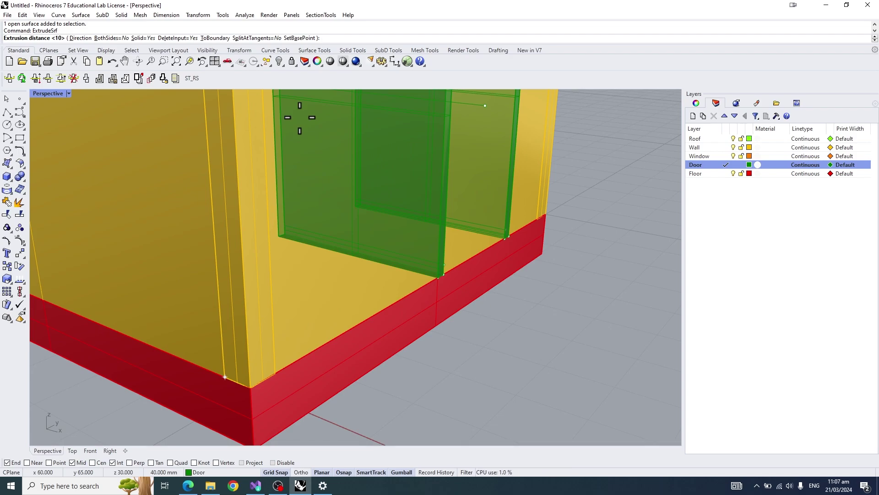
{"action": "type", "text": "5"}
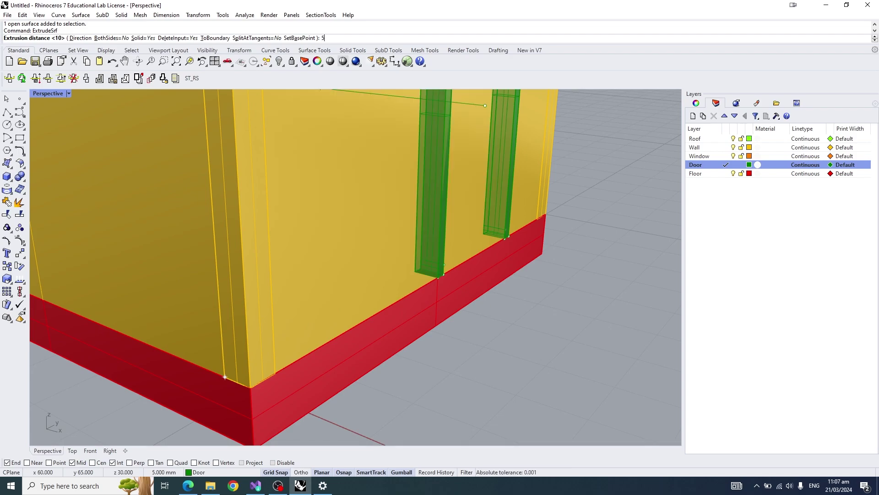
{"action": "key", "text": "Return"}
{"action": "right_click_drag", "start_coordinate": [331, 137], "coordinate": [460, 210]}
{"action": "scroll", "coordinate": [364, 205], "scroll_direction": "up", "scroll_amount": 3}
{"action": "left_click", "coordinate": [366, 205]}
{"action": "left_click", "coordinate": [400, 236]}
{"action": "key", "text": "Escape"}
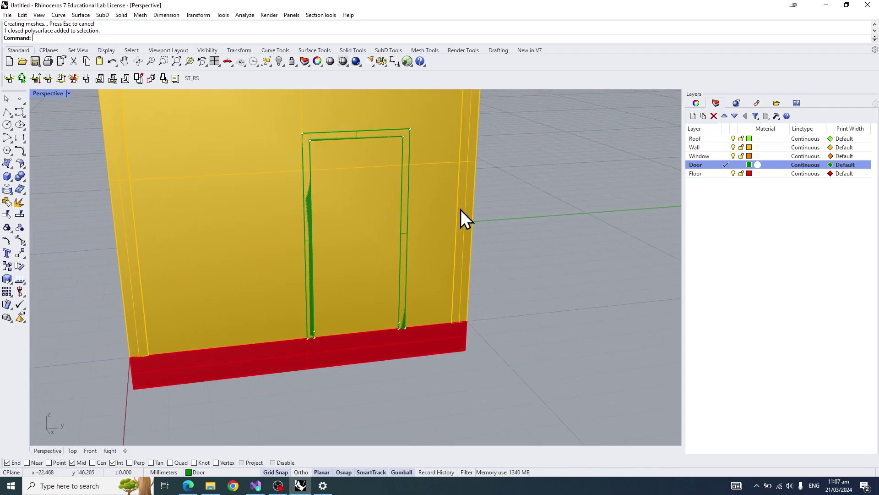
- Subtract the extruded door frame from the house wall with BooleanDifference, keeping the frame solid
{"action": "type", "text": "BooleanDifference"}
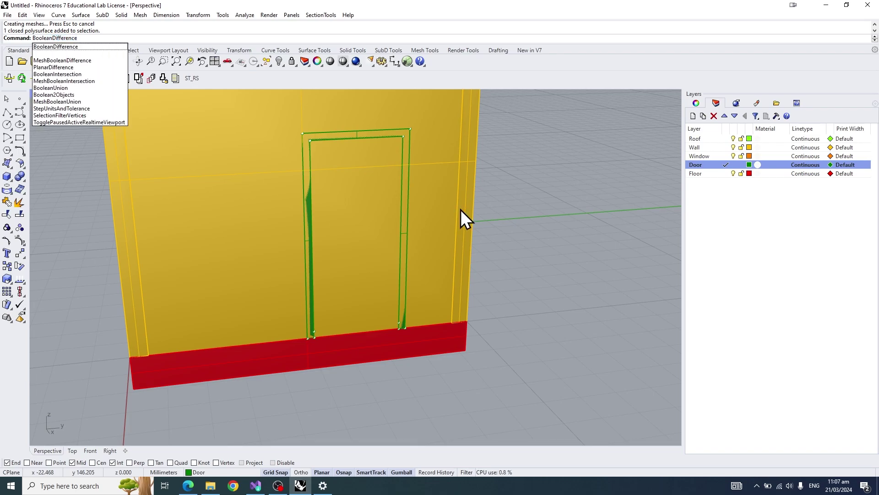
{"action": "key", "text": "Return"}
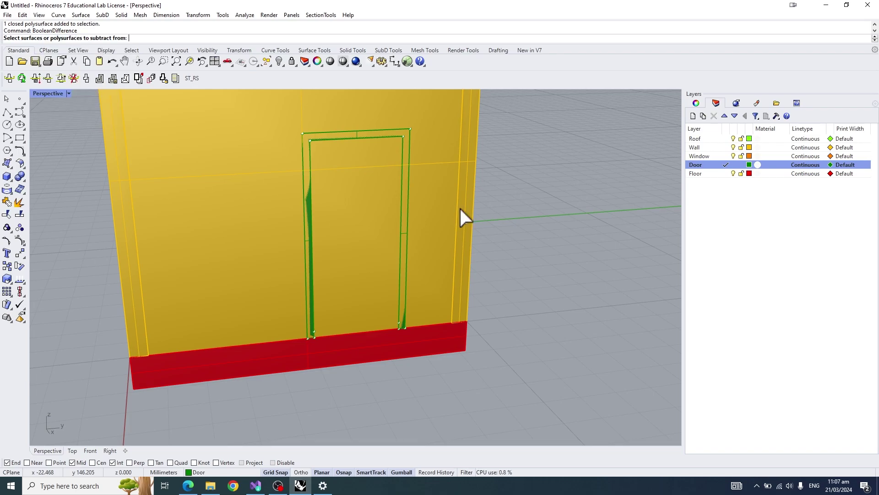
{"action": "scroll", "coordinate": [469, 174], "scroll_direction": "up", "scroll_amount": 1}
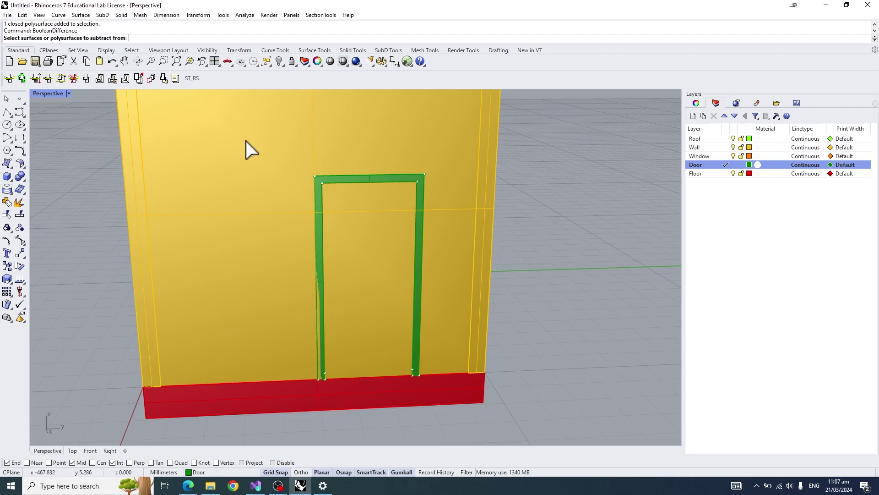
{"action": "right_click_drag", "start_coordinate": [255, 144], "coordinate": [275, 149]}
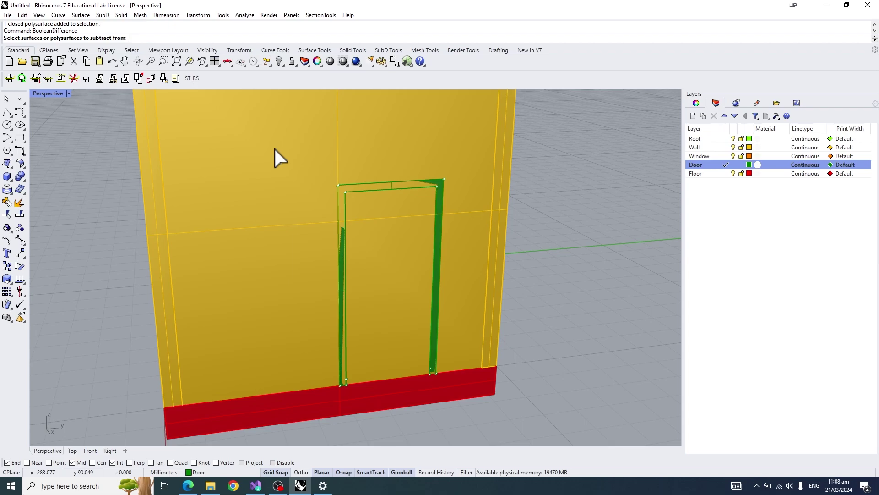
{"action": "left_click", "coordinate": [275, 149]}
{"action": "key", "text": "Return"}
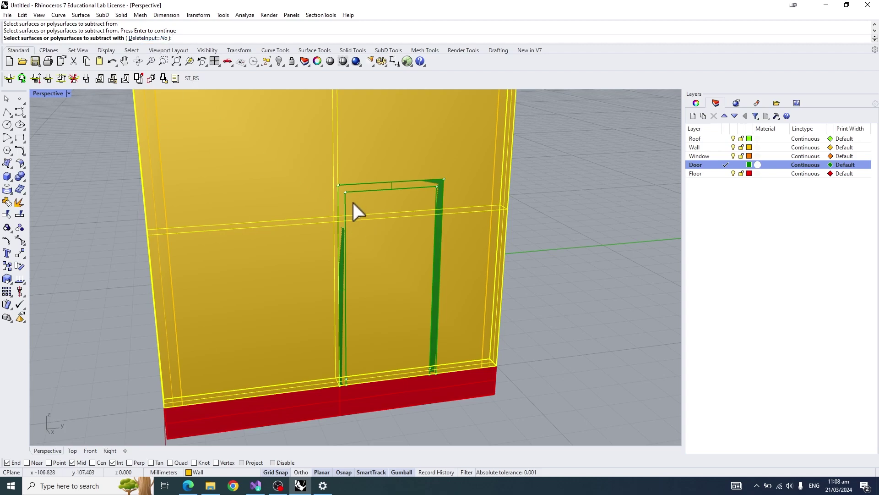
{"action": "scroll", "coordinate": [345, 198], "scroll_direction": "up", "scroll_amount": 2}
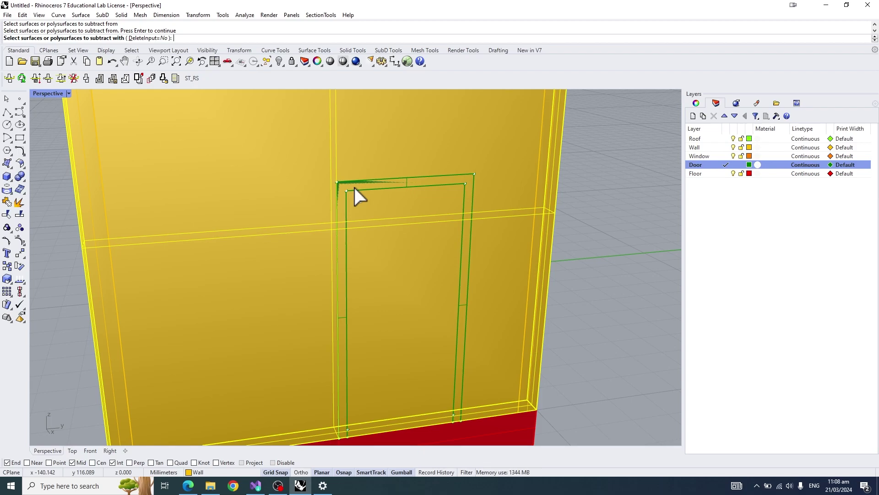
{"action": "left_click", "coordinate": [369, 185]}
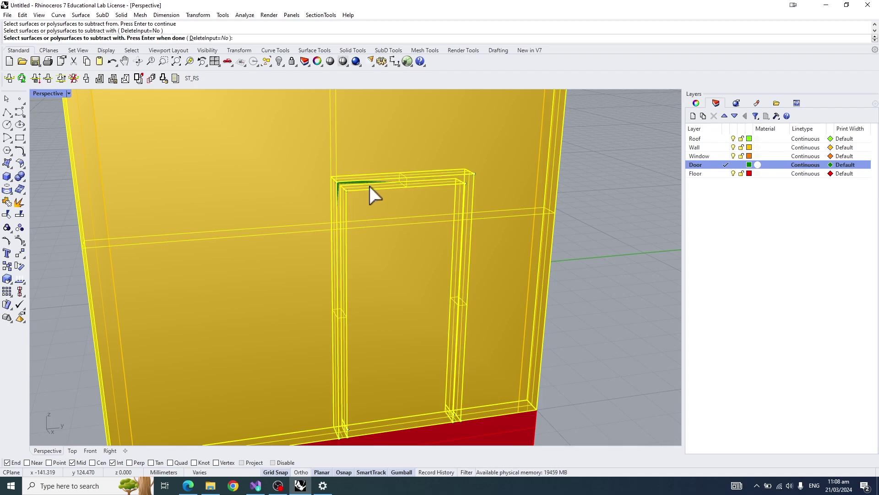
{"action": "key", "text": "Return"}
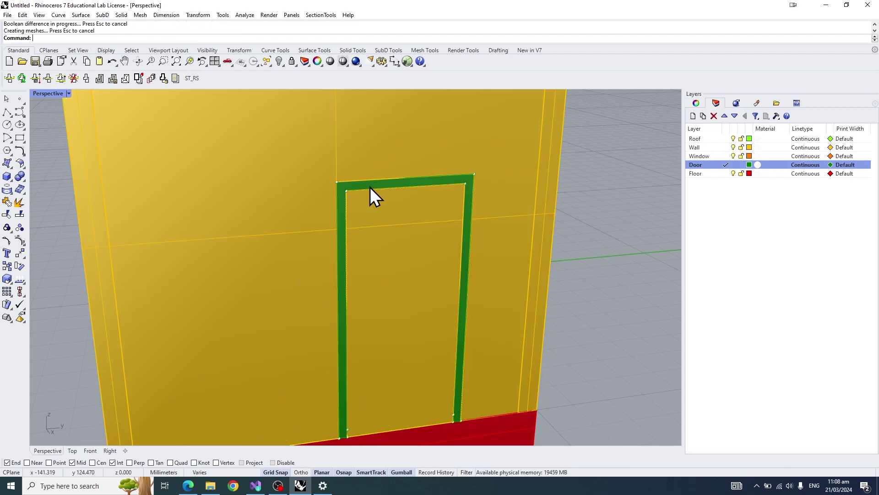
- Check the wall pieces inside and outside the door frame by selecting each one in turn
{"action": "right_click_drag", "start_coordinate": [372, 187], "coordinate": [372, 218]}
{"action": "left_click", "coordinate": [372, 219]}
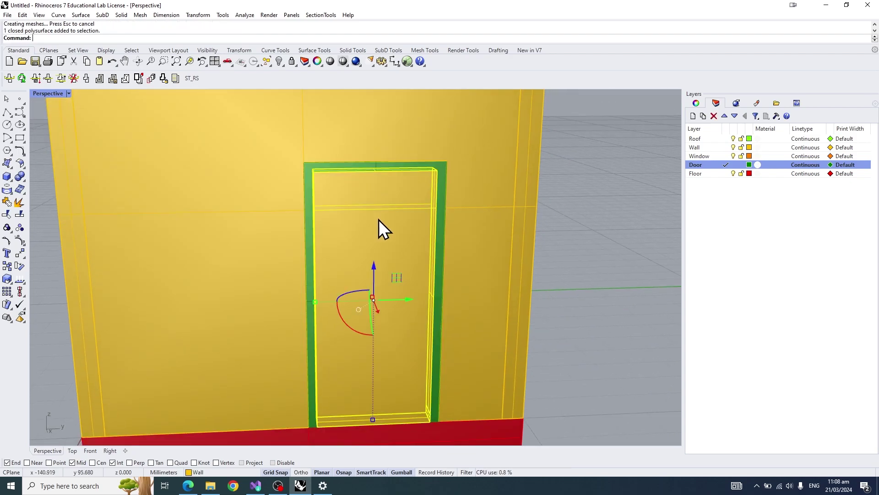
{"action": "left_click", "coordinate": [454, 218]}
{"action": "left_click", "coordinate": [402, 220]}
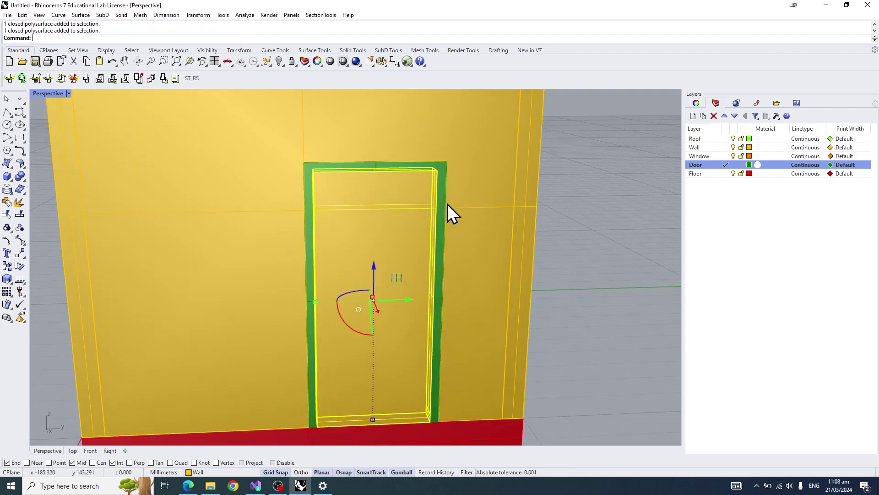
{"action": "key", "text": "Escape"}
{"action": "left_click", "coordinate": [471, 195]}
{"action": "left_click", "coordinate": [411, 219]}
{"action": "left_click", "coordinate": [483, 188]}
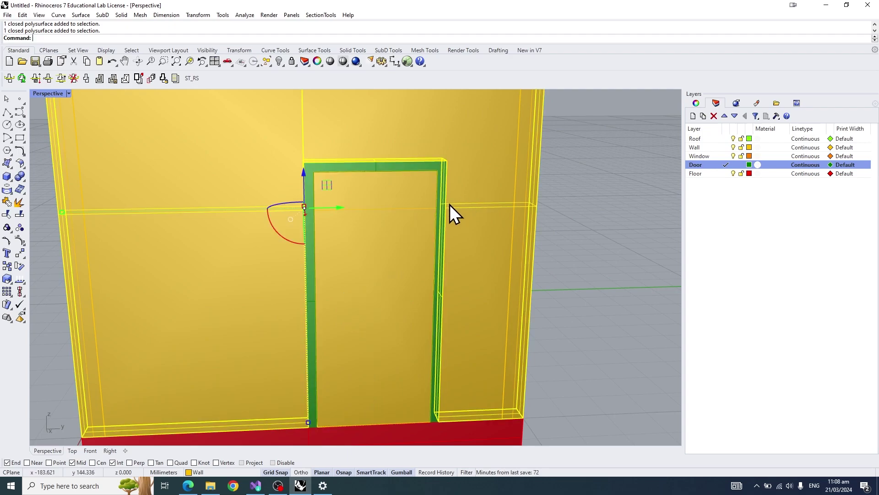
{"action": "left_click", "coordinate": [419, 216]}
{"action": "left_click", "coordinate": [494, 206]}
{"action": "left_click", "coordinate": [583, 198]}
- Delete the wall piece inside the door frame
{"action": "left_click", "coordinate": [376, 230]}
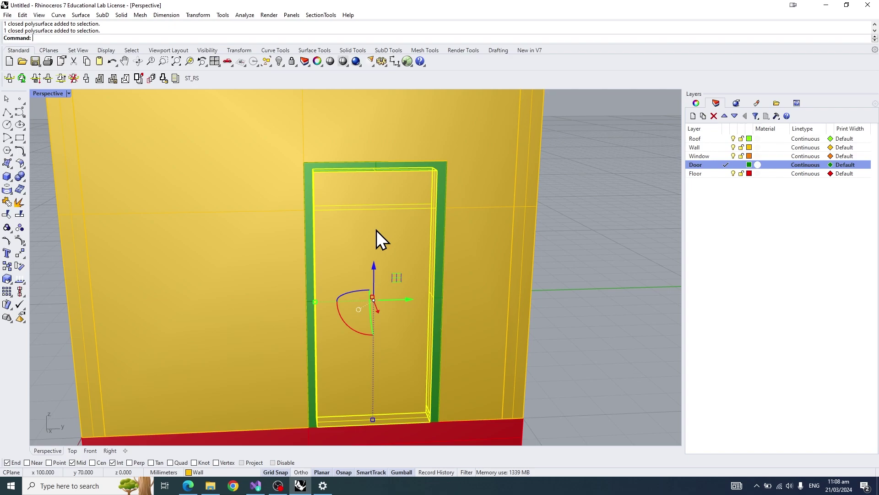
{"action": "key", "text": "Delete"}
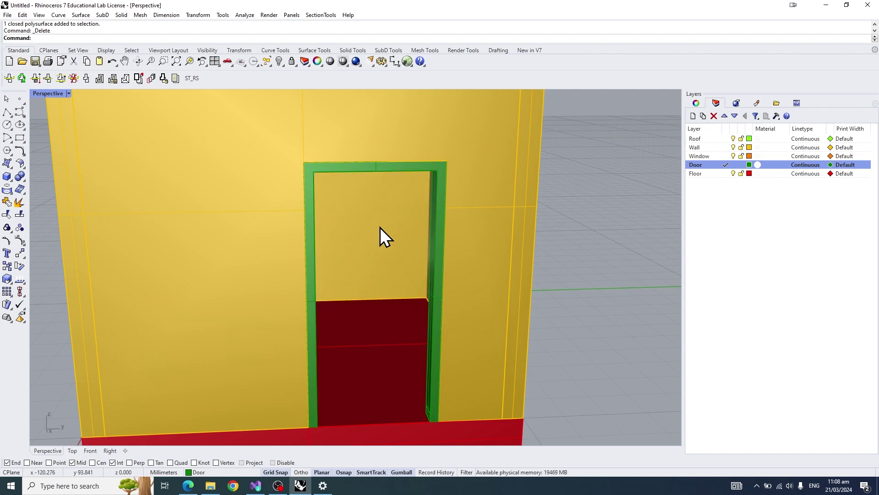
{"action": "right_click_drag", "start_coordinate": [380, 227], "coordinate": [410, 237]}
{"action": "right_click_drag", "start_coordinate": [465, 207], "coordinate": [442, 209]}
- Undo the deletion of the wall piece inside the door frame
{"action": "key", "text": "ctrl+s"}
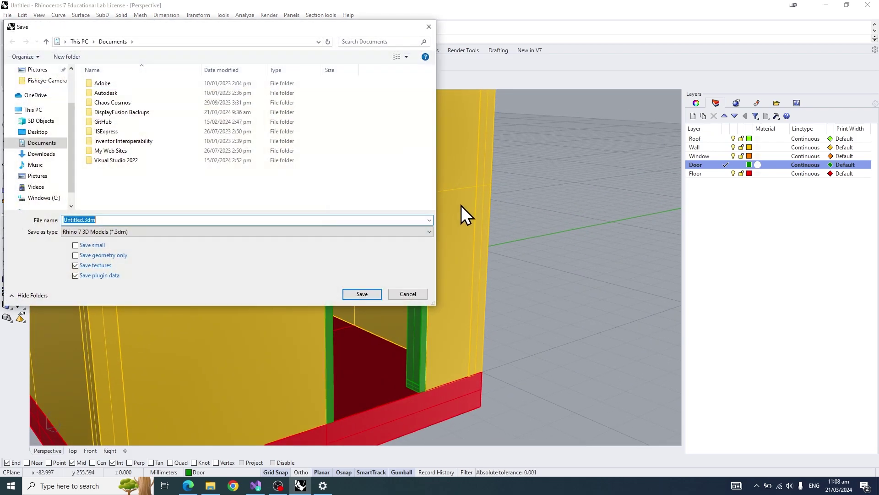
{"action": "key", "text": "Escape"}
{"action": "key", "text": "ctrl+z"}
- Try to scale the panel inside the door frame along the wall's depth, and undo it
{"action": "right_click_drag", "start_coordinate": [432, 212], "coordinate": [459, 278]}
{"action": "scroll", "coordinate": [460, 279], "scroll_direction": "up", "scroll_amount": 6}
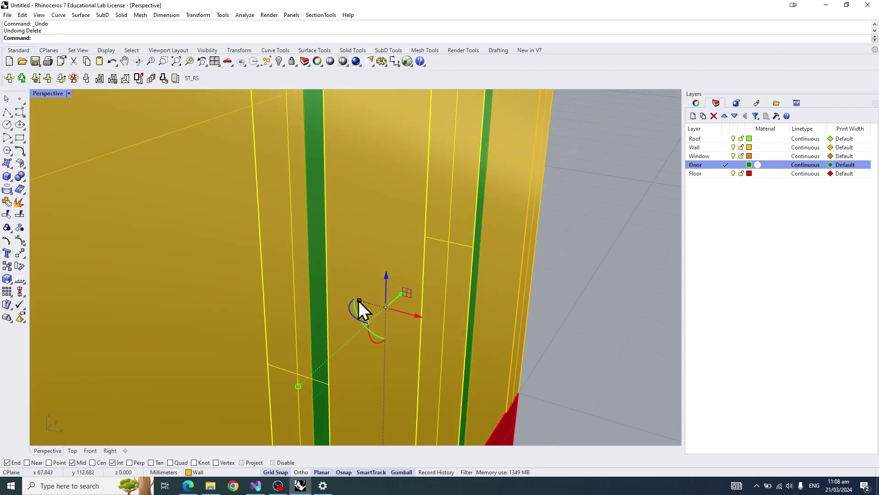
{"action": "scroll", "coordinate": [360, 302], "scroll_direction": "up", "scroll_amount": 2}
{"action": "scroll", "coordinate": [361, 304], "scroll_direction": "down", "scroll_amount": 2}
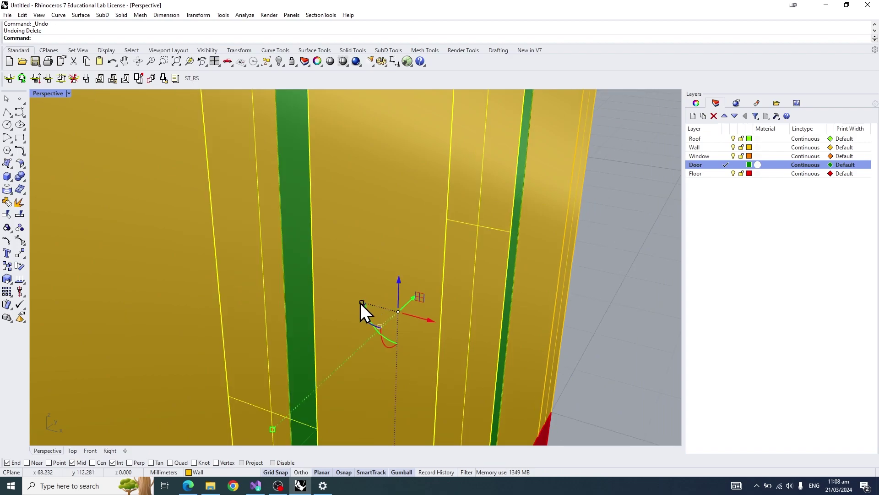
{"action": "left_click_drag", "start_coordinate": [360, 303], "coordinate": [387, 312]}
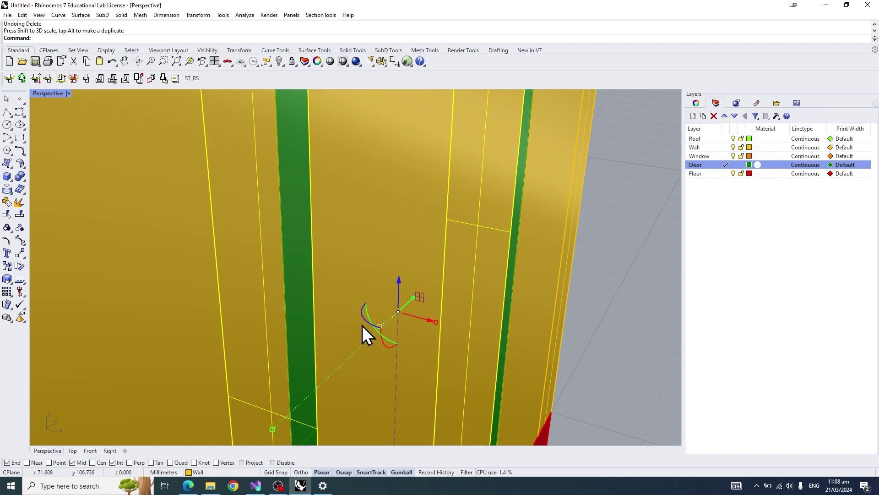
{"action": "key", "text": "ctrl+z"}
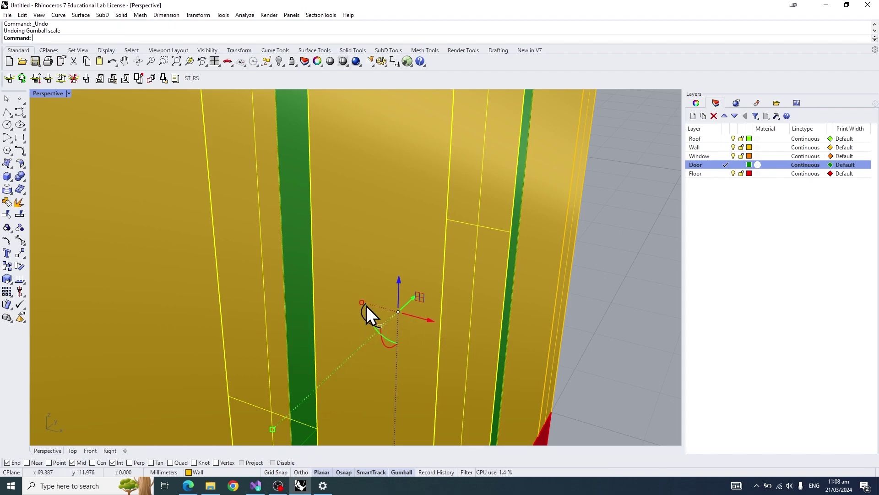
- Scale the panel inside the door frame thinner along the wall's depth
{"action": "left_click_drag", "start_coordinate": [361, 302], "coordinate": [389, 309]}
{"action": "scroll", "coordinate": [428, 294], "scroll_direction": "down", "scroll_amount": 5}
{"action": "right_click_drag", "start_coordinate": [399, 251], "coordinate": [334, 245]}
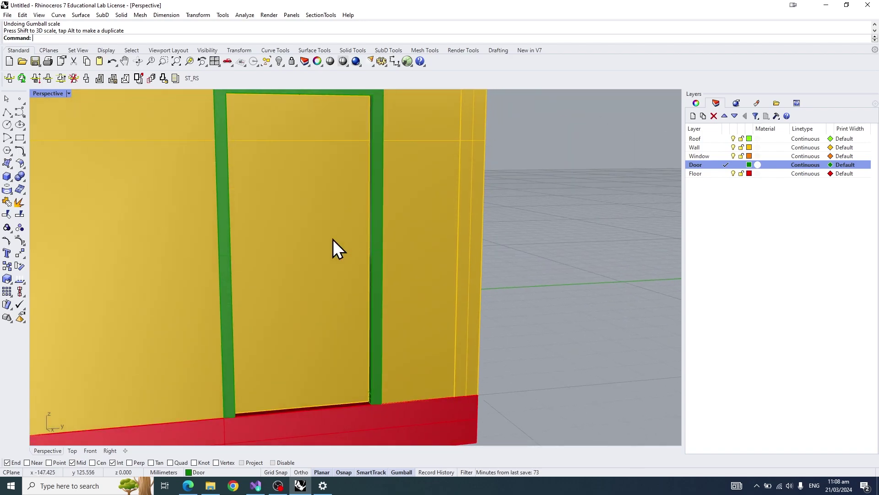
- Move the thin panel inside the door frame to the Door layer
{"action": "left_click", "coordinate": [333, 245]}
{"action": "right_click", "coordinate": [719, 166]}
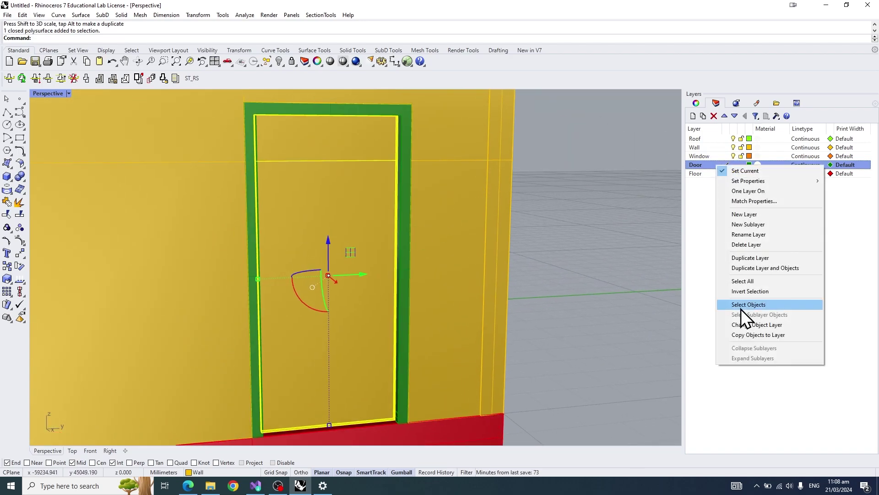
{"action": "left_click", "coordinate": [743, 325]}
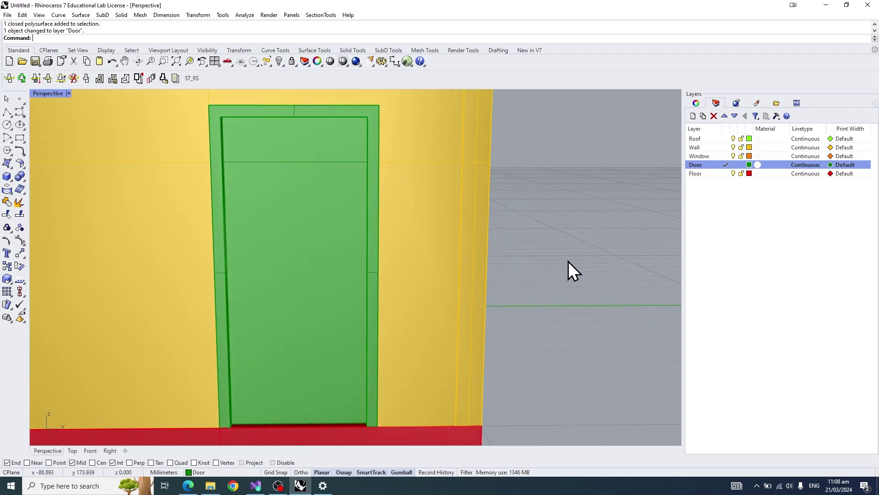
{"action": "right_click_drag", "start_coordinate": [568, 262], "coordinate": [556, 229]}
{"action": "scroll", "coordinate": [536, 259], "scroll_direction": "down", "scroll_amount": 5}
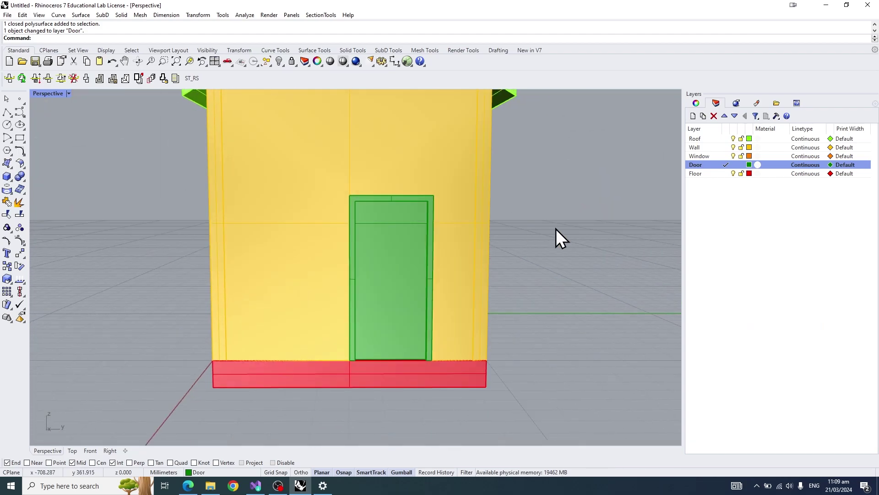
- Make Window the current layer and show the Right view maximized
{"action": "left_click", "coordinate": [709, 195]}
{"action": "left_click", "coordinate": [722, 156]}
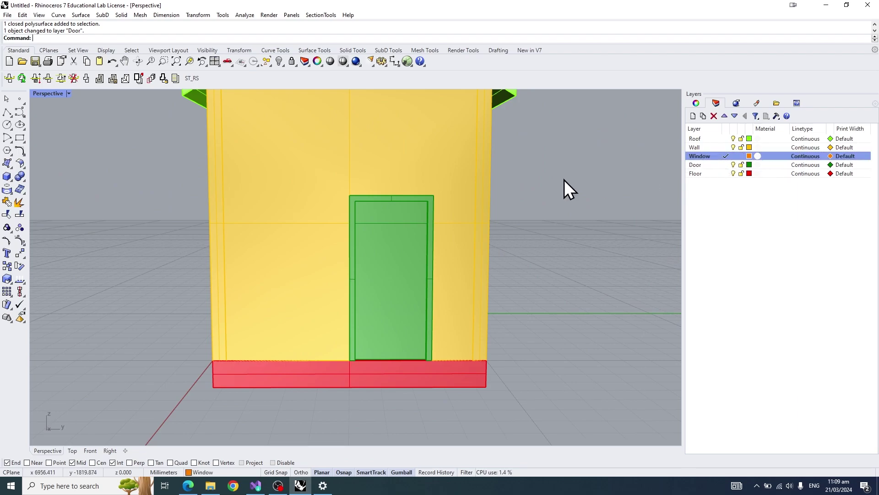
{"action": "right_click_drag", "start_coordinate": [564, 179], "coordinate": [336, 181]}
{"action": "double_click", "coordinate": [56, 93]}
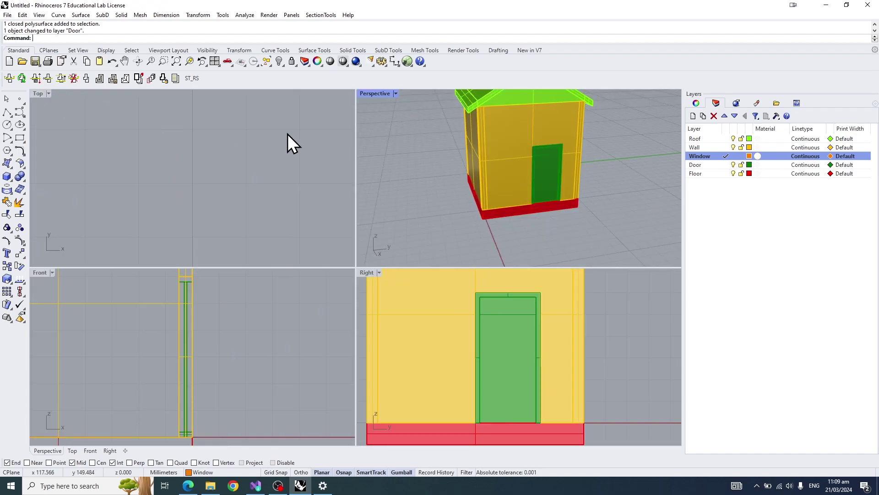
{"action": "double_click", "coordinate": [366, 273]}
{"action": "right_click_drag", "start_coordinate": [367, 273], "coordinate": [456, 303]}
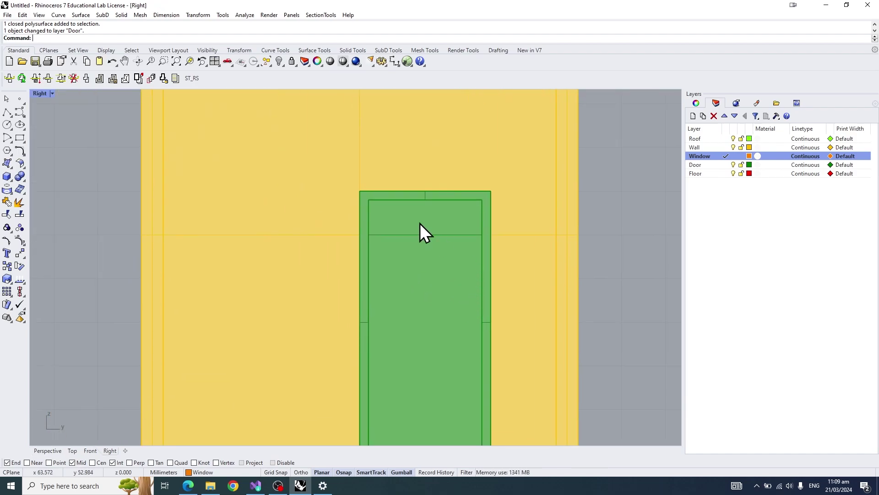
- Sketch a freehand rectangle on the front wall, above and to the left of the door
{"action": "left_click", "coordinate": [20, 138]}
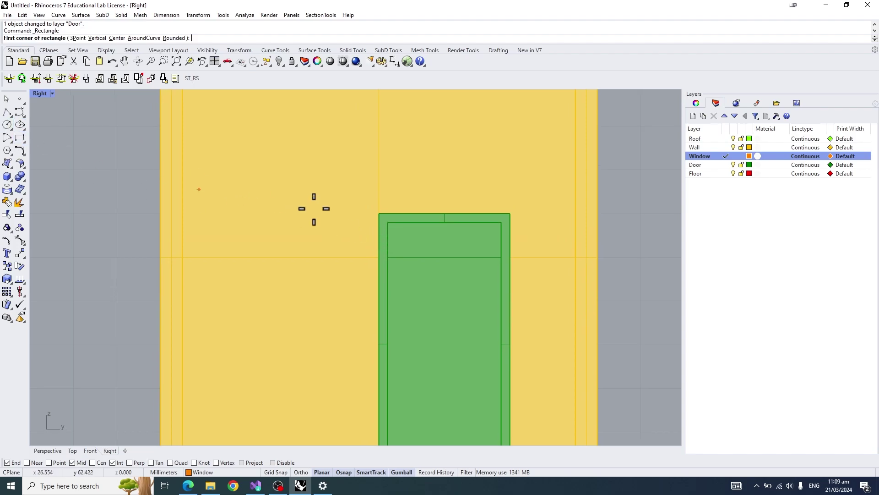
{"action": "scroll", "coordinate": [327, 203], "scroll_direction": "down", "scroll_amount": 3}
{"action": "scroll", "coordinate": [327, 203], "scroll_direction": "up", "scroll_amount": 2}
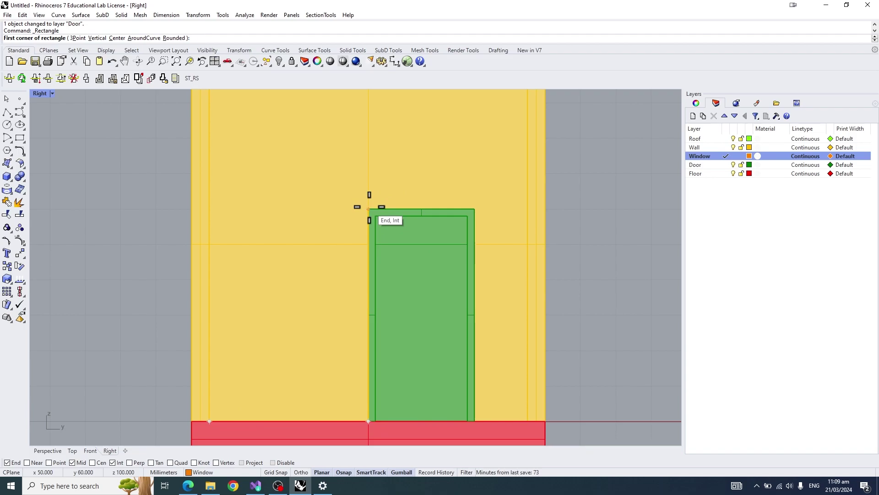
{"action": "right_click_drag", "start_coordinate": [324, 177], "coordinate": [361, 262]}
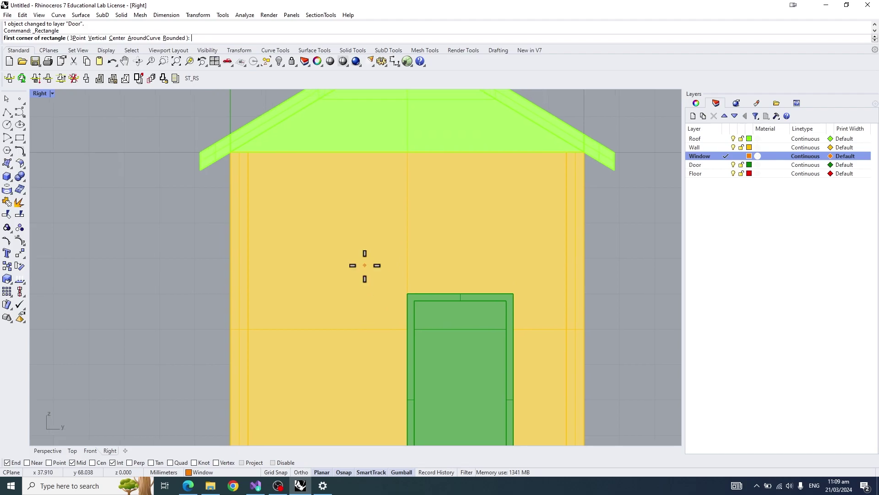
{"action": "right_click_drag", "start_coordinate": [294, 206], "coordinate": [296, 195]}
{"action": "left_click", "coordinate": [19, 137]}
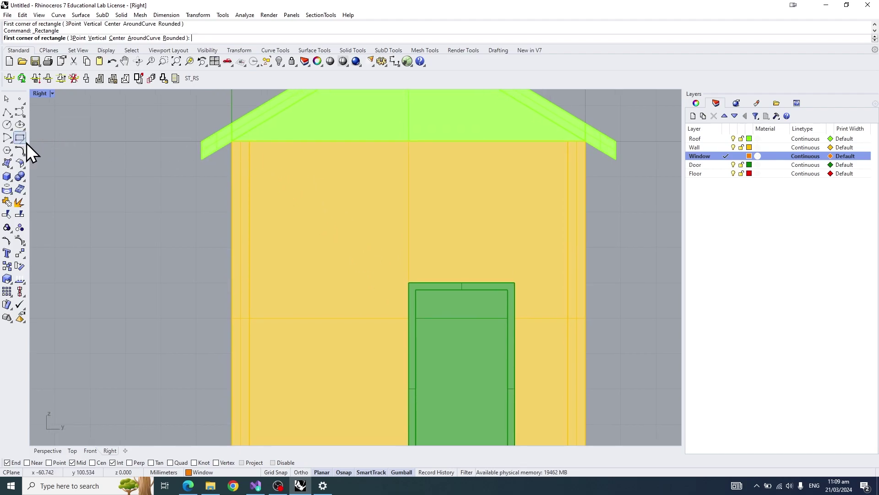
{"action": "left_click", "coordinate": [281, 187]}
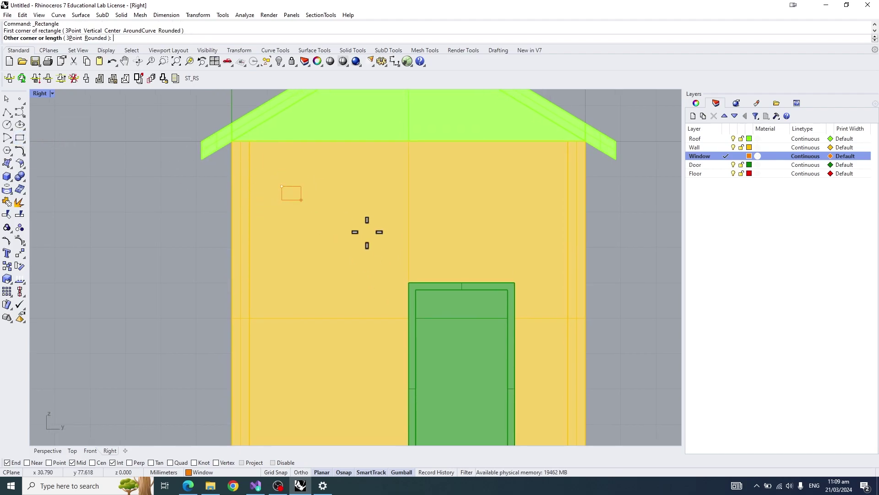
{"action": "left_click", "coordinate": [389, 250]}
{"action": "scroll", "coordinate": [281, 219], "scroll_direction": "down", "scroll_amount": 3}
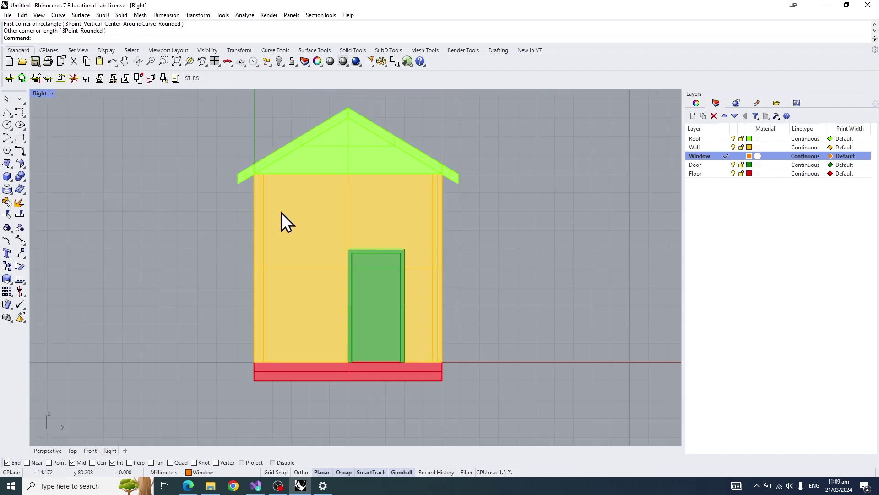
- Delete the freehand rectangle from the wall and restore the straight Right view
{"action": "right_click_drag", "start_coordinate": [280, 220], "coordinate": [202, 195], "text": "ctrl+shift"}
{"action": "right_click_drag", "start_coordinate": [209, 163], "coordinate": [260, 213]}
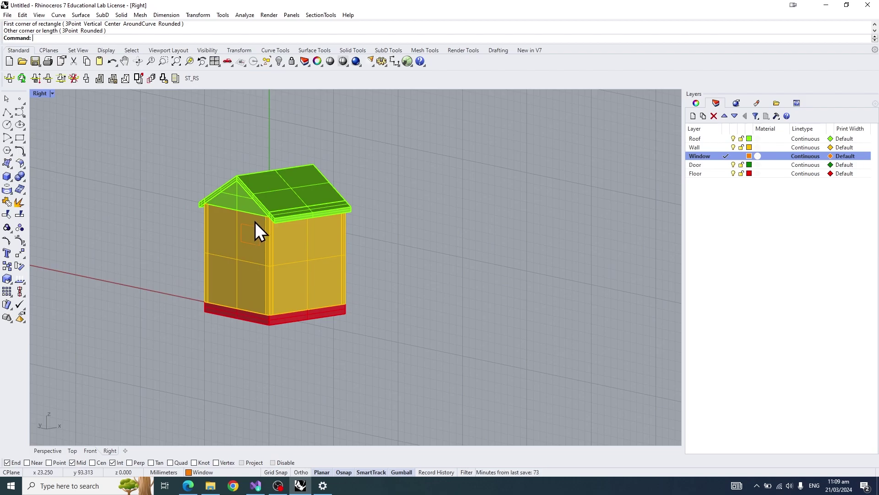
{"action": "left_click", "coordinate": [255, 224]}
{"action": "key", "text": "Escape"}
{"action": "left_click", "coordinate": [255, 226]}
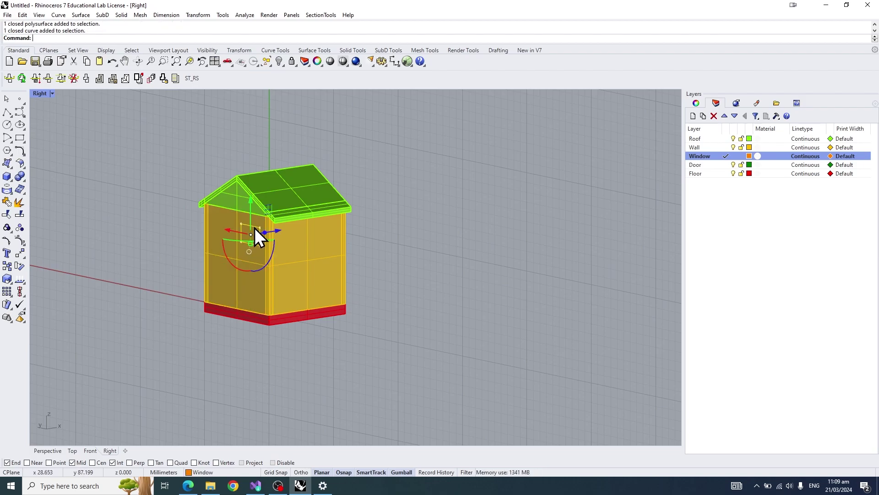
{"action": "key", "text": "Delete"}
{"action": "key", "text": "Home"}
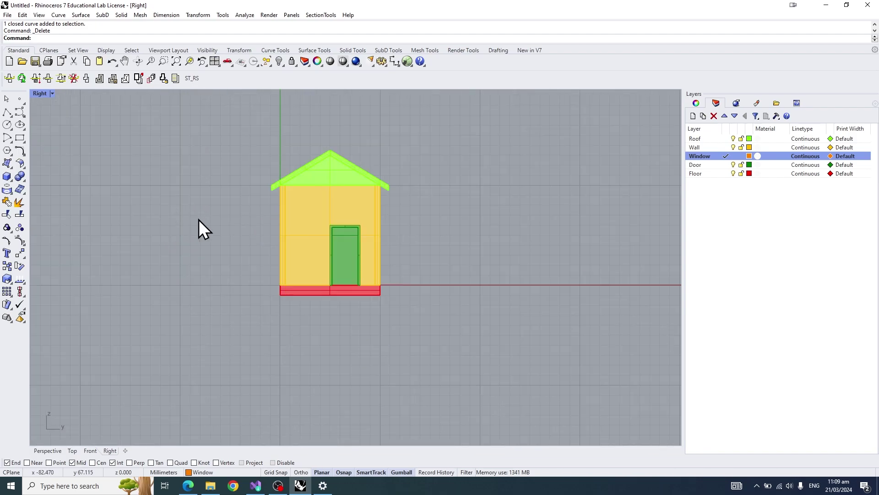
- Draw a 30 by 20 mm rectangle above the door, starting from the door frame's upper-left corner
{"action": "scroll", "coordinate": [316, 215], "scroll_direction": "up", "scroll_amount": 6}
{"action": "left_click", "coordinate": [20, 134]}
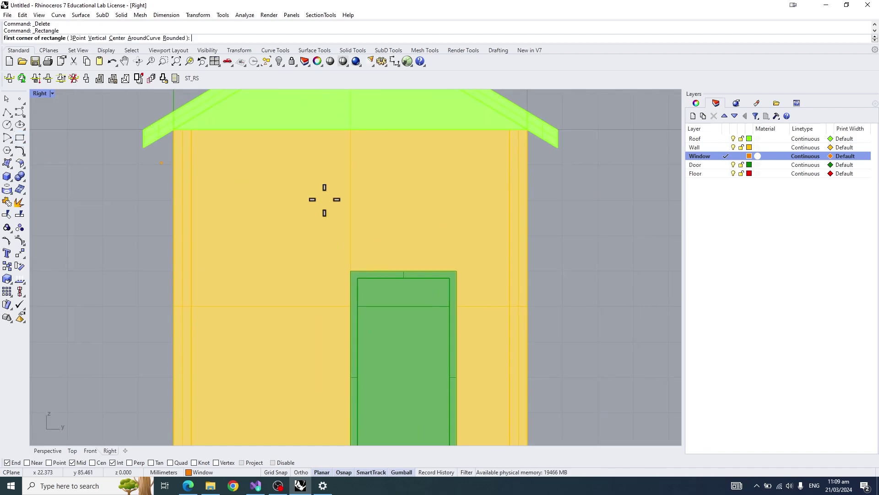
{"action": "scroll", "coordinate": [345, 260], "scroll_direction": "down", "scroll_amount": 2}
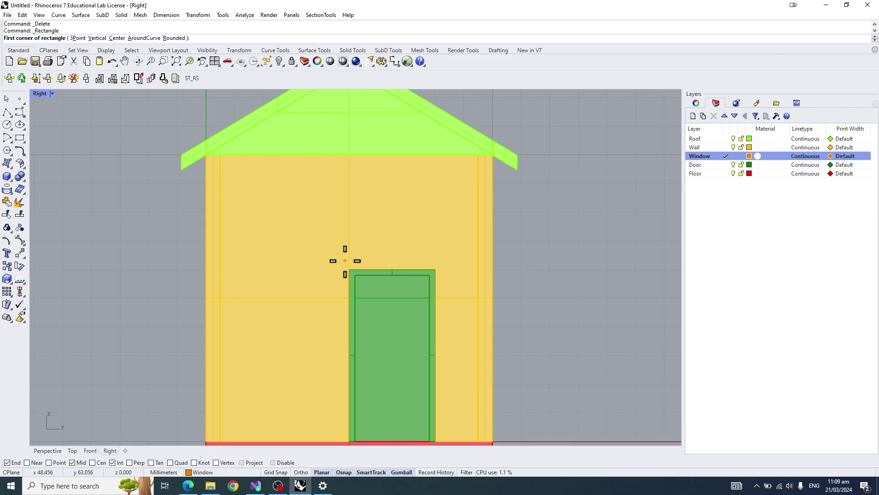
{"action": "scroll", "coordinate": [344, 260], "scroll_direction": "up", "scroll_amount": 4}
{"action": "mouse_move", "coordinate": [344, 259]}
{"action": "right_mouse_down"}
{"action": "mouse_move", "coordinate": [369, 259]}
{"action": "mouse_move", "coordinate": [345, 252]}
{"action": "right_mouse_up"}
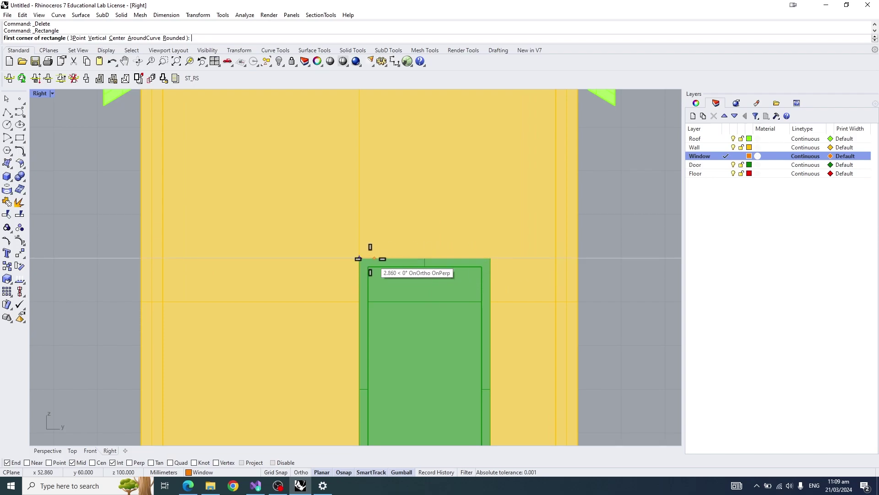
{"action": "left_click", "coordinate": [359, 257]}
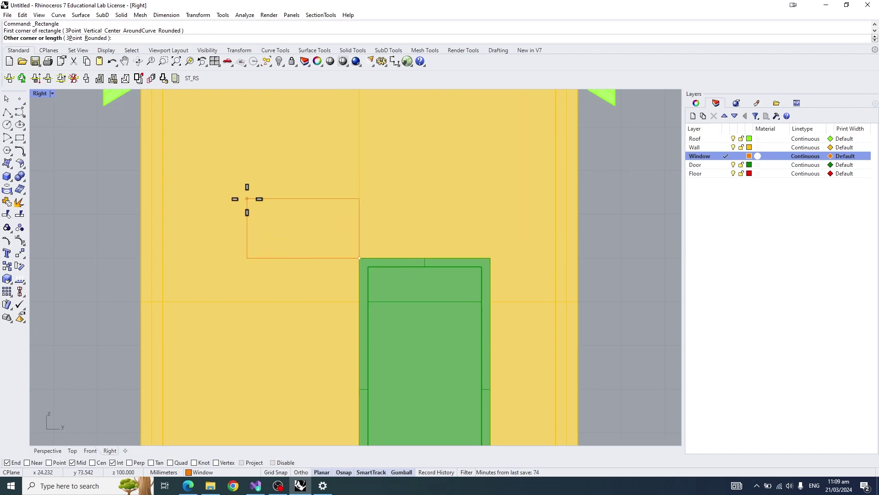
{"action": "type", "text": "20"}
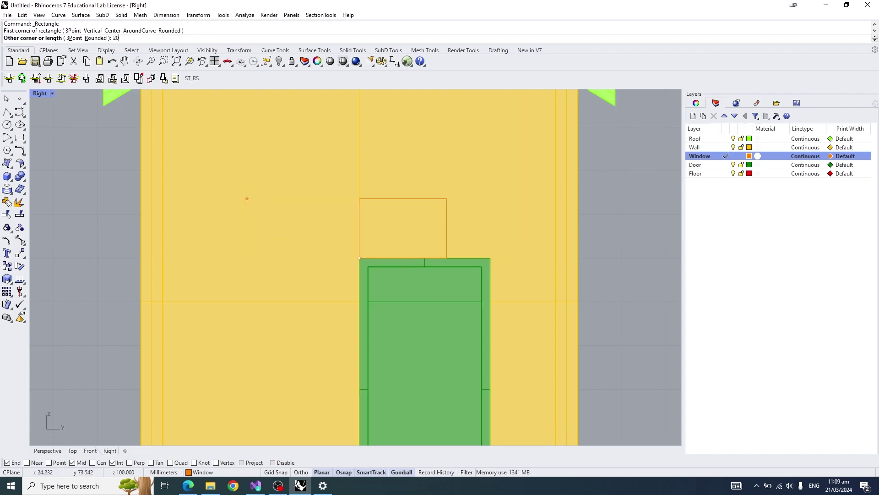
{"action": "key", "text": "BackSpace"}
{"action": "key", "text": "BackSpace"}
{"action": "type", "text": "30"}
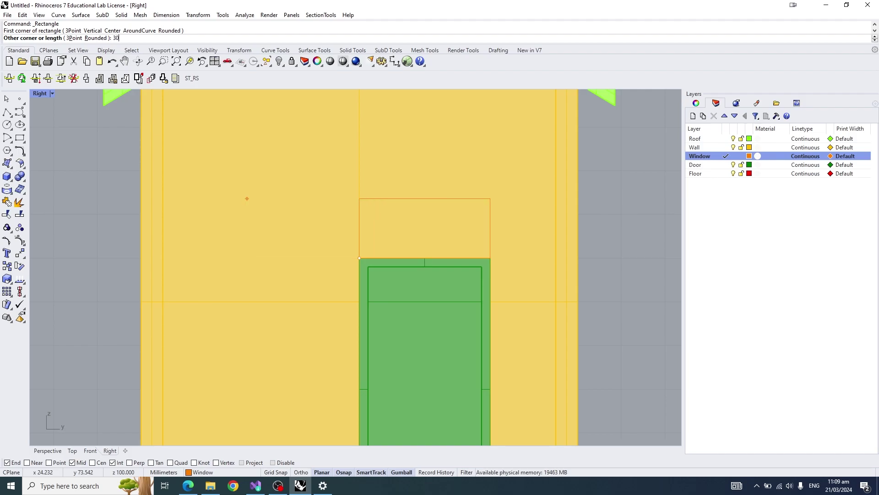
{"action": "key", "text": "Return"}
{"action": "type", "text": "20"}
{"action": "key", "text": "Return"}
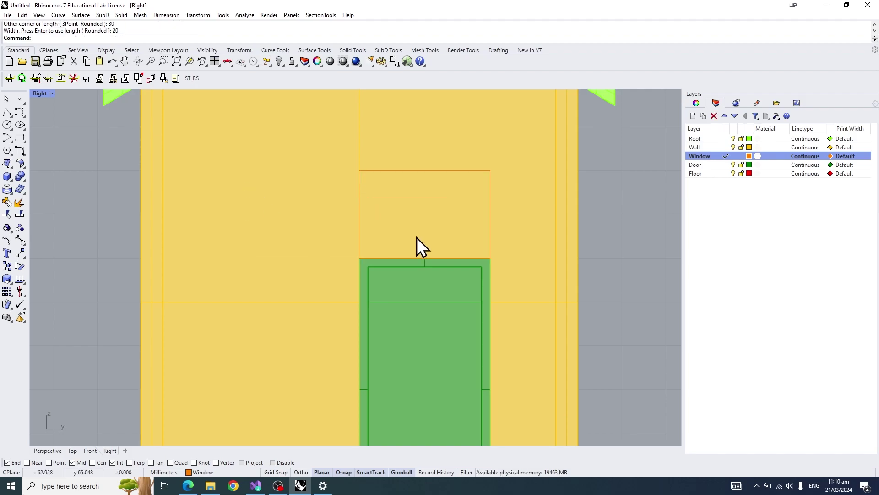
- Move the rectangle onto the wall left of the door, with its upper edge level with the door frame's top, using Grid Snap
{"action": "left_click", "coordinate": [426, 173]}
{"action": "left_click", "coordinate": [458, 194]}
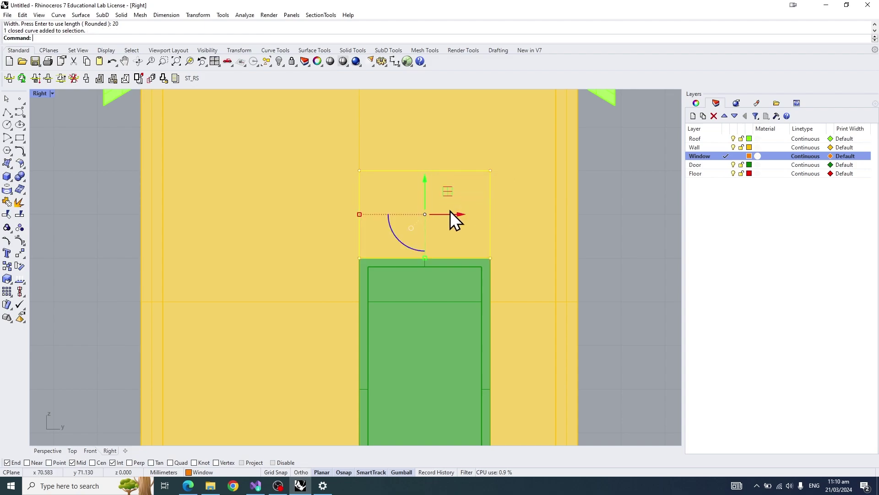
{"action": "left_click_drag", "start_coordinate": [449, 210], "coordinate": [294, 215]}
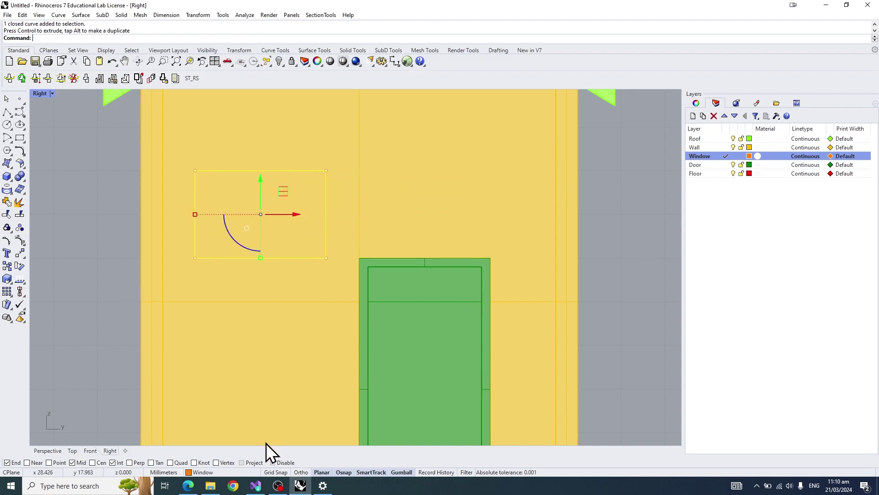
{"action": "left_click_drag", "start_coordinate": [260, 185], "coordinate": [254, 272]}
{"action": "left_click", "coordinate": [614, 233]}
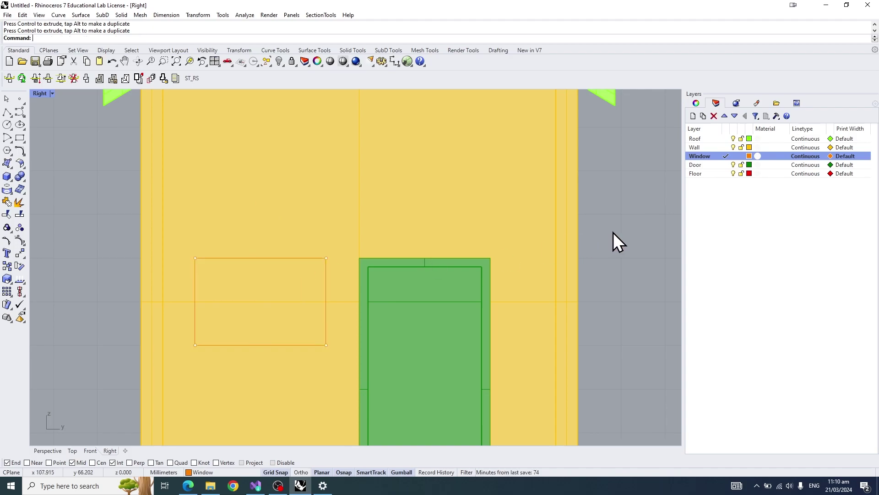
- Offset the window rectangle inward by 2 mm with sharp corners
{"action": "left_click", "coordinate": [315, 258]}
{"action": "left_click", "coordinate": [345, 270]}
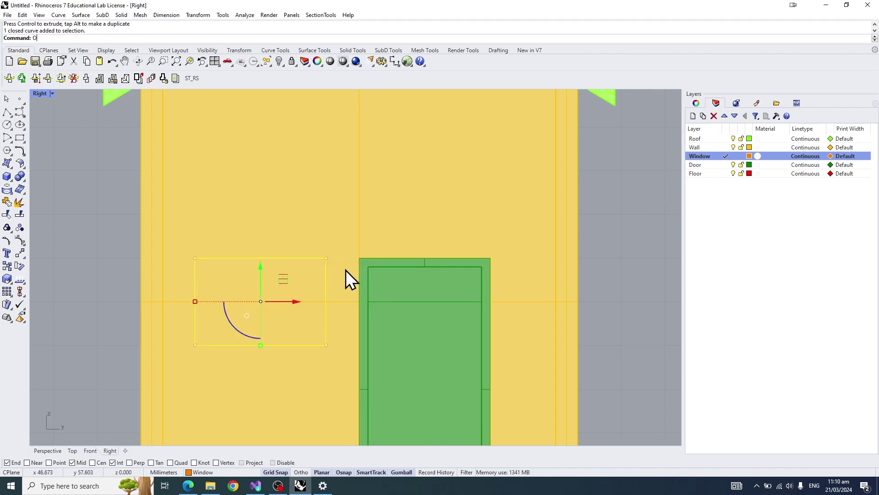
{"action": "type", "text": "Offset"}
{"action": "key", "text": "Escape"}
{"action": "type", "text": "Fof"}
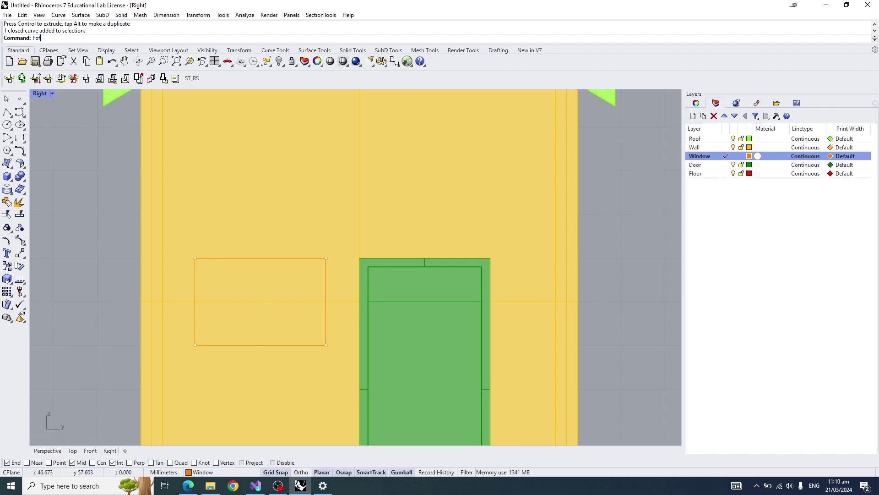
{"action": "key", "text": "BackSpace"}
{"action": "key", "text": "BackSpace"}
{"action": "type", "text": "Off"}
{"action": "key", "text": "Return"}
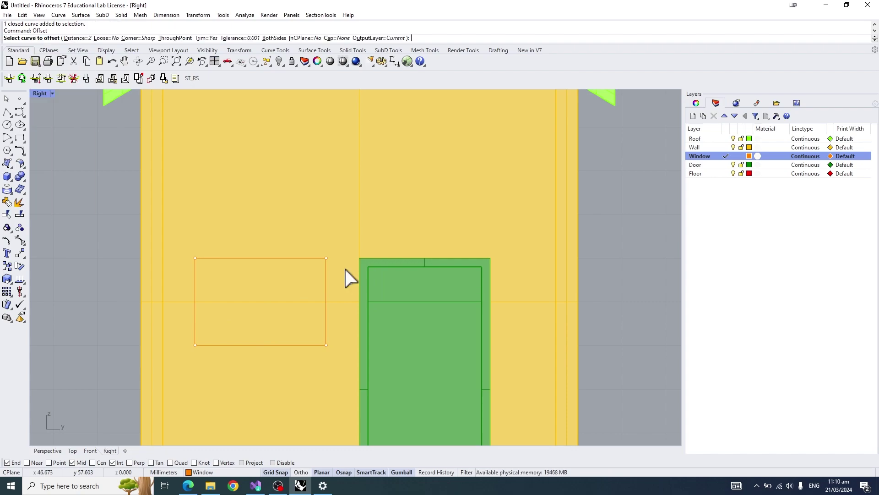
{"action": "left_click", "coordinate": [306, 258]}
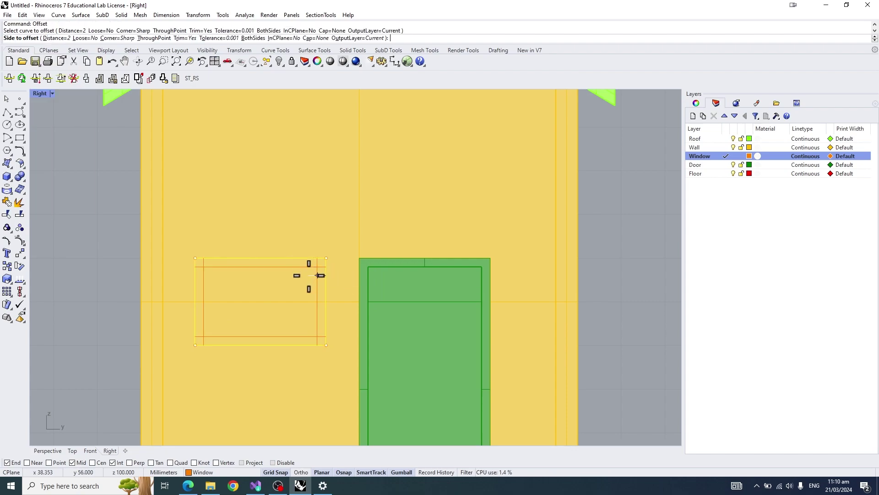
{"action": "scroll", "coordinate": [316, 275], "scroll_direction": "up", "scroll_amount": 2}
{"action": "left_click", "coordinate": [323, 275]}
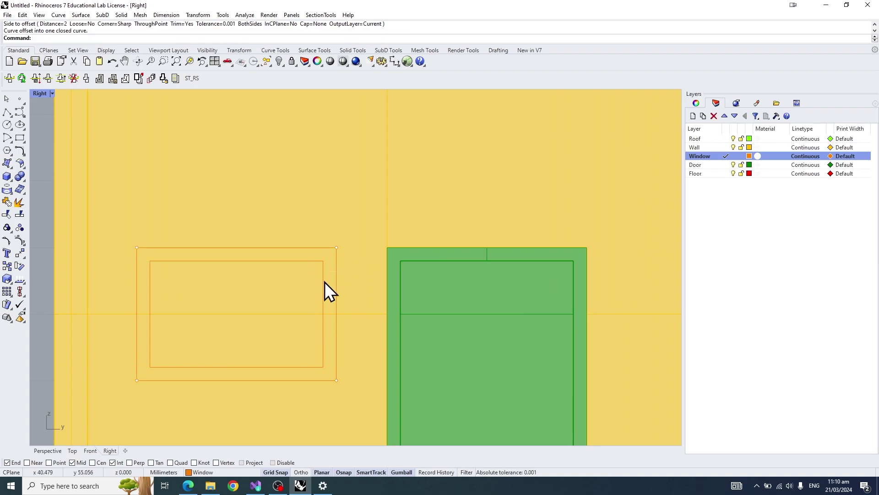
- Create a planar surface between the two window rectangles with PlanarSrf and select that surface
{"action": "left_click", "coordinate": [324, 288]}
{"action": "left_click", "coordinate": [346, 310]}
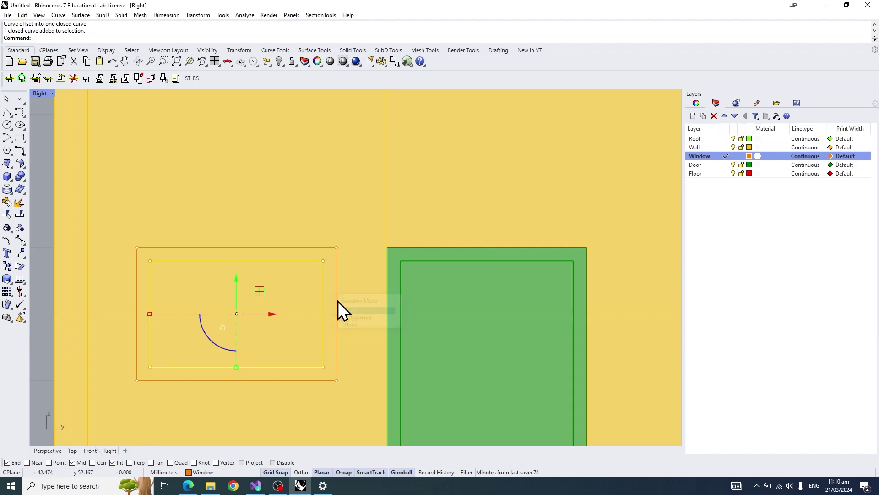
{"action": "left_click", "coordinate": [338, 298]}
{"action": "key", "text": "Return"}
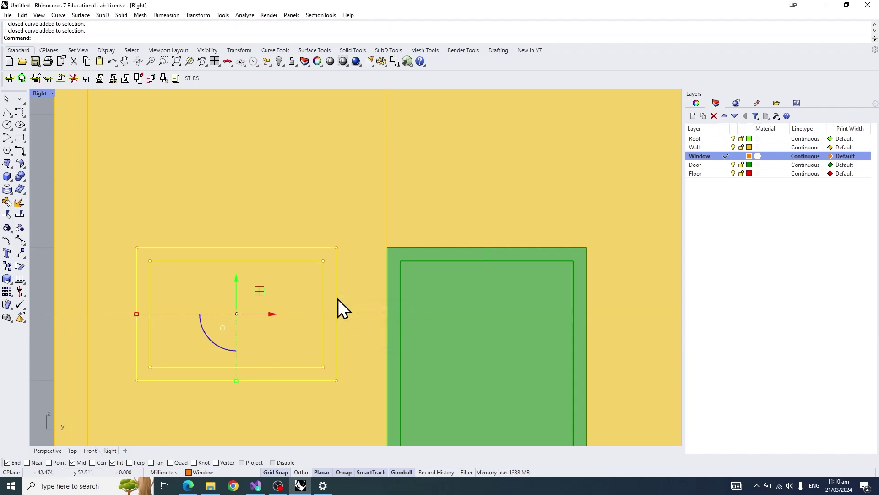
{"action": "type", "text": "PlanarSrf"}
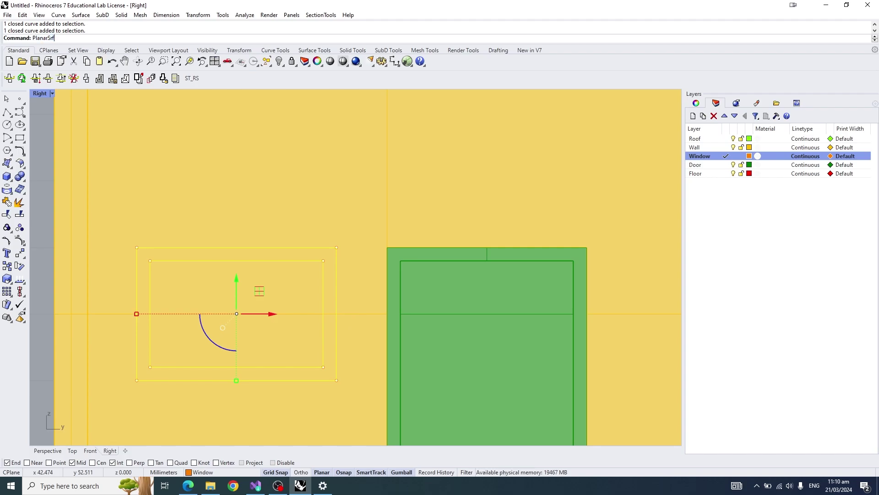
{"action": "key", "text": "Return"}
{"action": "left_click", "coordinate": [329, 254]}
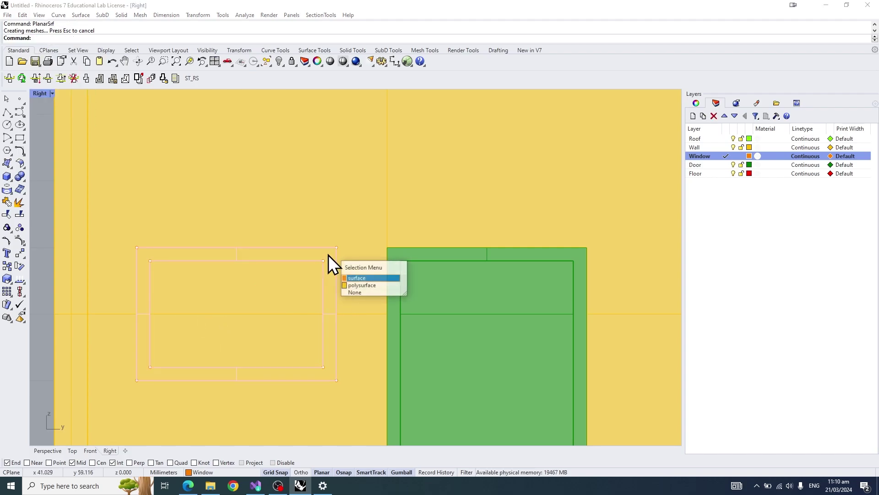
{"action": "left_click", "coordinate": [353, 279]}
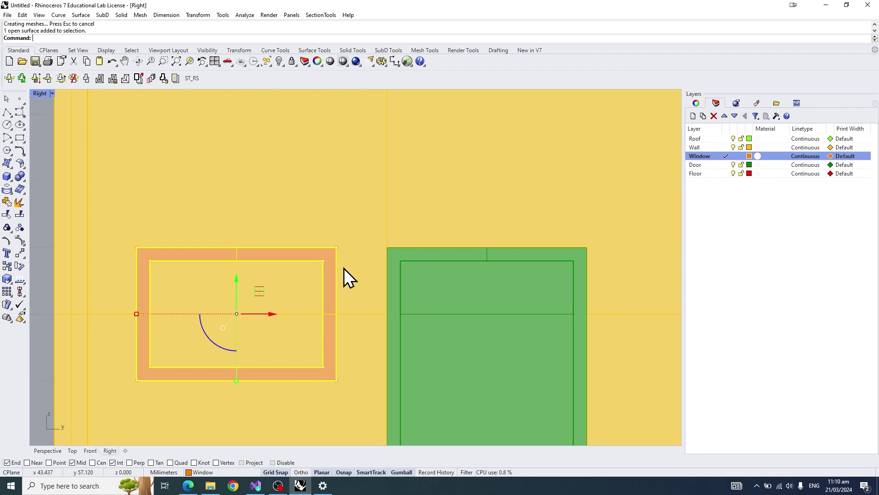
- Switch to a maximized Perspective view close to the window frame surface and clear the selection
{"action": "right_click_drag", "start_coordinate": [345, 269], "coordinate": [412, 261], "text": "ctrl+shift"}
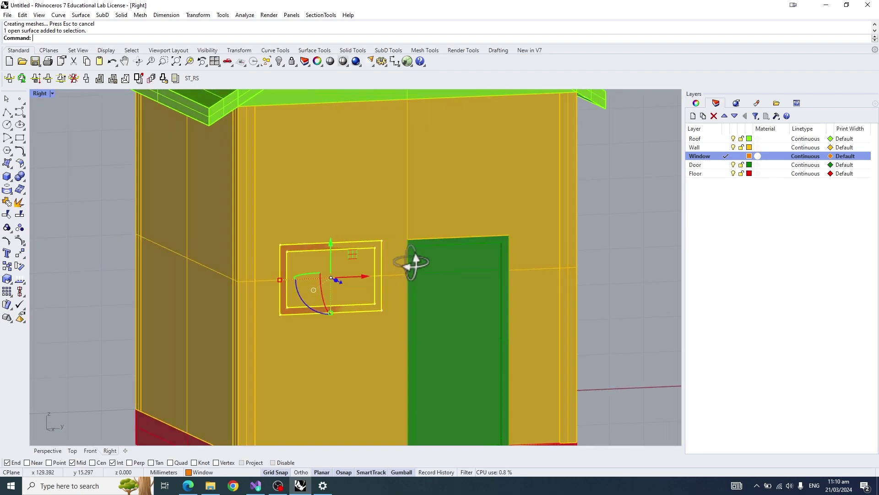
{"action": "key", "text": "Home"}
{"action": "key", "text": "Home"}
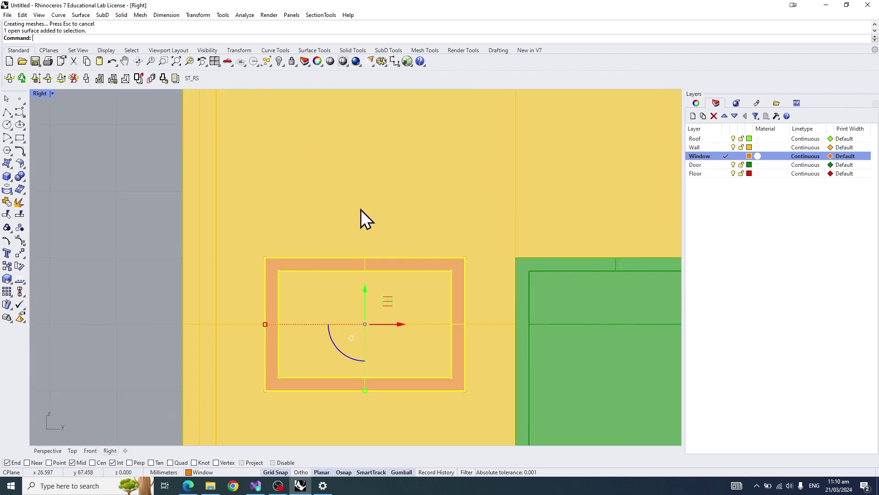
{"action": "double_click", "coordinate": [39, 93]}
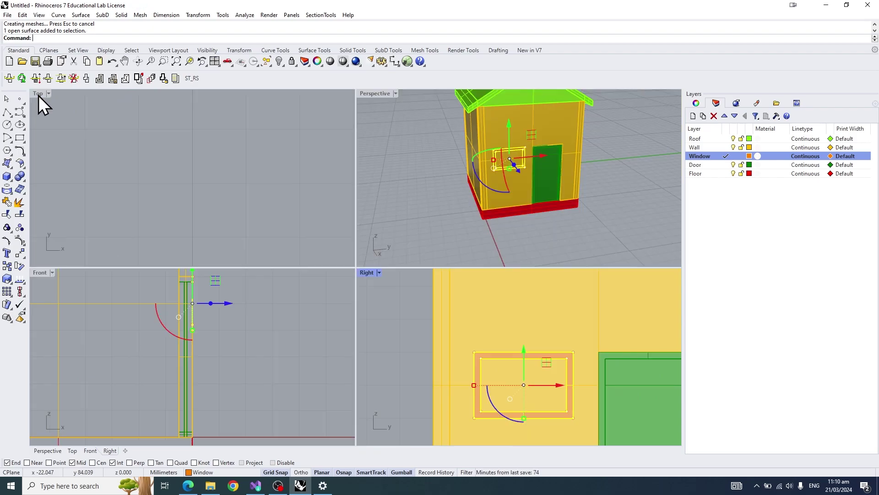
{"action": "double_click", "coordinate": [380, 94]}
{"action": "right_click_drag", "start_coordinate": [378, 95], "coordinate": [387, 148]}
{"action": "scroll", "coordinate": [320, 189], "scroll_direction": "up", "scroll_amount": 6}
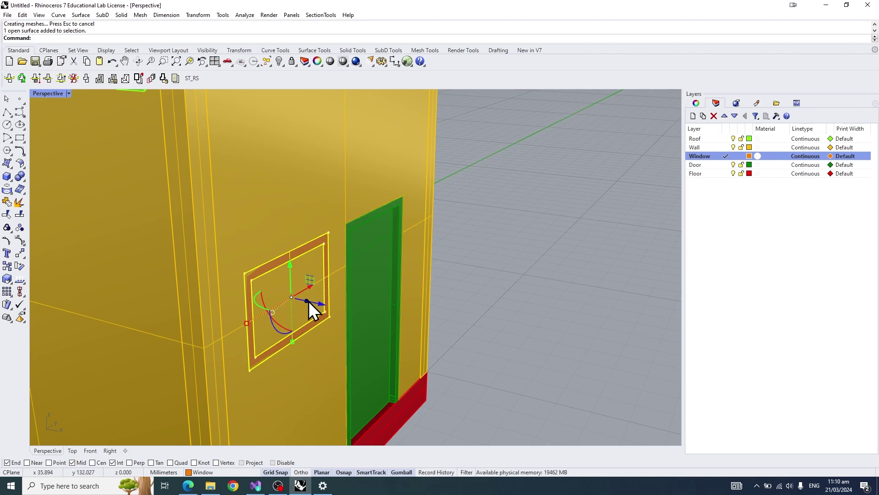
{"action": "key", "text": "Escape"}
{"action": "scroll", "coordinate": [291, 254], "scroll_direction": "up", "scroll_amount": 2}
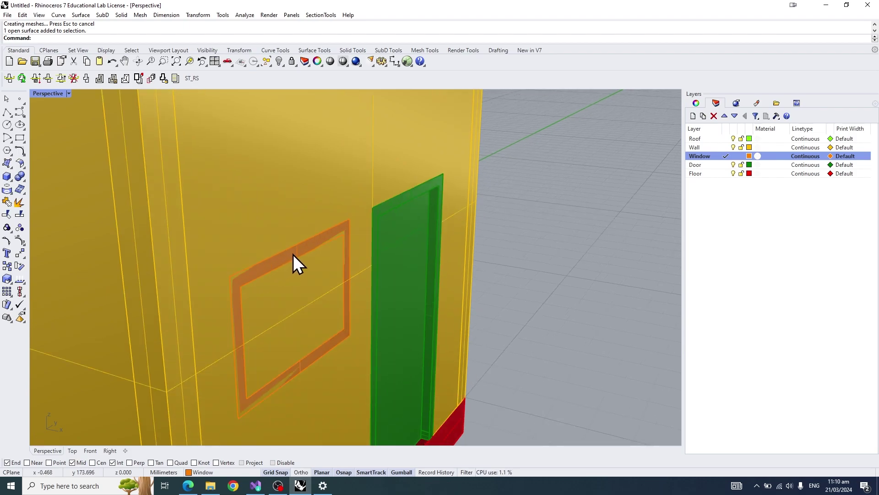
{"action": "type", "text": "oleanDifference"}
{"action": "key", "text": "Return"}
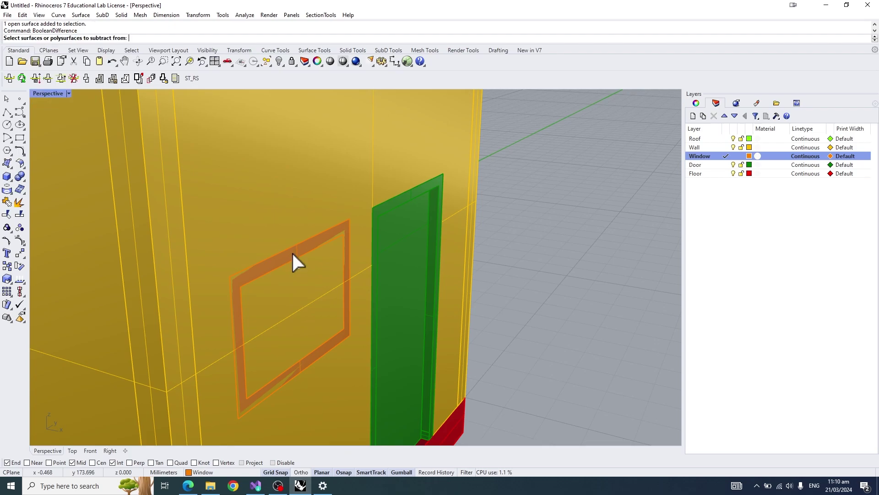
{"action": "scroll", "coordinate": [291, 207], "scroll_direction": "down", "scroll_amount": 1}
{"action": "key", "text": "Escape"}
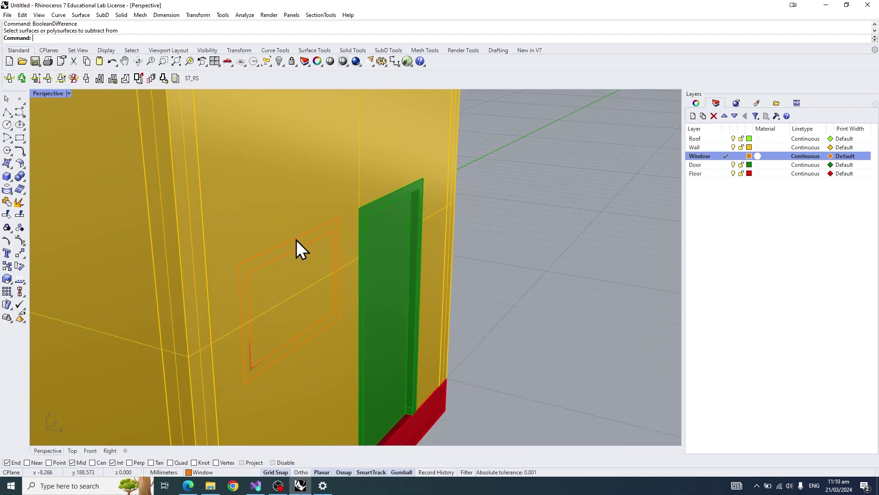
- Extrude the window frame surface 5 mm into the wall with ExtrudeSrf as a solid, deleting the input surface
{"action": "type", "text": "Ez"}
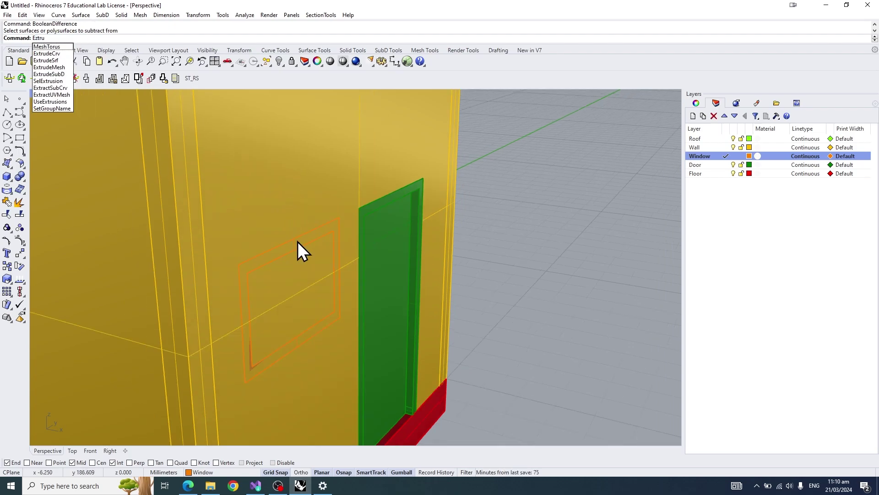
{"action": "key", "text": "BackSpace"}
{"action": "type", "text": "xtrudesrf"}
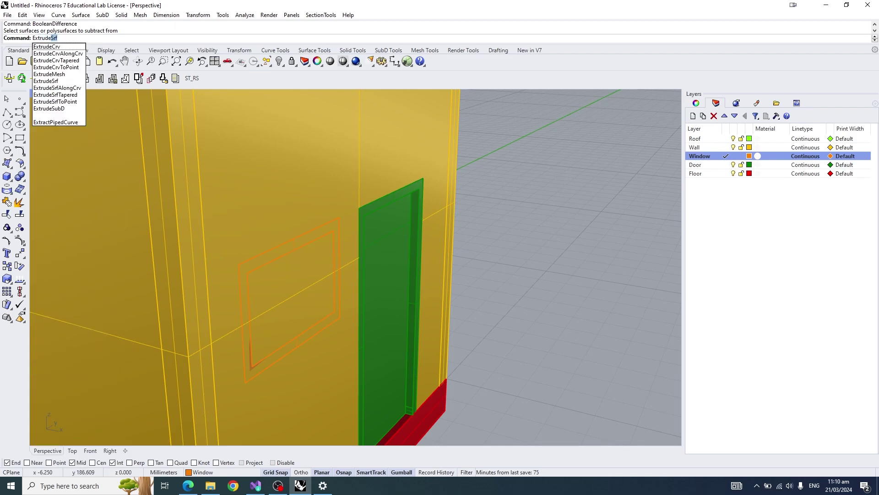
{"action": "key", "text": "Return"}
{"action": "left_click", "coordinate": [294, 243]}
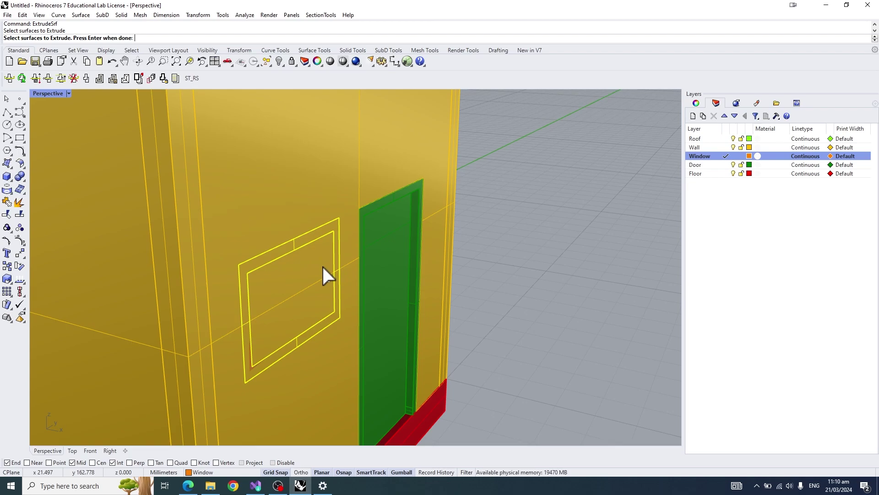
{"action": "key", "text": "Return"}
{"action": "scroll", "coordinate": [192, 358], "scroll_direction": "down", "scroll_amount": 2}
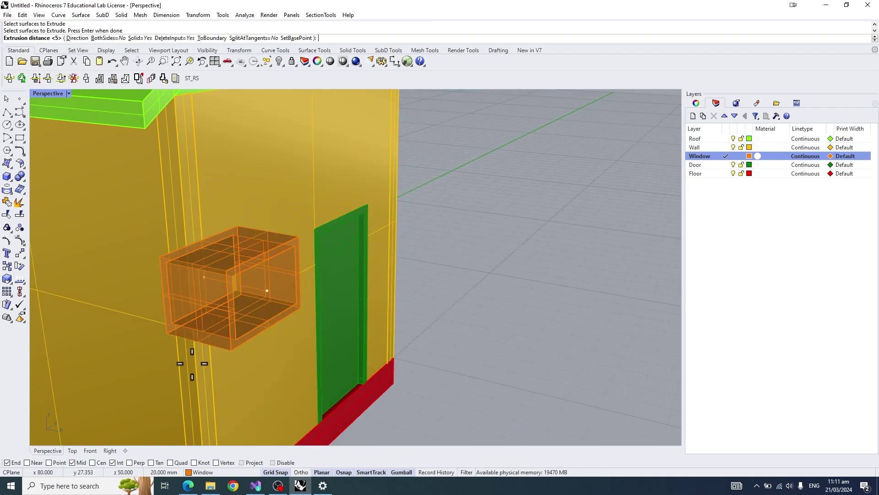
{"action": "right_click_drag", "start_coordinate": [186, 363], "coordinate": [284, 281]}
{"action": "right_click_drag", "start_coordinate": [268, 310], "coordinate": [328, 294]}
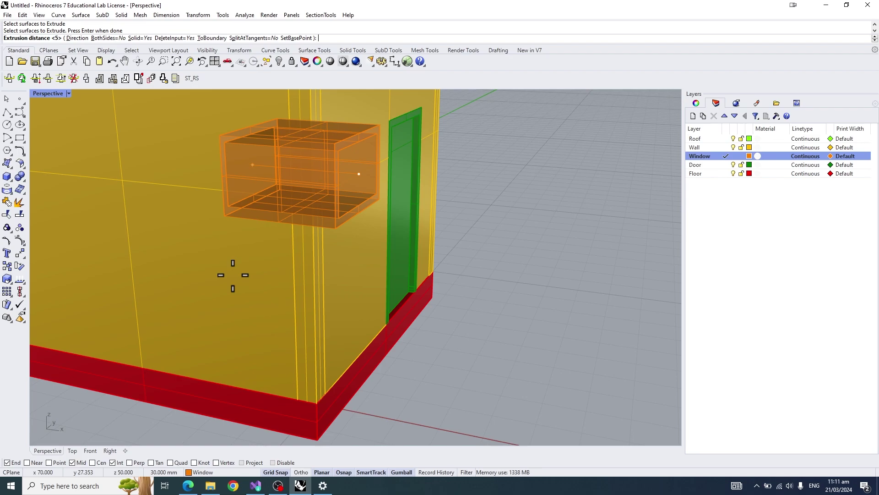
{"action": "scroll", "coordinate": [284, 407], "scroll_direction": "up", "scroll_amount": 3}
{"action": "scroll", "coordinate": [303, 395], "scroll_direction": "up", "scroll_amount": 1}
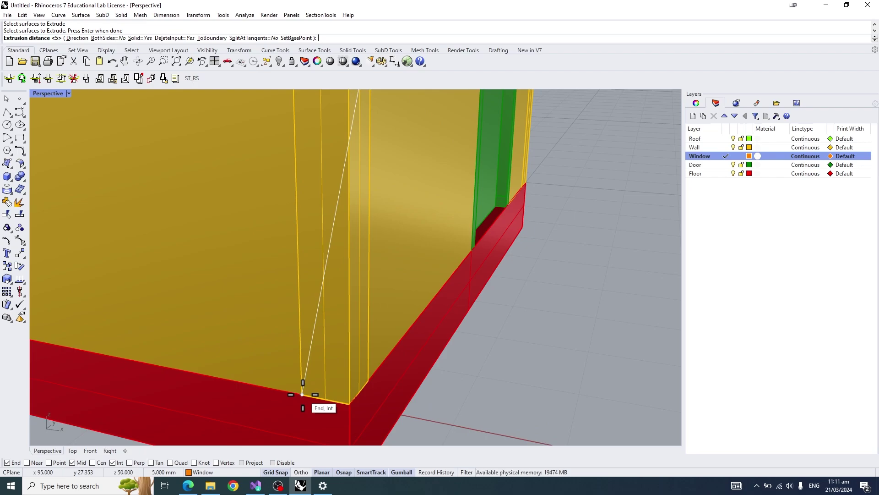
{"action": "key", "text": "Return"}
{"action": "scroll", "coordinate": [337, 315], "scroll_direction": "down", "scroll_amount": 5}
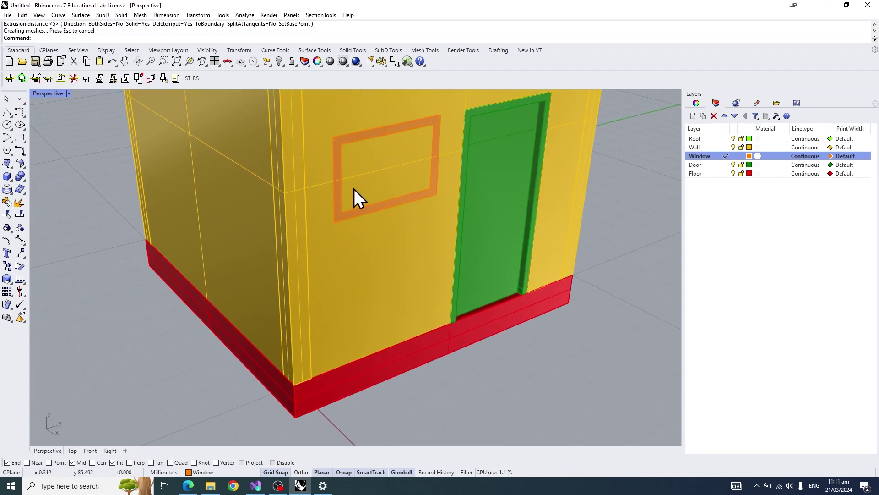
{"action": "right_click_drag", "start_coordinate": [354, 189], "coordinate": [465, 152]}
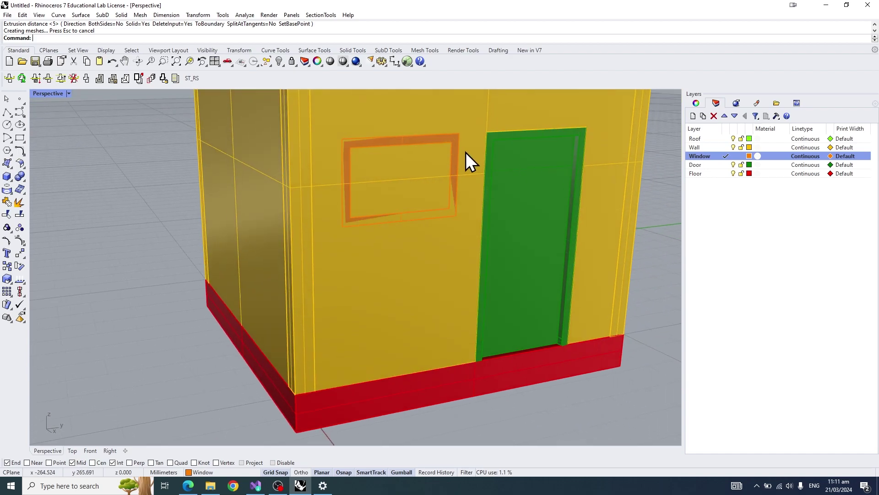
- Subtract the window frame solid from the door-side wall with BooleanDifference, using DeleteInput=No to keep the frame
{"action": "left_click", "coordinate": [454, 156]}
{"action": "left_click", "coordinate": [478, 183]}
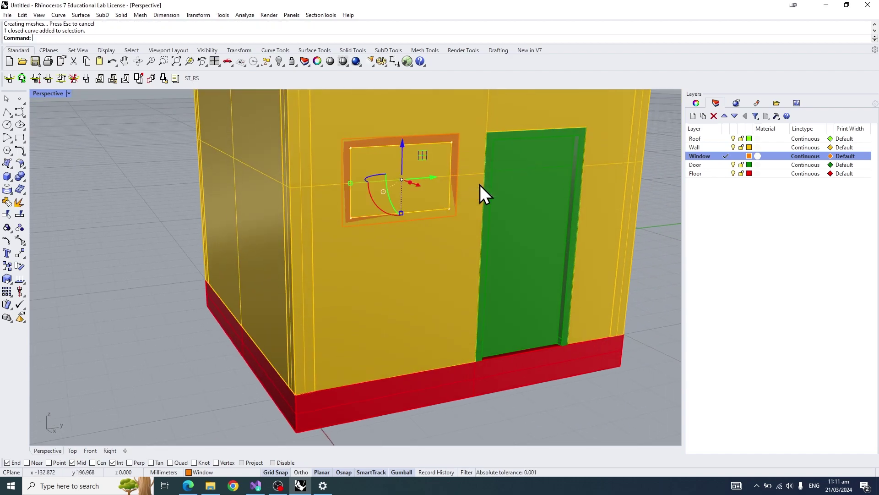
{"action": "left_click", "coordinate": [456, 165]}
{"action": "left_click", "coordinate": [480, 193]}
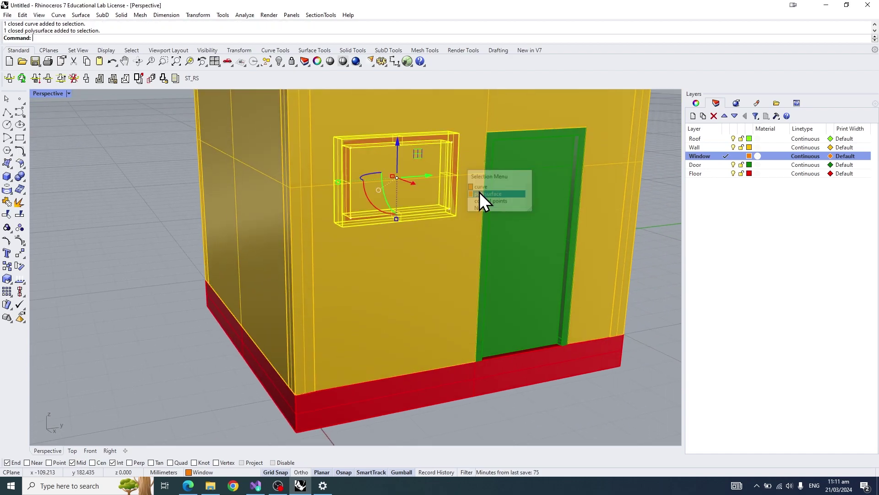
{"action": "right_click_drag", "start_coordinate": [479, 192], "coordinate": [525, 196]}
{"action": "left_click", "coordinate": [563, 192]}
{"action": "type", "text": "BooleanDifference"}
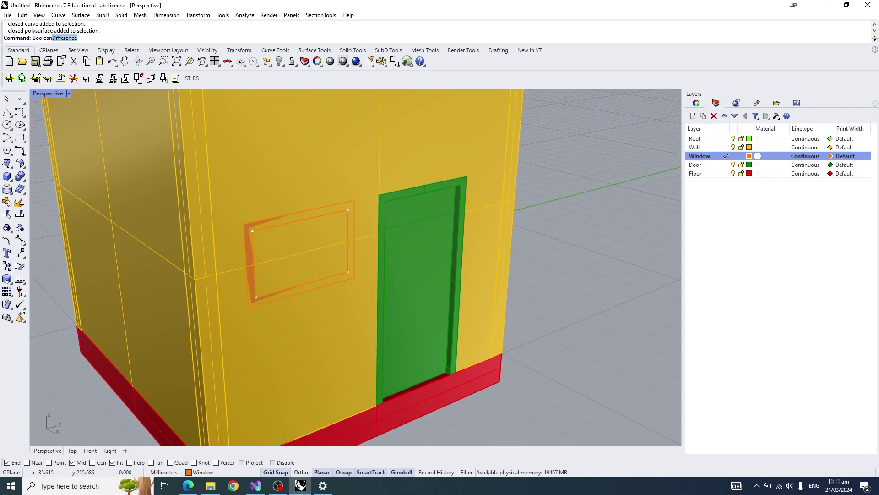
{"action": "key", "text": "Return"}
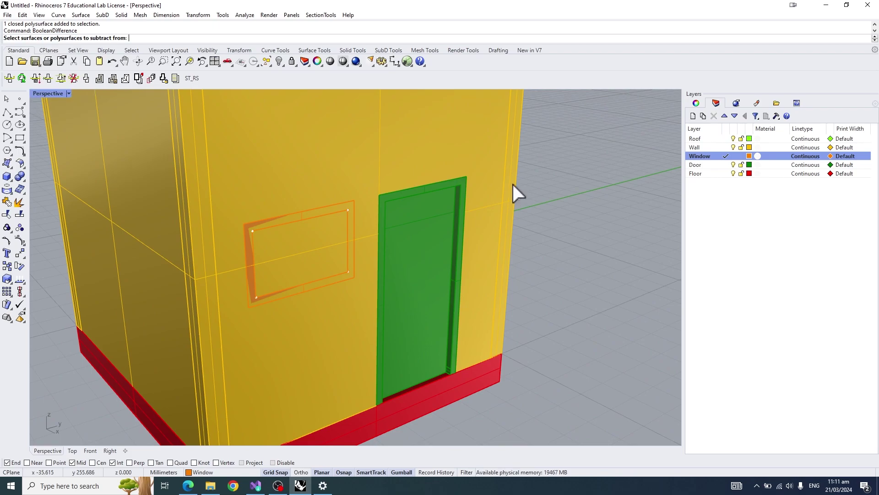
{"action": "left_click", "coordinate": [342, 148]}
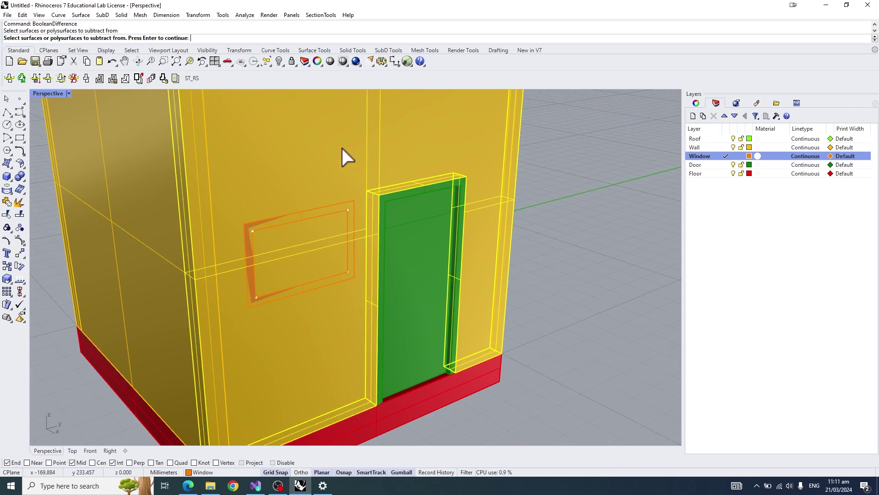
{"action": "key", "text": "Return"}
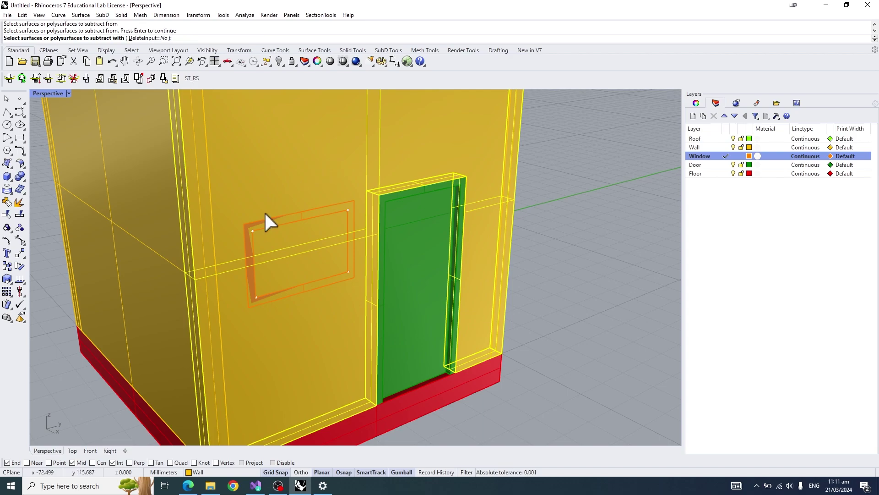
{"action": "scroll", "coordinate": [254, 224], "scroll_direction": "up", "scroll_amount": 2}
{"action": "left_click", "coordinate": [244, 234]}
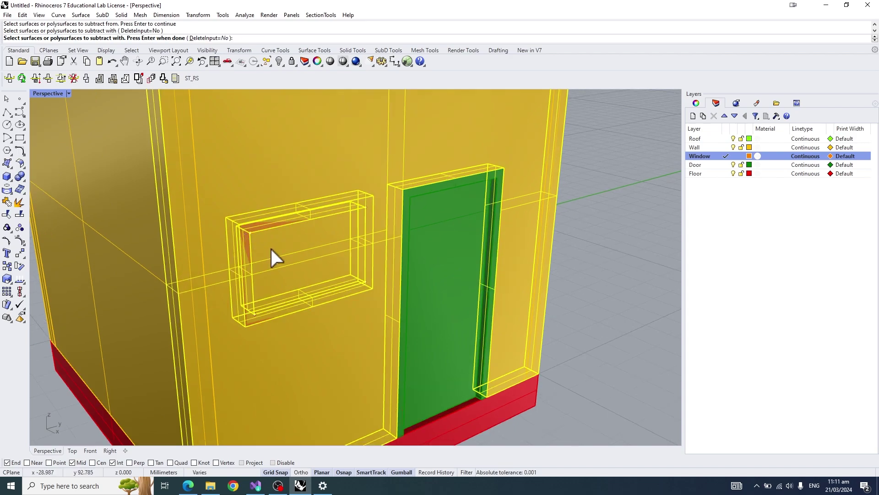
{"action": "key", "text": "Return"}
- Select the separated wall block inside the window frame and change its layer to Window
{"action": "right_click_drag", "start_coordinate": [331, 260], "coordinate": [386, 258]}
{"action": "left_click", "coordinate": [320, 254]}
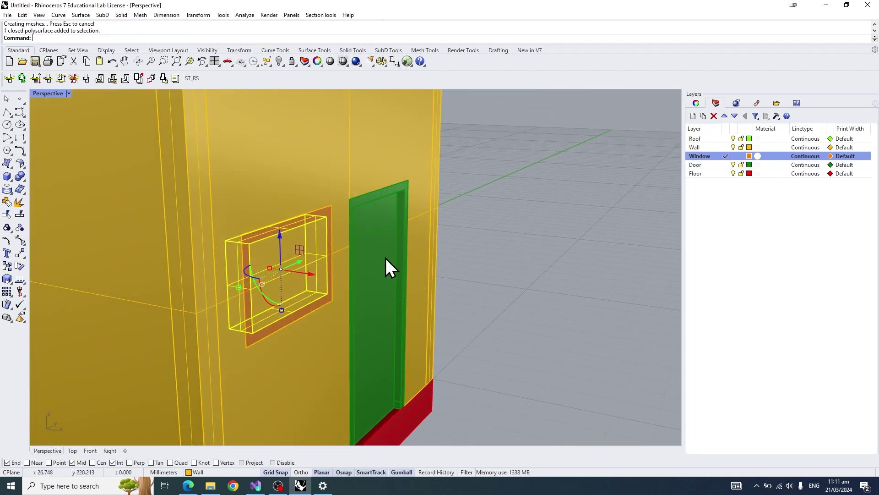
{"action": "left_click", "coordinate": [315, 187], "text": "shift"}
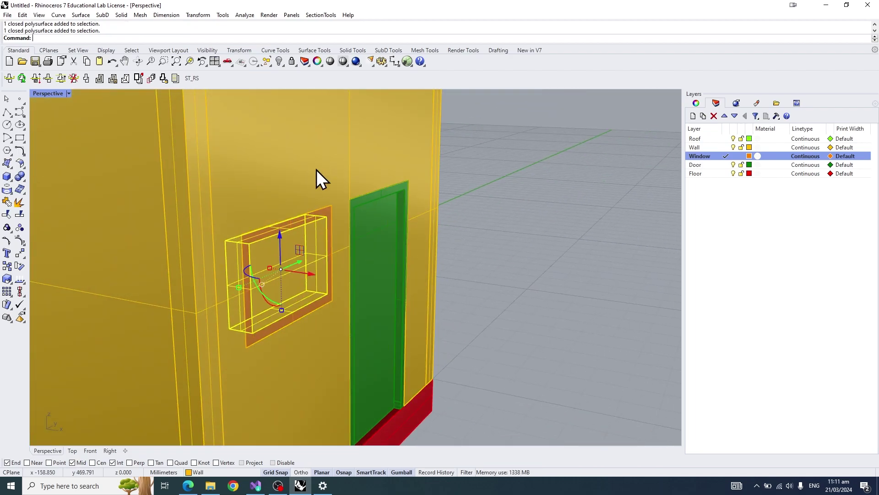
{"action": "left_click", "coordinate": [491, 185]}
{"action": "left_click", "coordinate": [292, 266]}
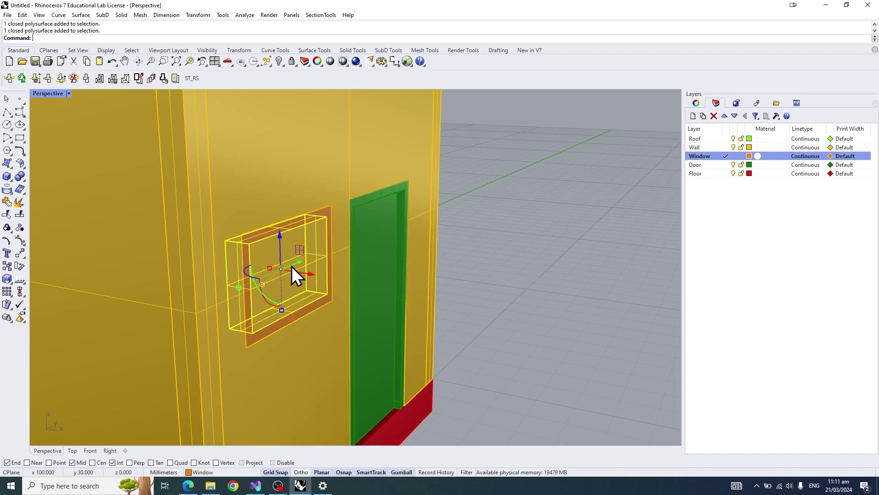
{"action": "right_click", "coordinate": [713, 156]}
{"action": "left_click", "coordinate": [760, 314]}
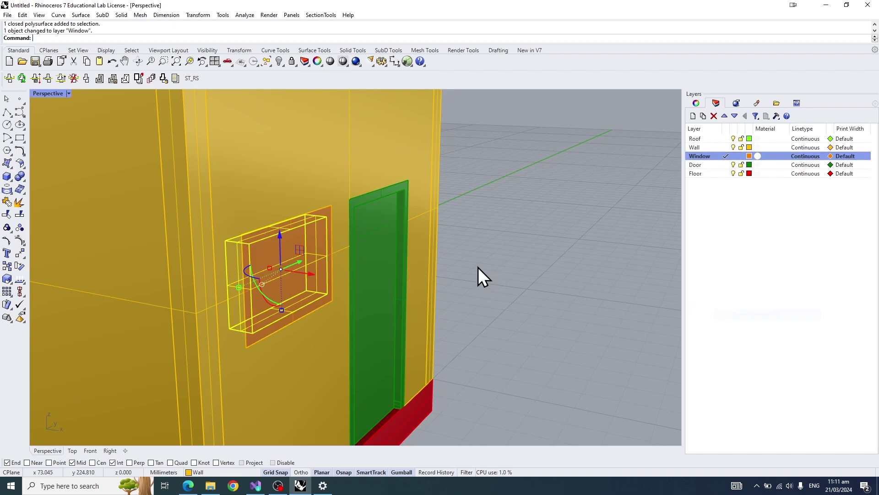
- Try to scale the window panel along its thickness with the Gumball, and undo that scale
{"action": "scroll", "coordinate": [418, 254], "scroll_direction": "up", "scroll_amount": 10}
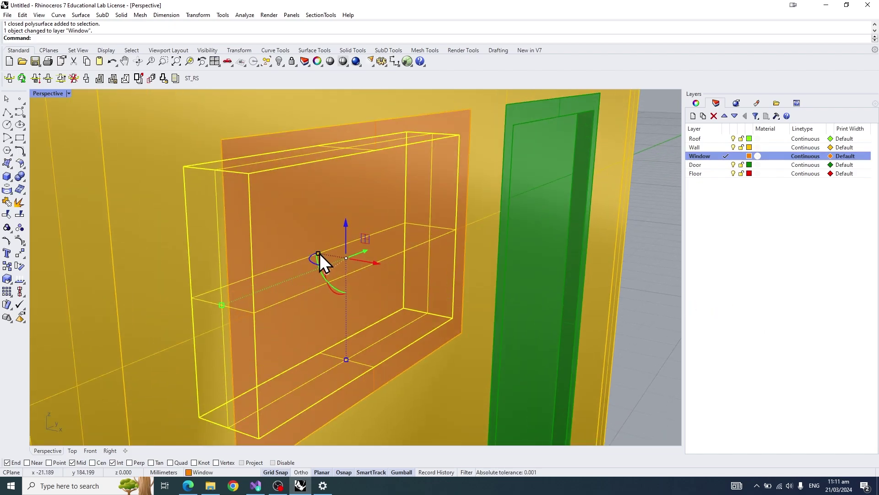
{"action": "scroll", "coordinate": [319, 253], "scroll_direction": "up", "scroll_amount": 3}
{"action": "scroll", "coordinate": [319, 253], "scroll_direction": "up", "scroll_amount": 3}
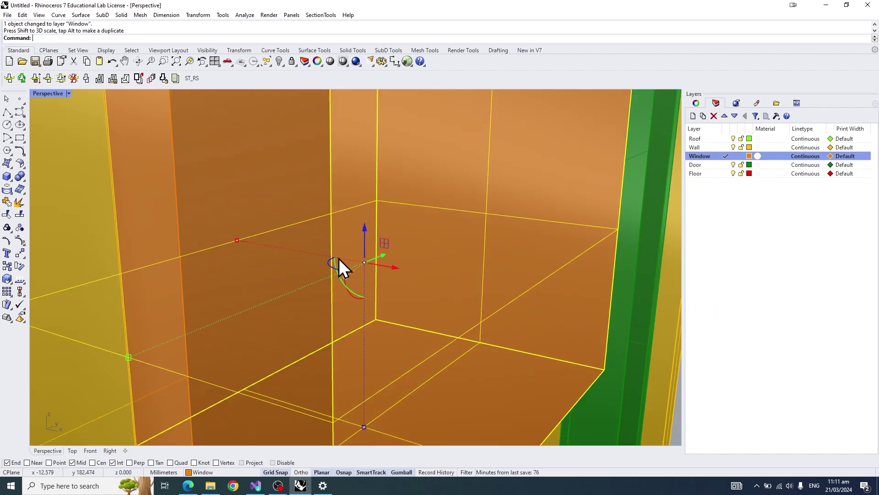
{"action": "key", "text": "ctrl+z"}
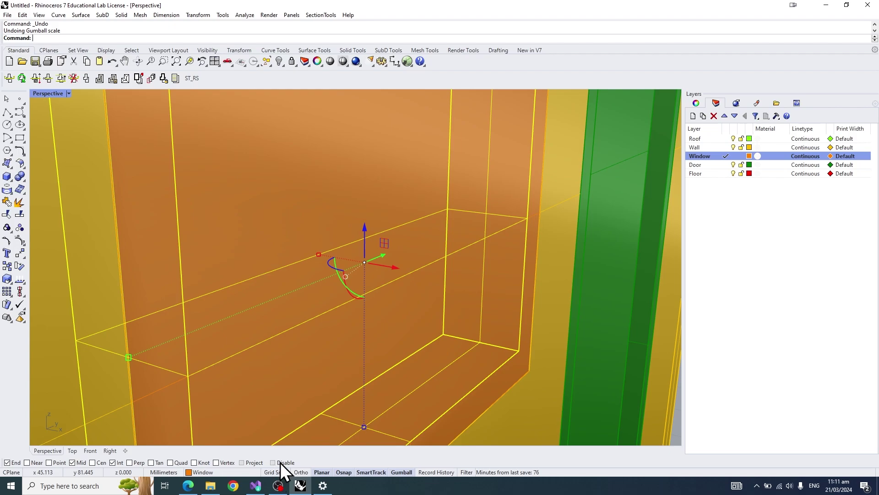
- Scale the window panel down to a thin pane along its thickness, with Grid Snap off, and turn Grid Snap back on
{"action": "left_click_drag", "start_coordinate": [319, 254], "coordinate": [357, 259]}
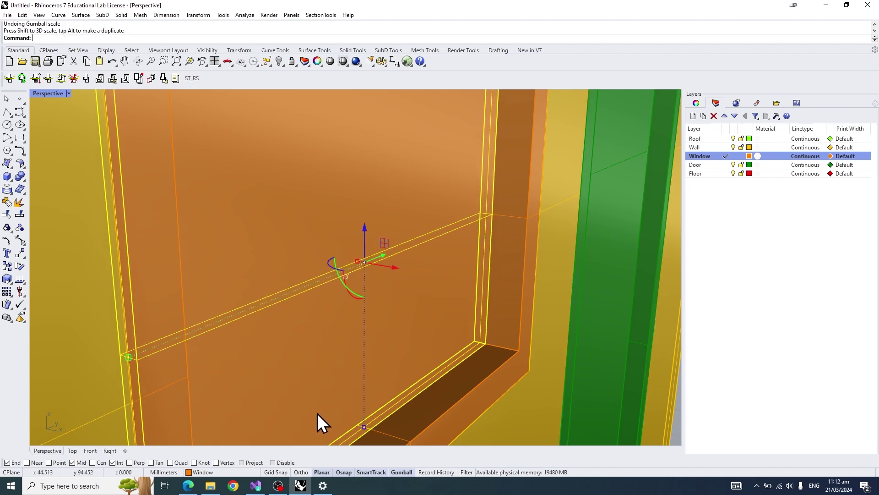
{"action": "scroll", "coordinate": [408, 277], "scroll_direction": "down", "scroll_amount": 5}
{"action": "scroll", "coordinate": [405, 233], "scroll_direction": "up", "scroll_amount": 3}
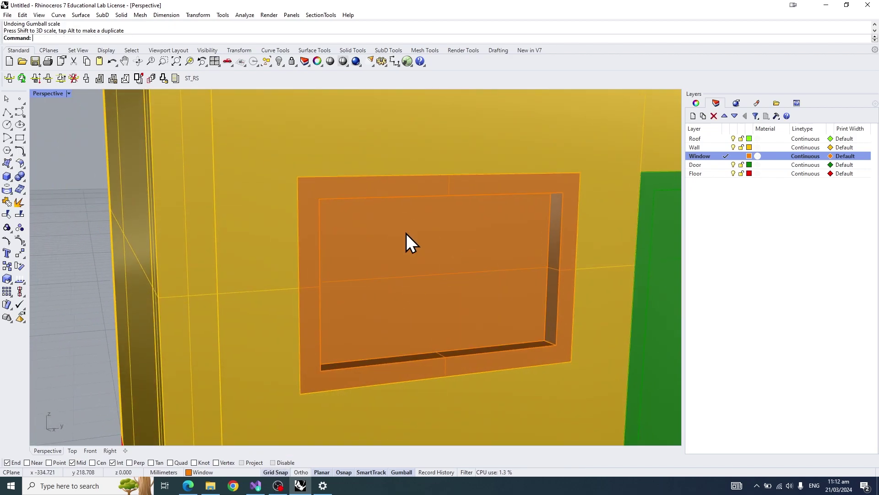
{"action": "right_click_drag", "start_coordinate": [406, 232], "coordinate": [435, 234]}
{"action": "scroll", "coordinate": [318, 228], "scroll_direction": "down", "scroll_amount": 6}
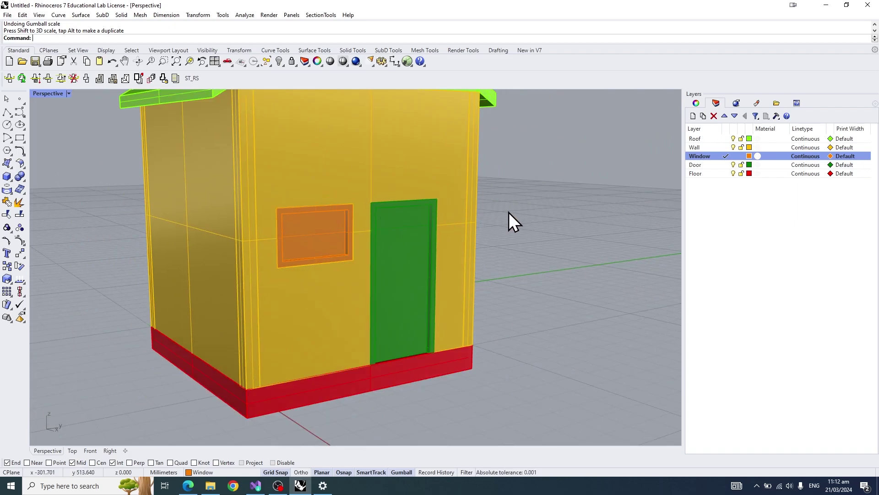
- Examine the whole house from the front, side and back, including the walls, roof, door and window
{"action": "scroll", "coordinate": [456, 243], "scroll_direction": "down", "scroll_amount": 5}
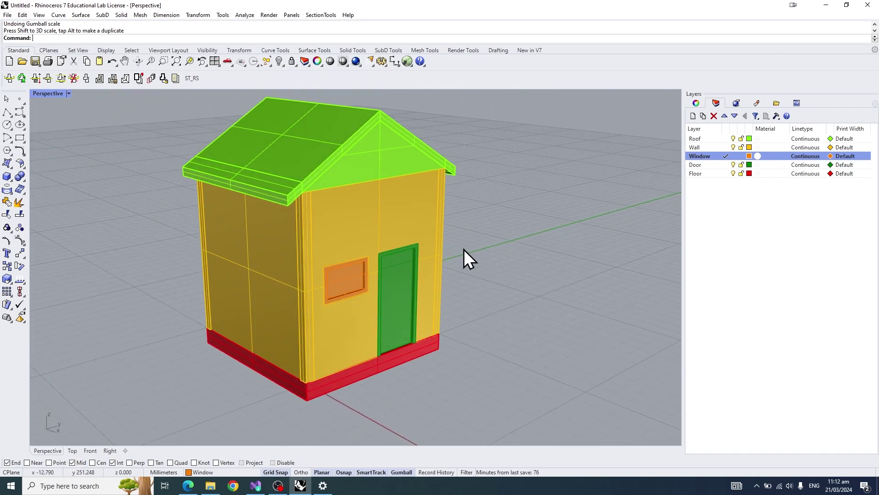
{"action": "right_click_drag", "start_coordinate": [463, 249], "coordinate": [473, 248]}
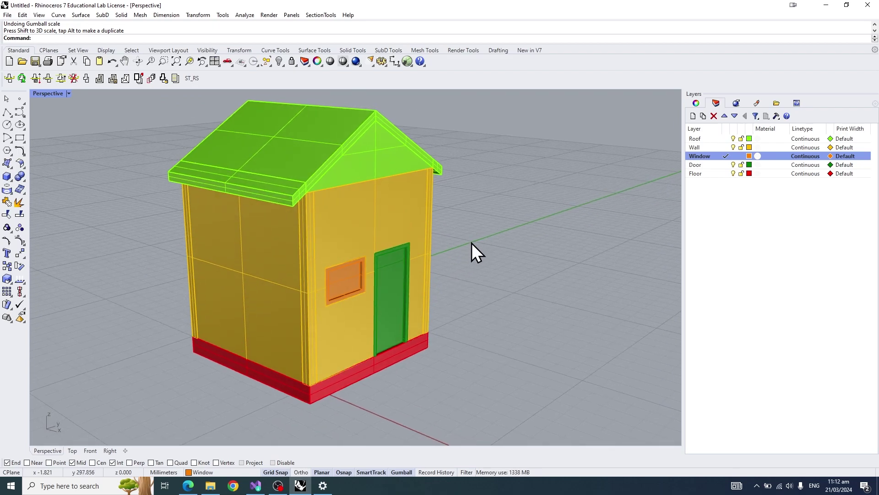
{"action": "right_click_drag", "start_coordinate": [497, 242], "coordinate": [279, 223]}
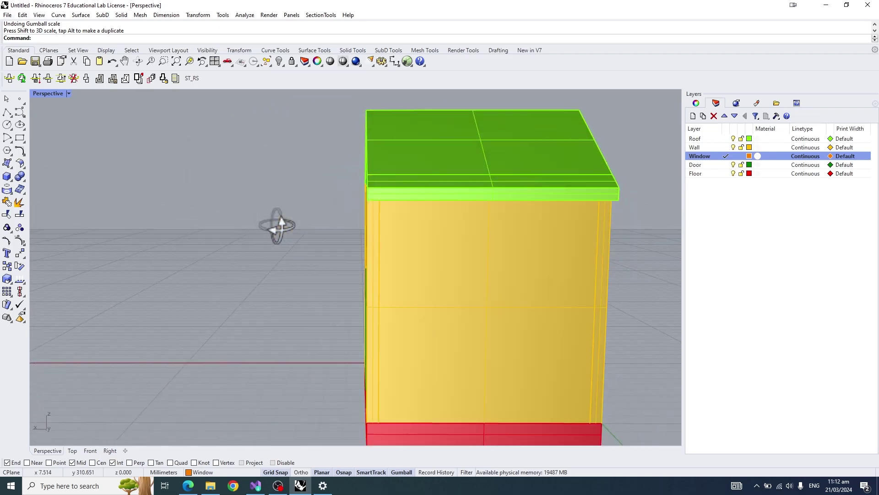
{"action": "left_click", "coordinate": [582, 324]}
{"action": "right_click_drag", "start_coordinate": [583, 323], "coordinate": [279, 261]}
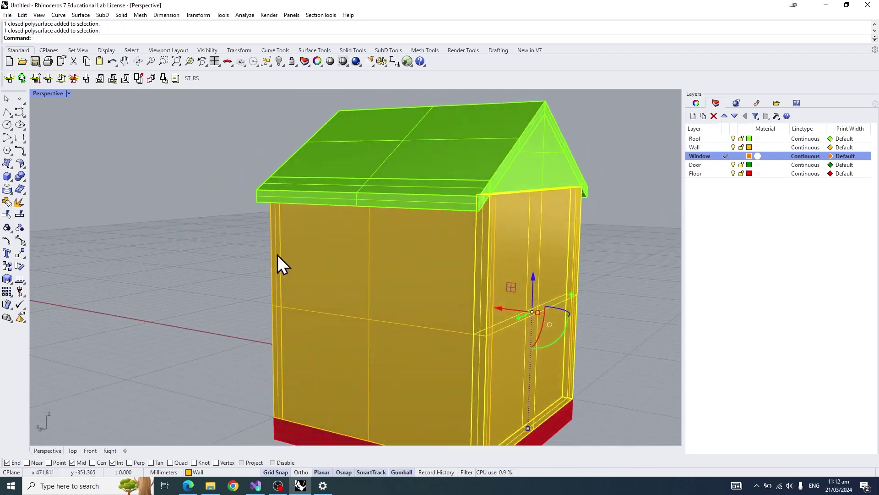
{"action": "scroll", "coordinate": [500, 269], "scroll_direction": "down", "scroll_amount": 3}
{"action": "left_click", "coordinate": [500, 269]}
{"action": "right_click_drag", "start_coordinate": [501, 268], "coordinate": [413, 271]}
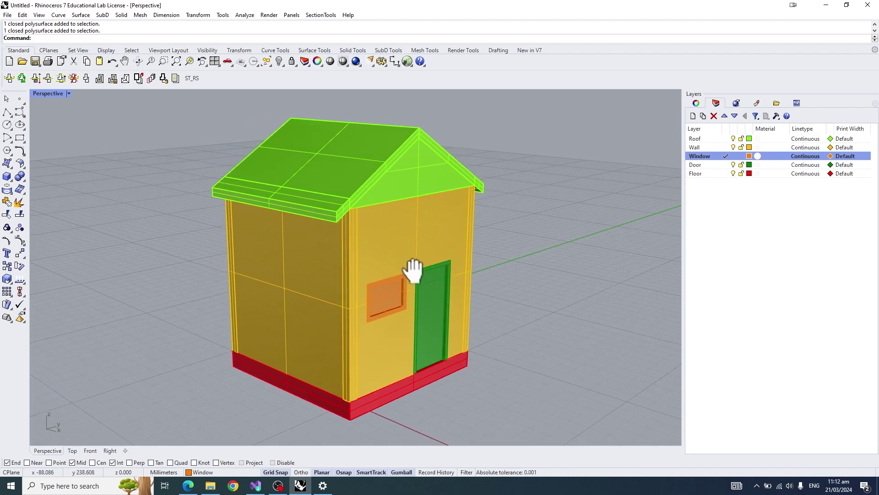